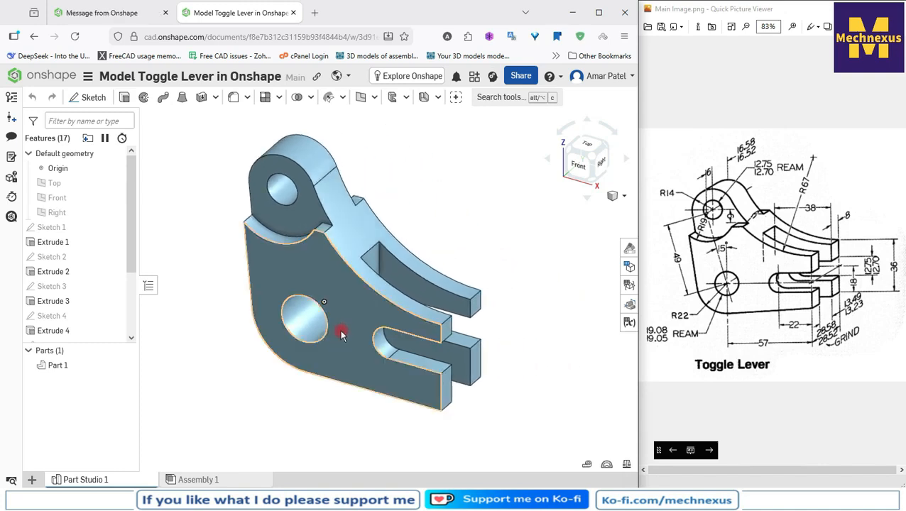
Examine the finished toggle lever model from several angles, including the front, side and top.
right_click_drag(341, 334, 317, 339)
left_click(319, 341)
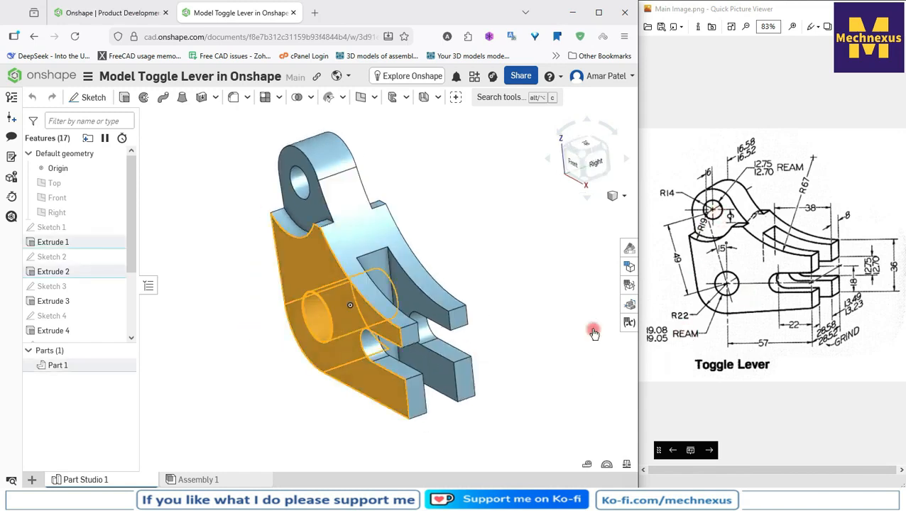
left_click(533, 319)
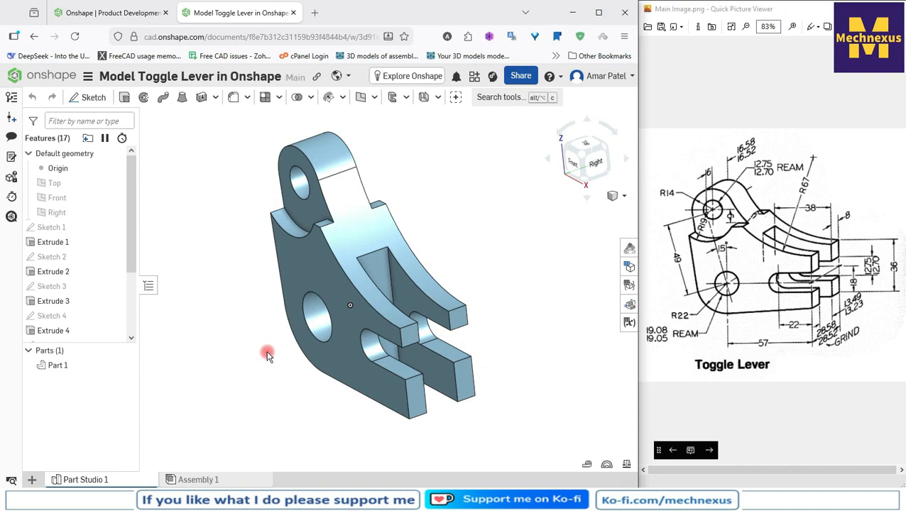
middle_click_drag(268, 355, 299, 358)
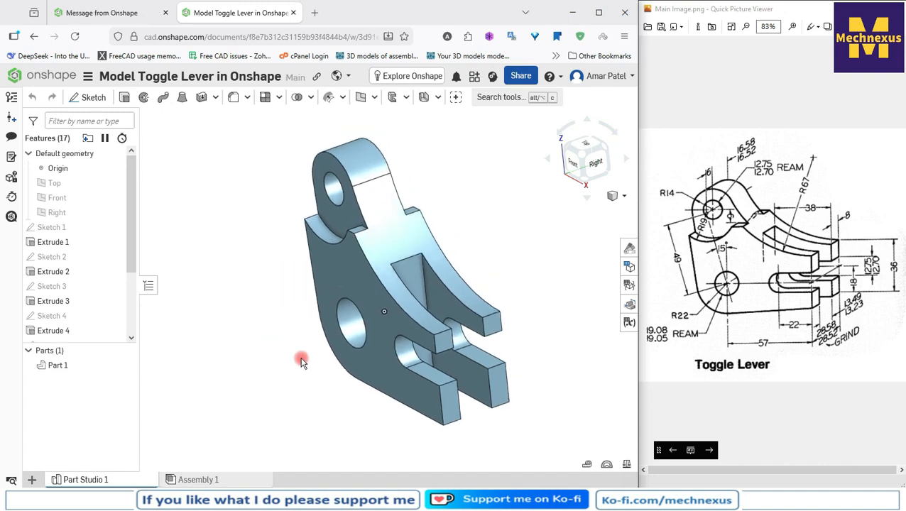
right_click_drag(282, 364, 234, 366)
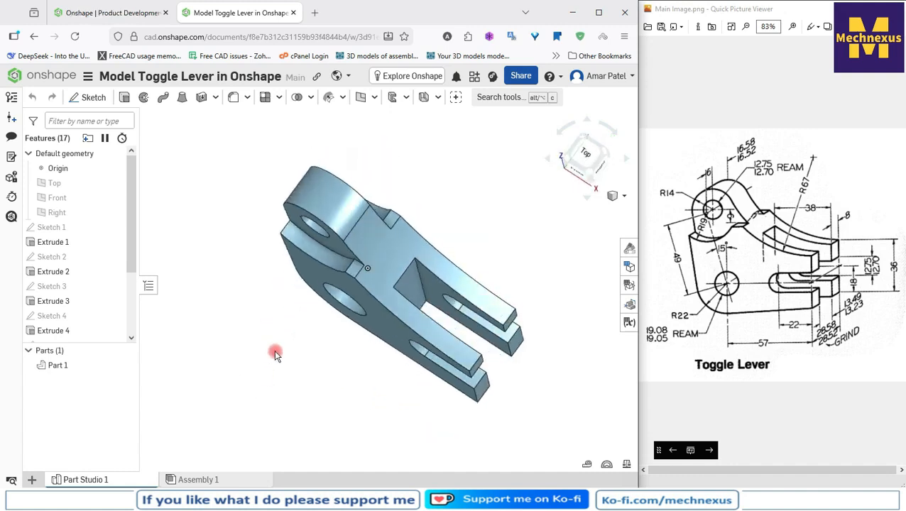
right_click_drag(277, 357, 280, 336)
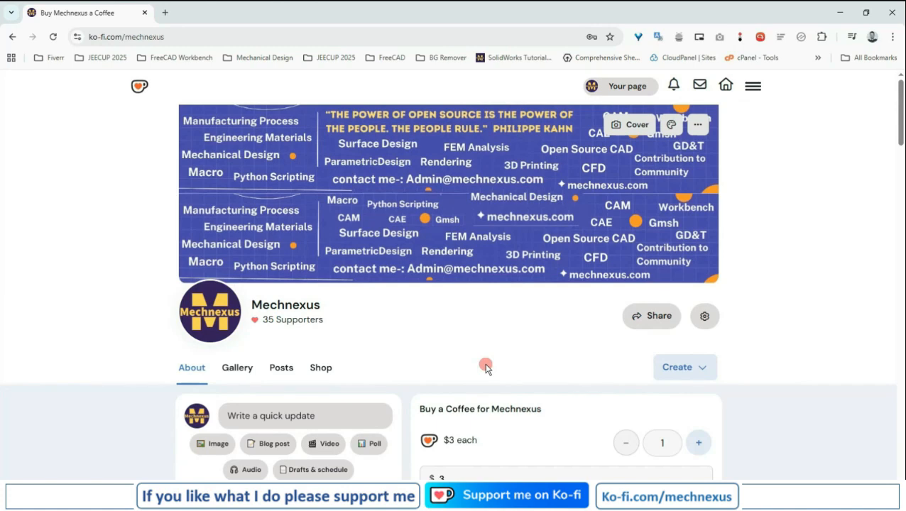
scroll(486, 367, "down", 3)
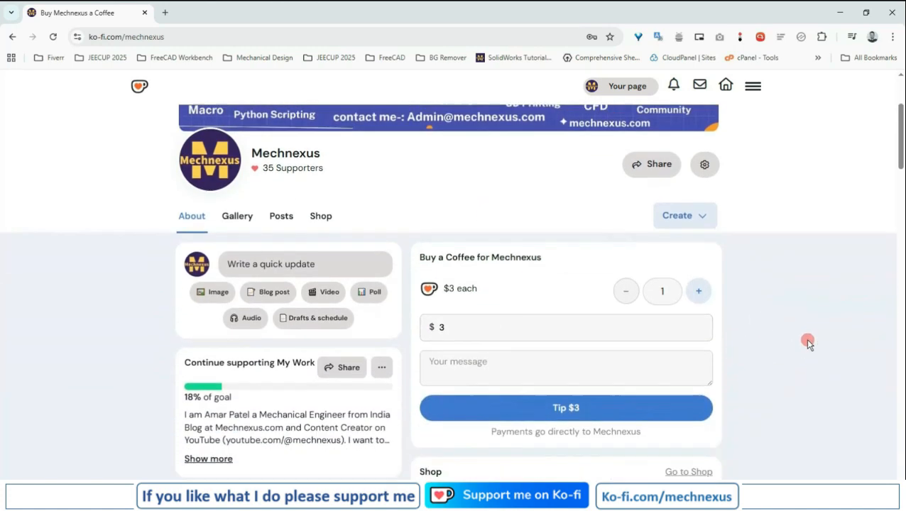
scroll(808, 341, "down", 2)
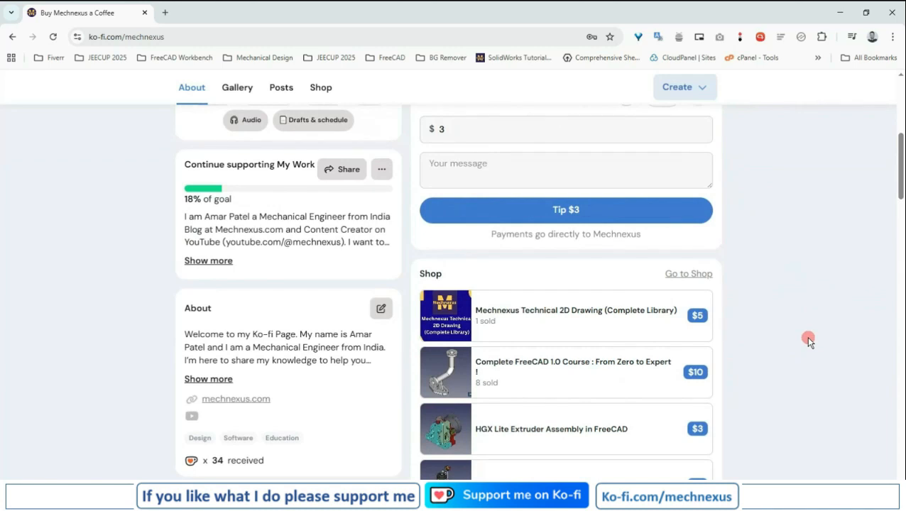
scroll(809, 341, "up", 3)
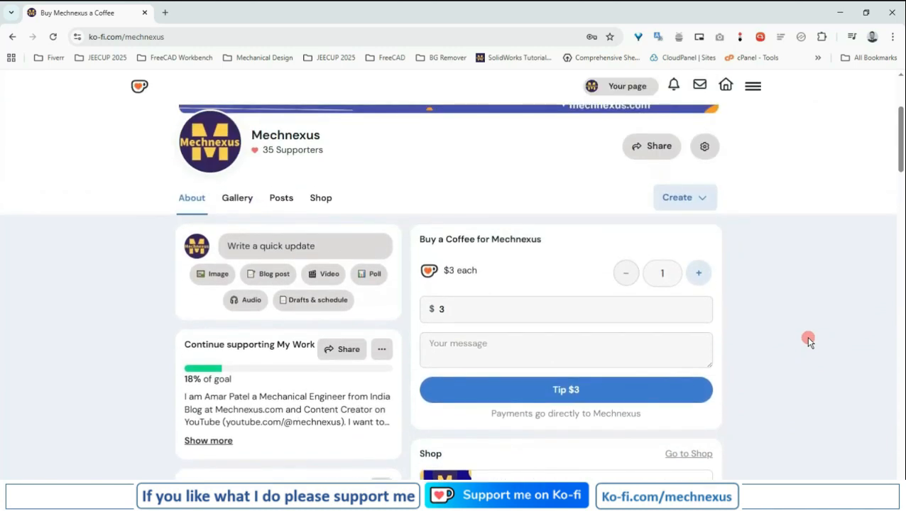
scroll(808, 340, "up", 3)
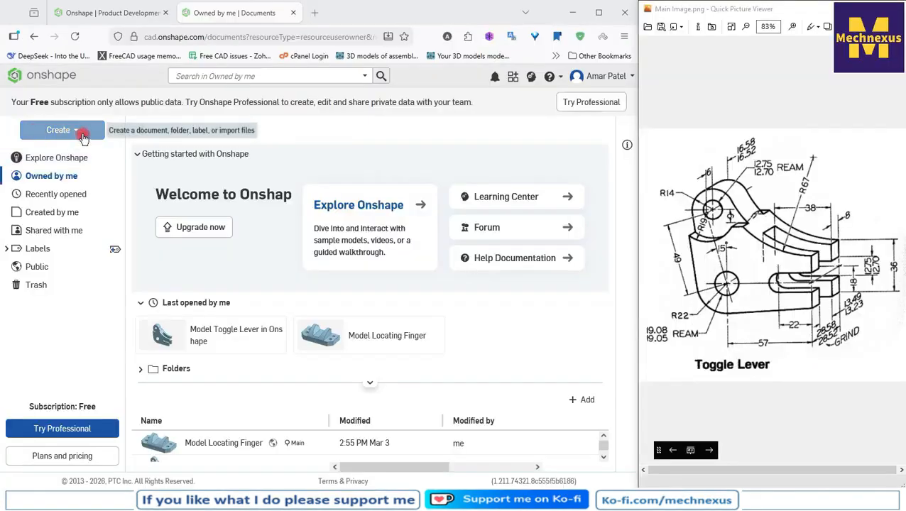
Create a new public document named "Toggle Lever_R1".
left_click(78, 132)
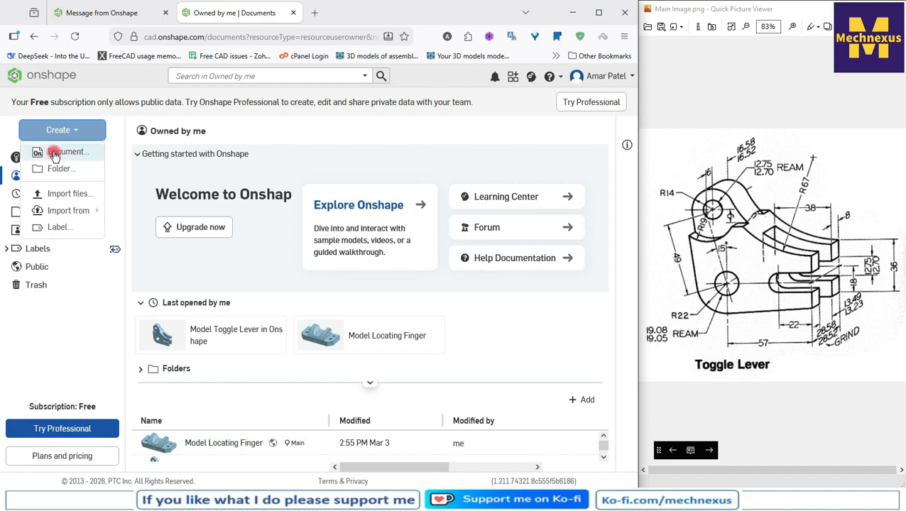
left_click(72, 155)
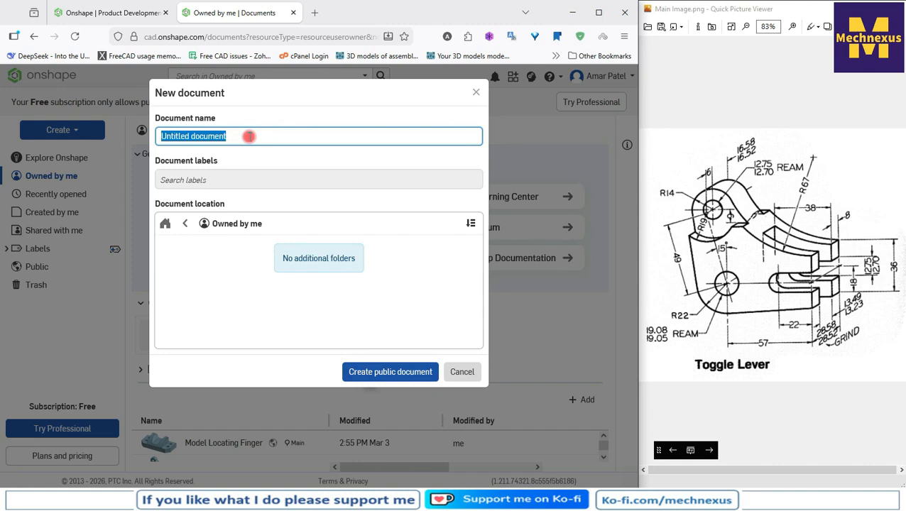
type("Toggle")
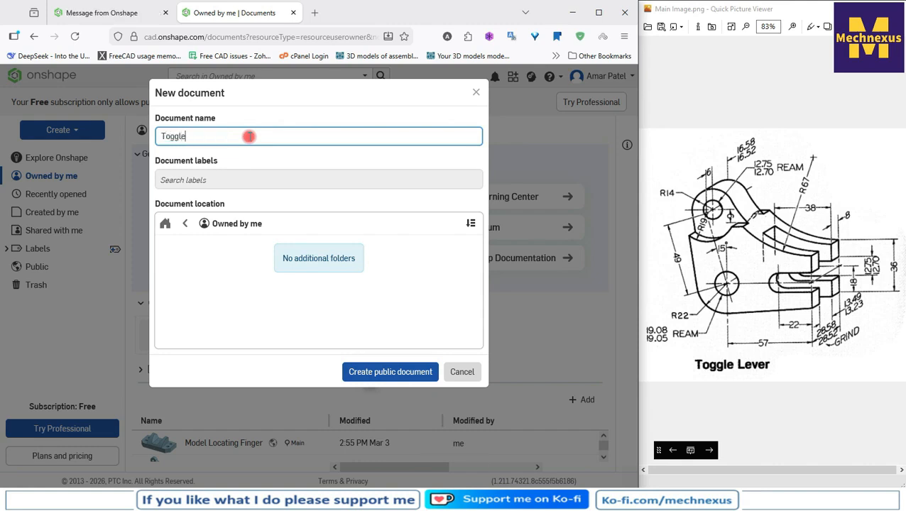
type(" Lever_R1")
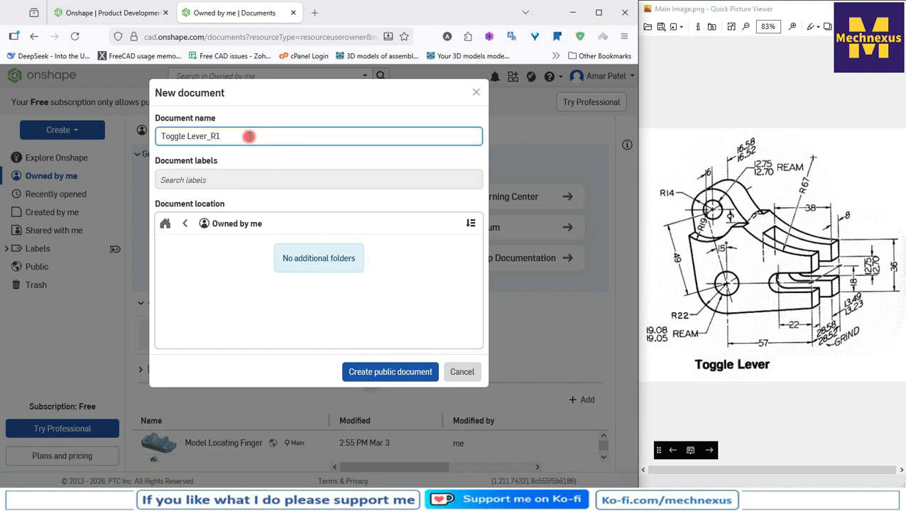
left_click(406, 370)
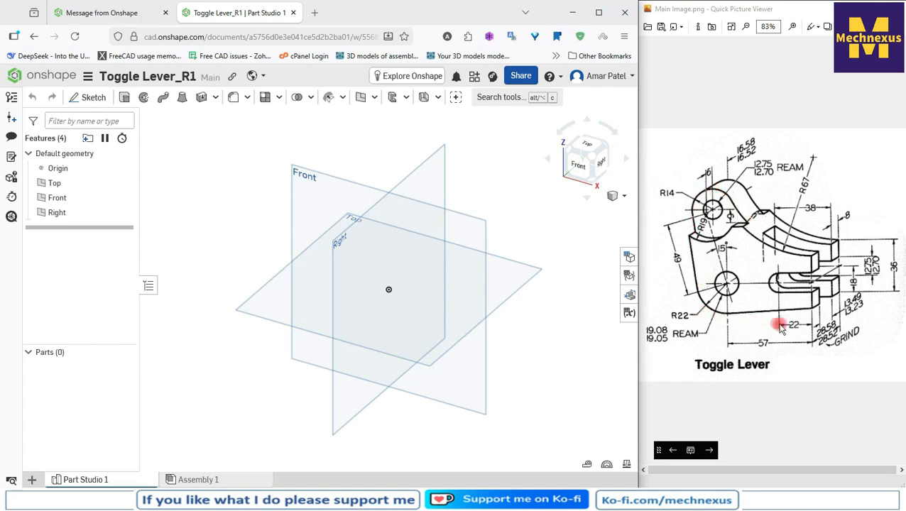
Start a new sketch on the Front plane.
left_click(315, 182)
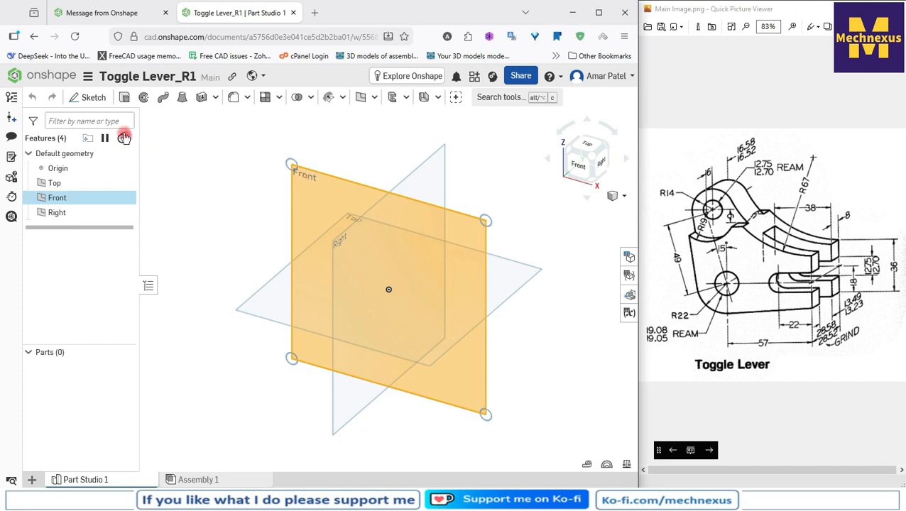
left_click(91, 98)
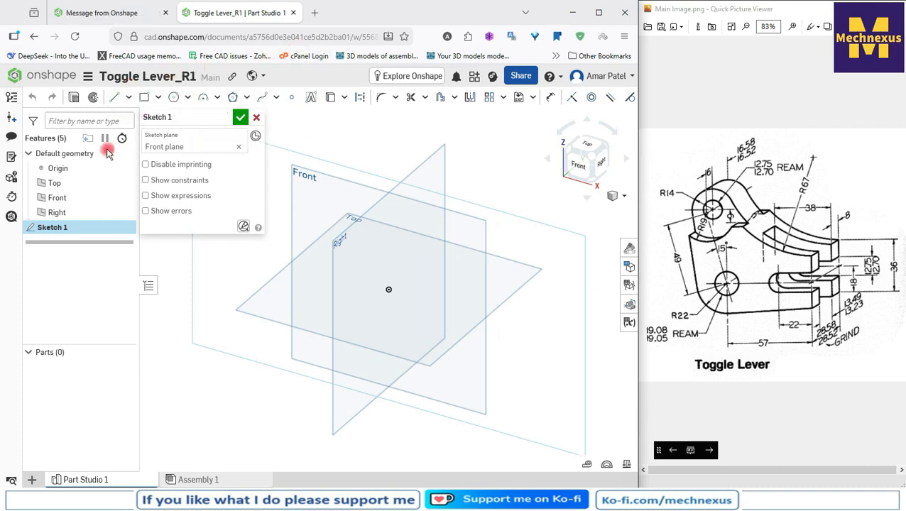
mouse_move(177, 128)
left_mouse_down()
mouse_move(138, 236)
mouse_move(56, 229)
mouse_move(46, 295)
mouse_move(13, 313)
mouse_move(22, 331)
left_mouse_up()
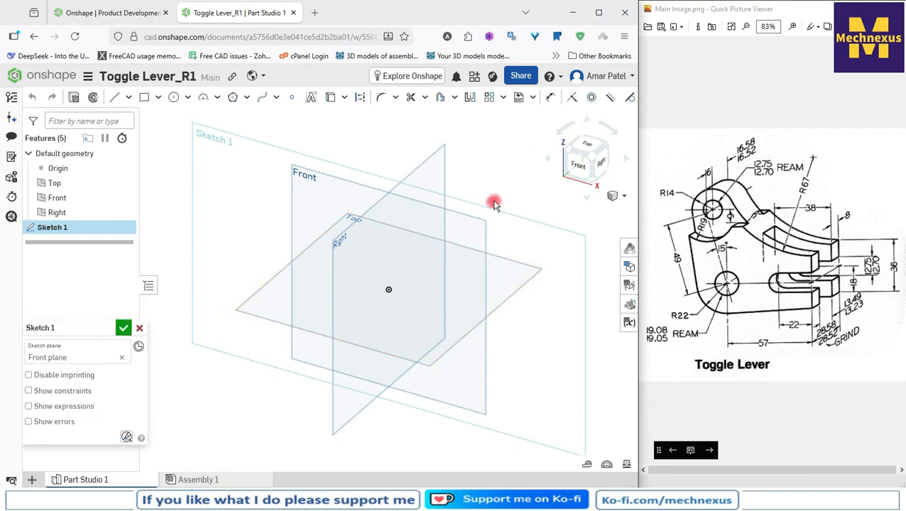
left_click(581, 169)
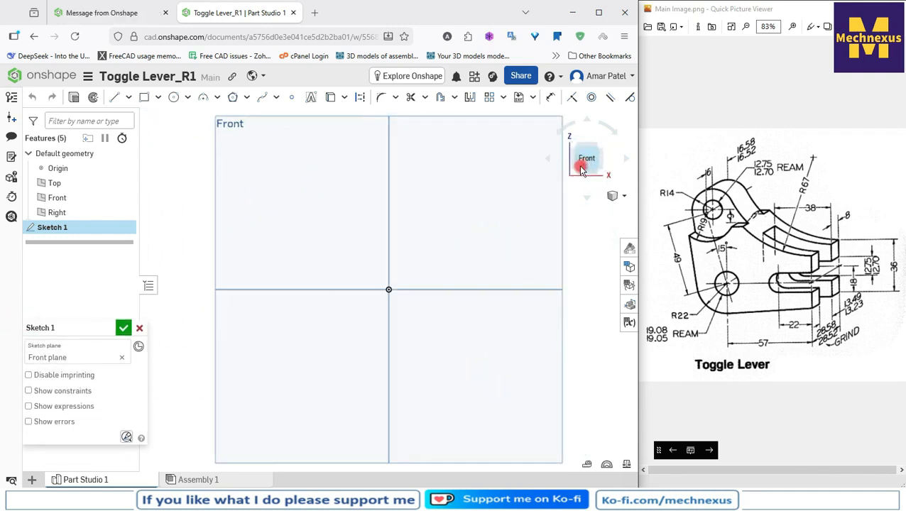
scroll(461, 201, "down", 1)
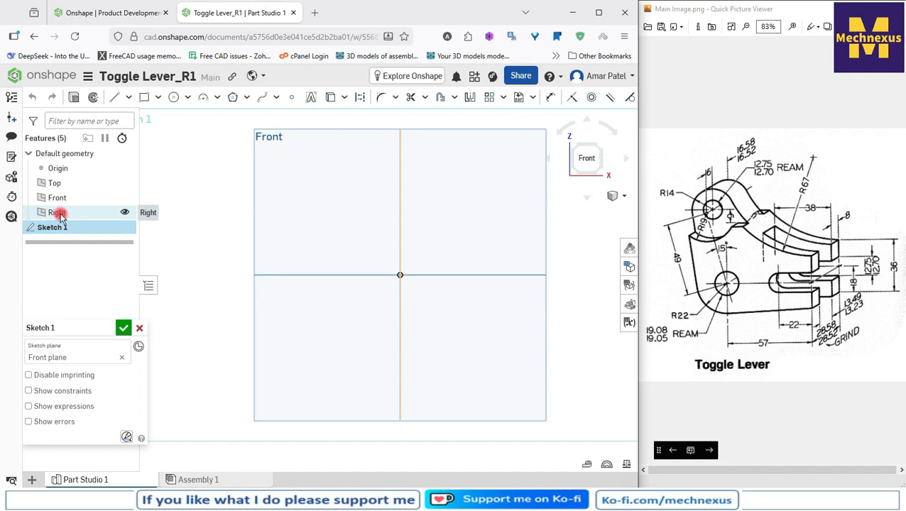
Hide the Right, Front and Top default planes.
left_click(124, 212)
left_click(124, 197)
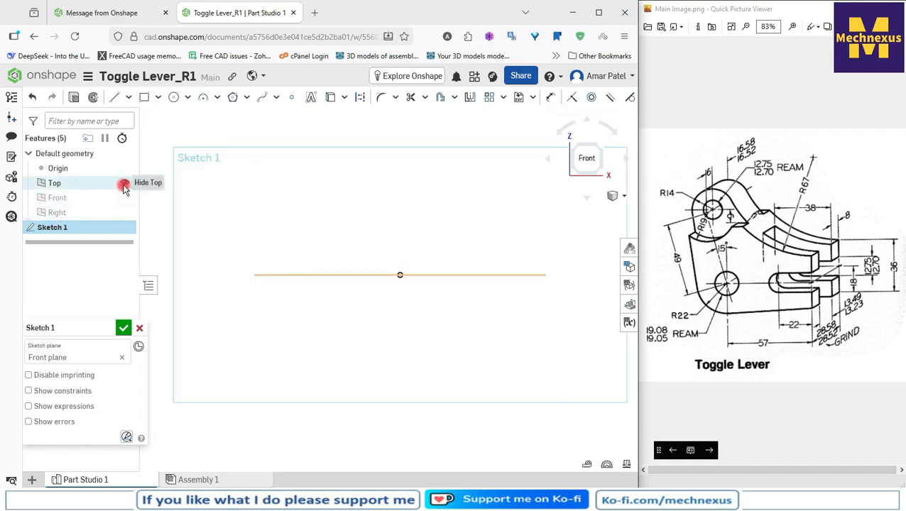
left_click(124, 183)
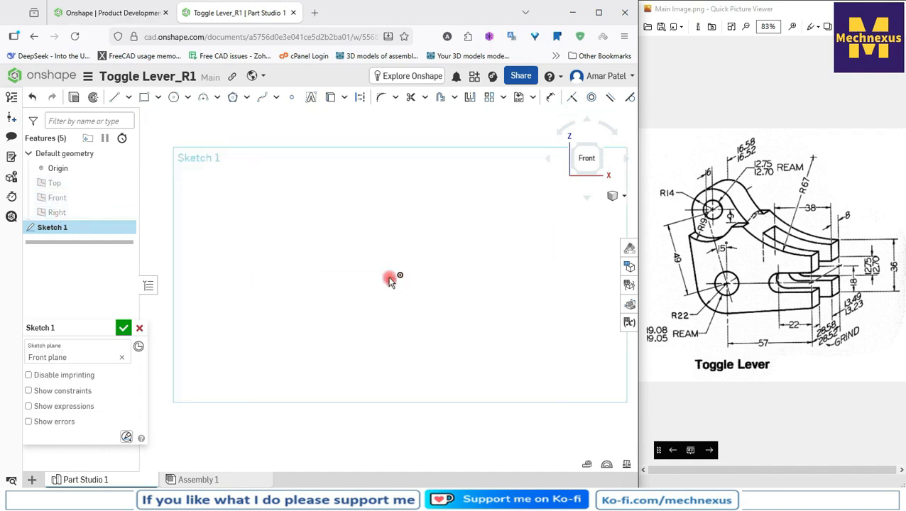
Sketch a circle about 110 mm in diameter centred on the origin.
scroll(378, 236, "down", 1)
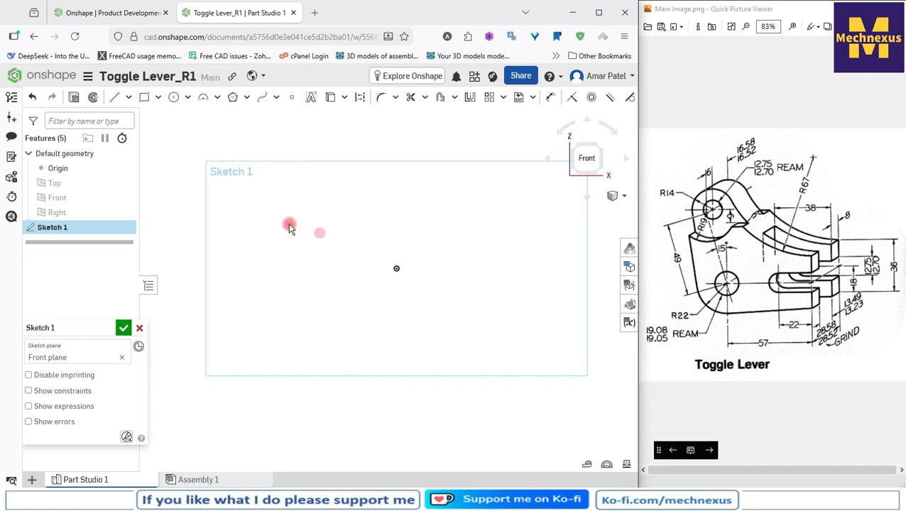
left_click(173, 96)
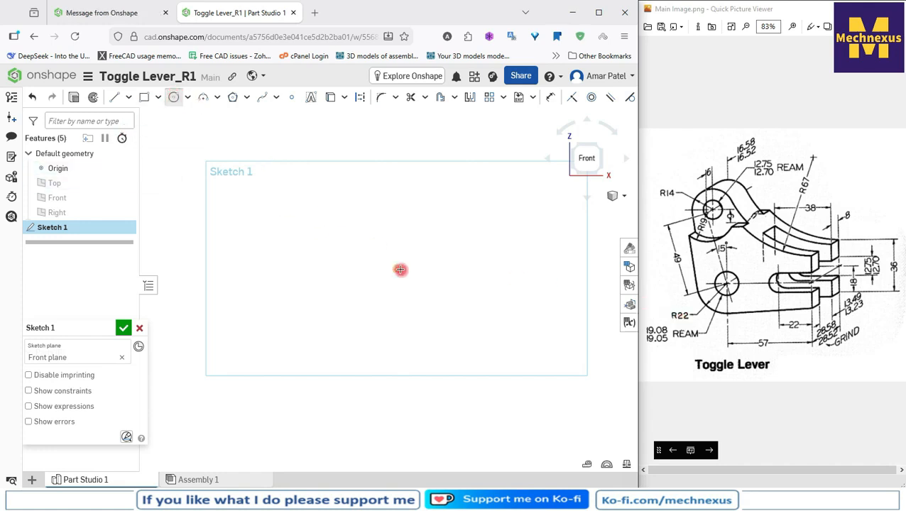
left_click(396, 268)
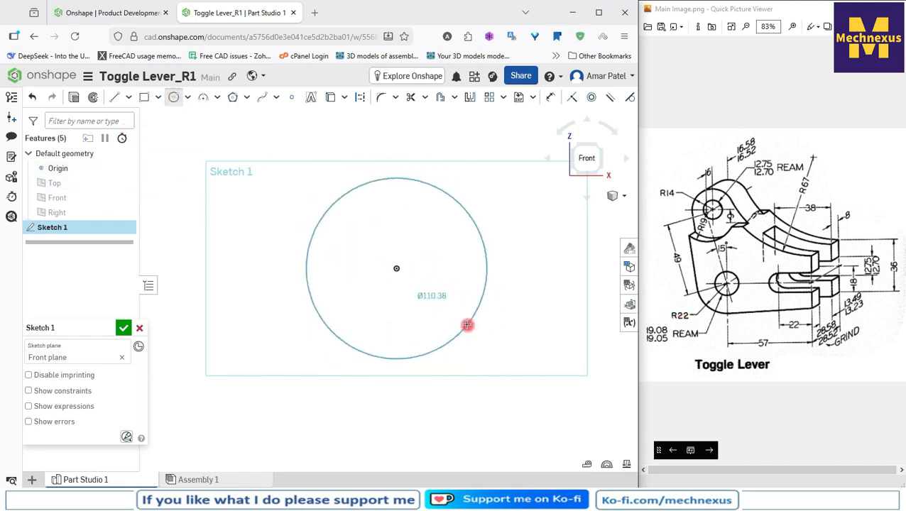
left_click(467, 325)
right_click(261, 216)
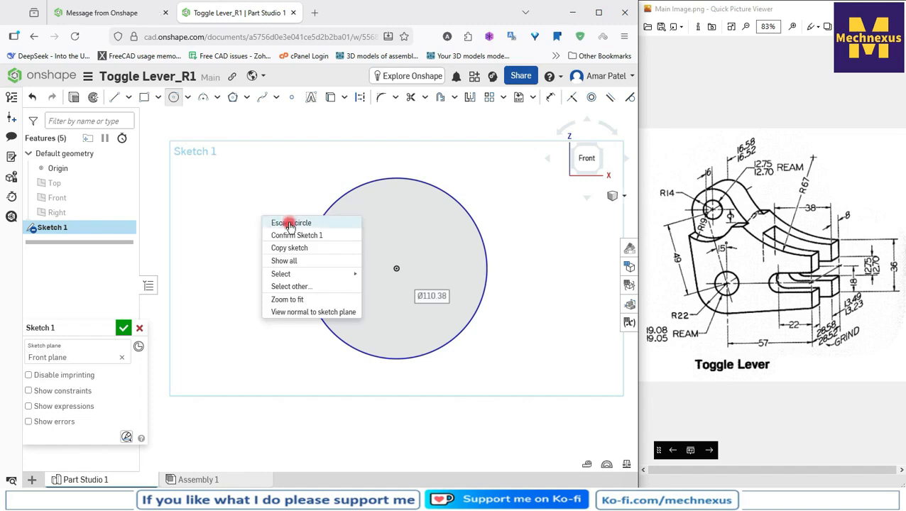
left_click(287, 224)
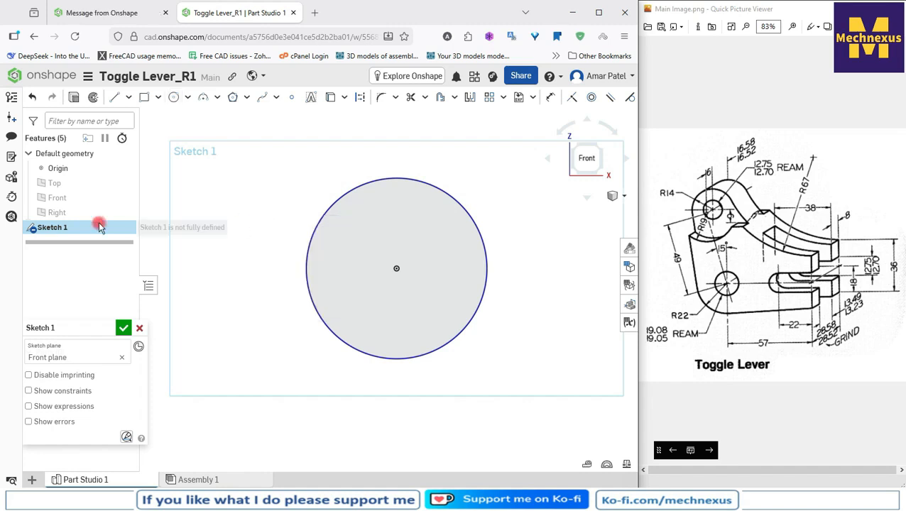
Convert the circle around the origin to construction geometry.
left_click(461, 205)
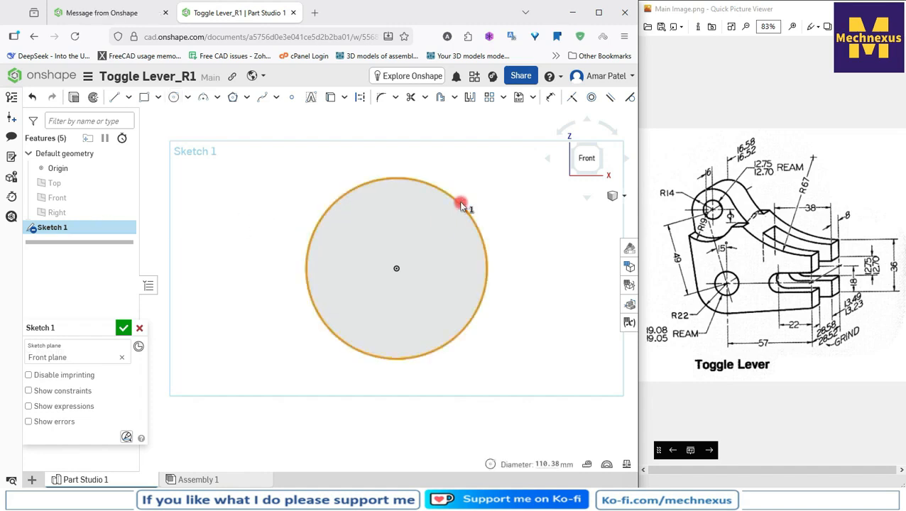
left_click(363, 99)
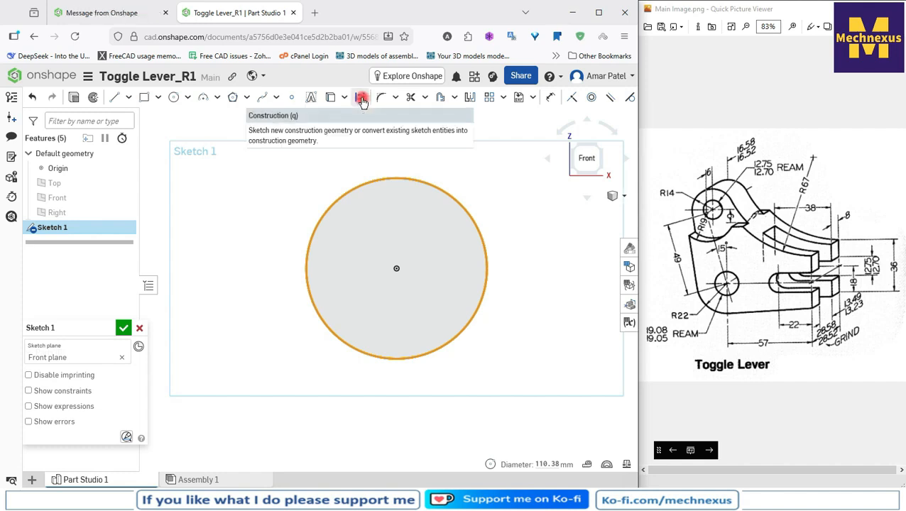
left_click(463, 210)
left_click(463, 209)
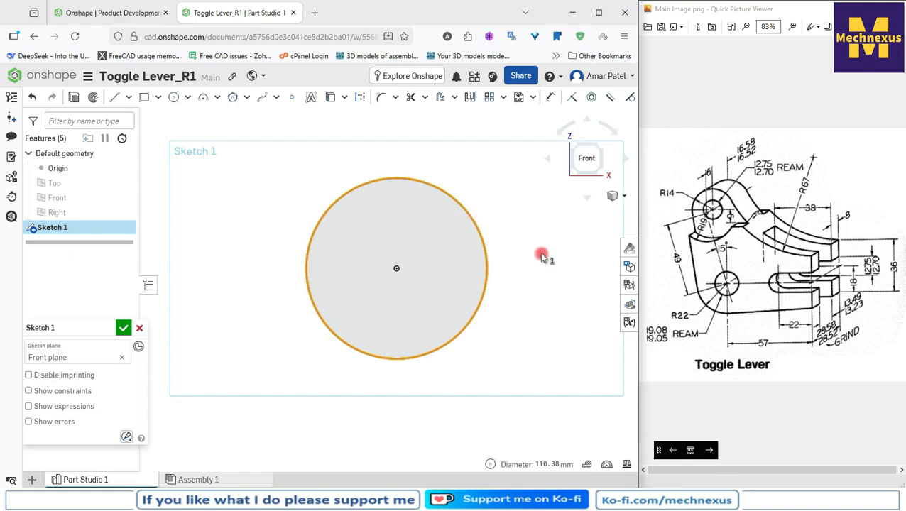
key("q")
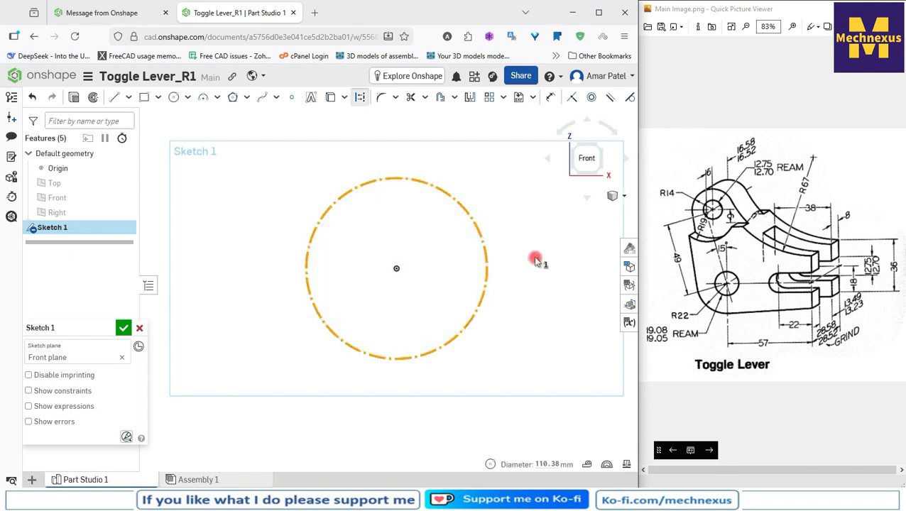
left_click(535, 257)
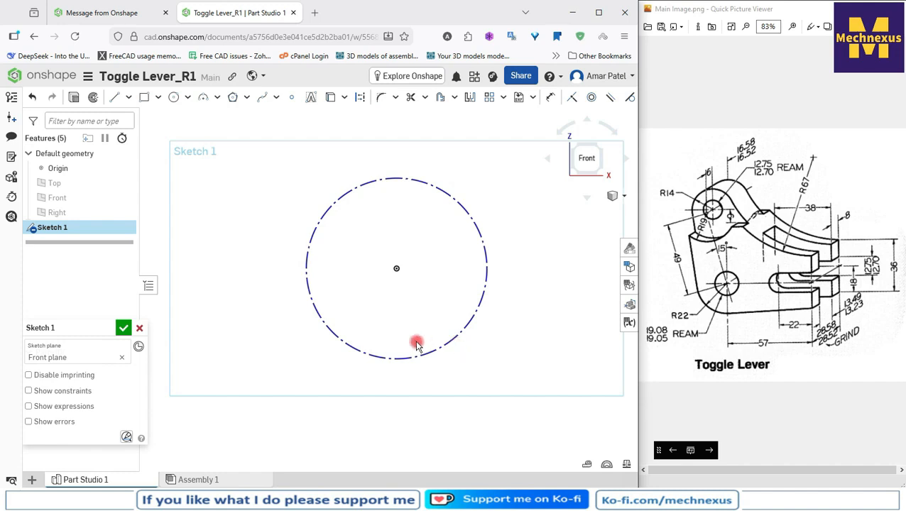
Dimension the construction circle's diameter and set it to 44 mm.
left_click(552, 100)
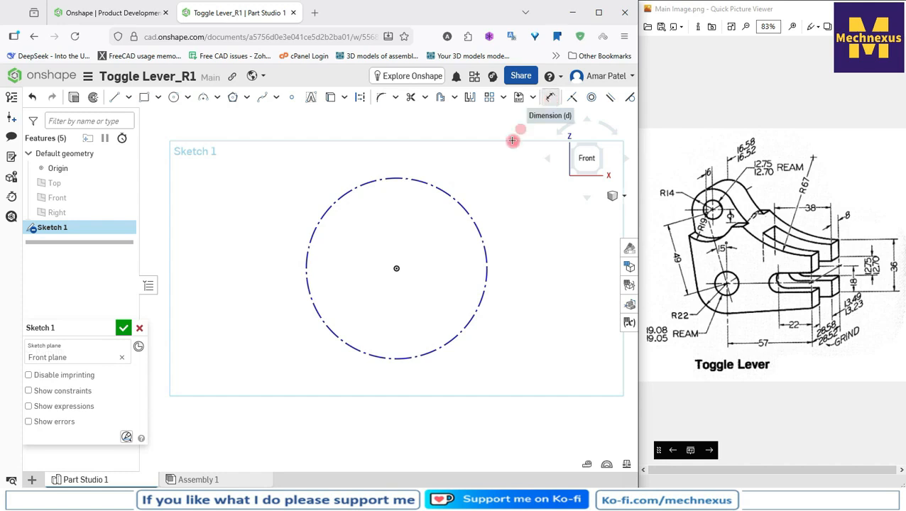
left_click(467, 206)
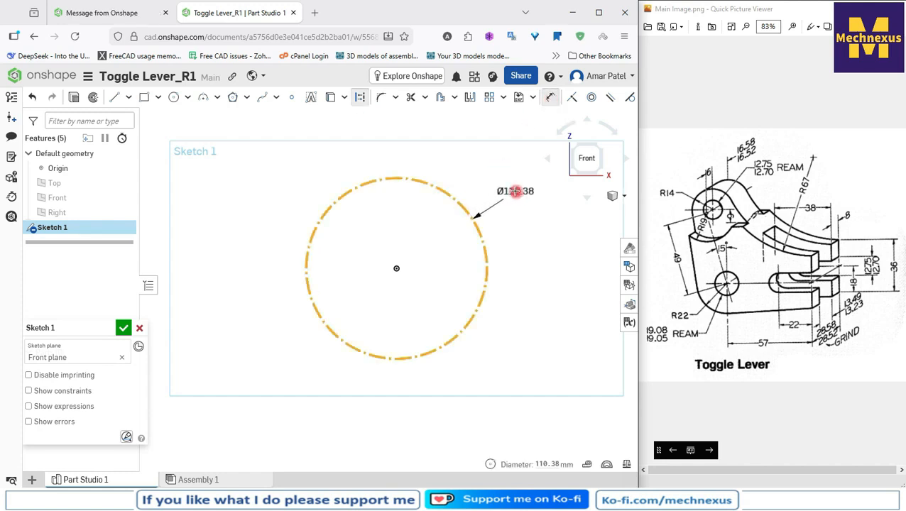
left_click(504, 194)
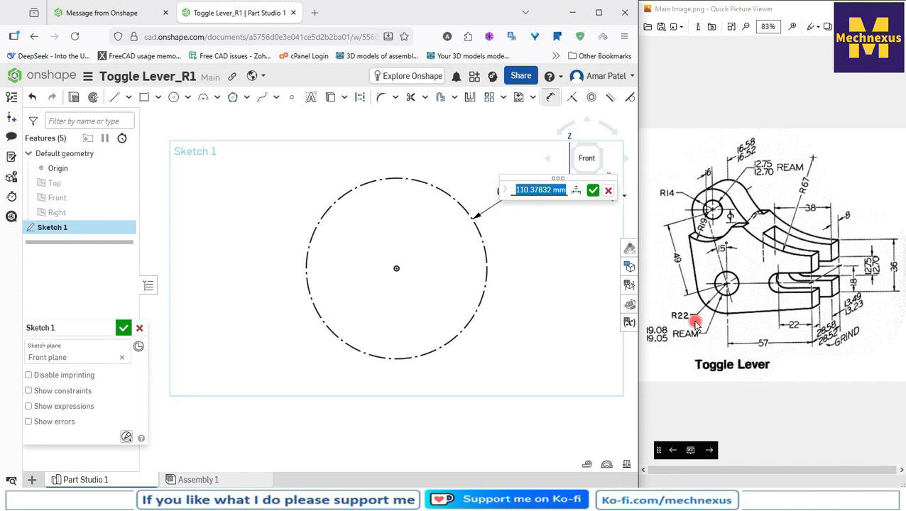
type("44")
key("Return")
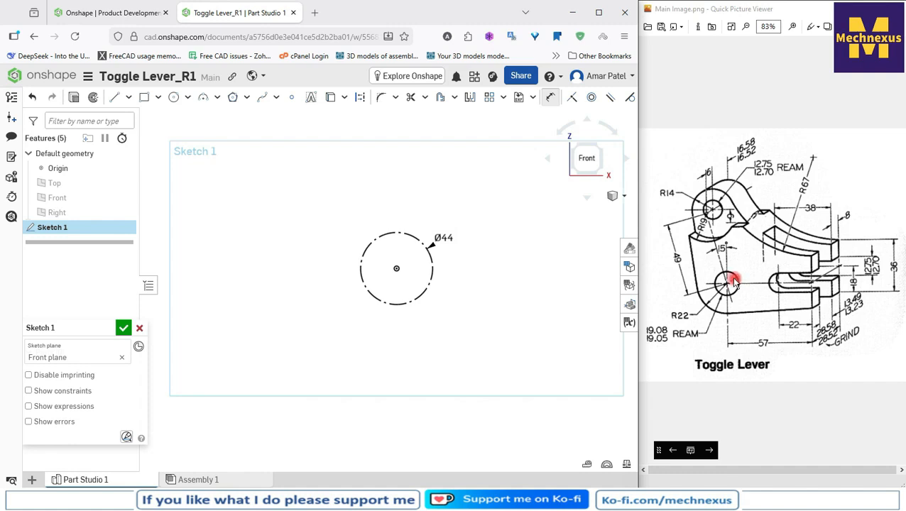
Sketch a vertical line about 43 mm long to the right of the 44 mm construction circle.
scroll(421, 271, "up", 3)
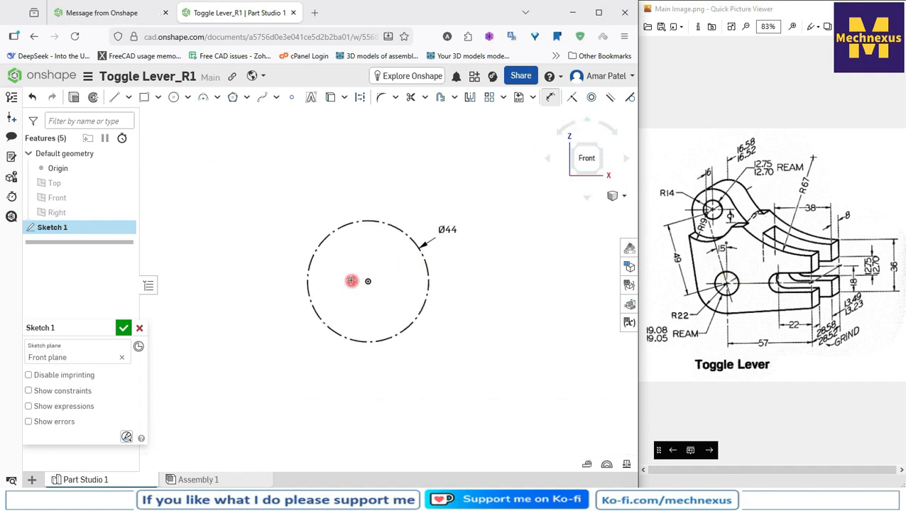
scroll(444, 304, "down", 1)
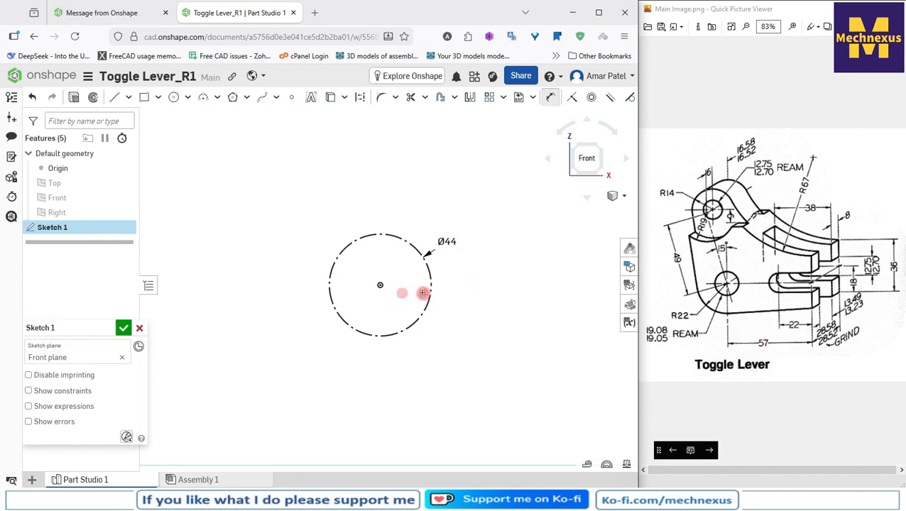
left_click(114, 96)
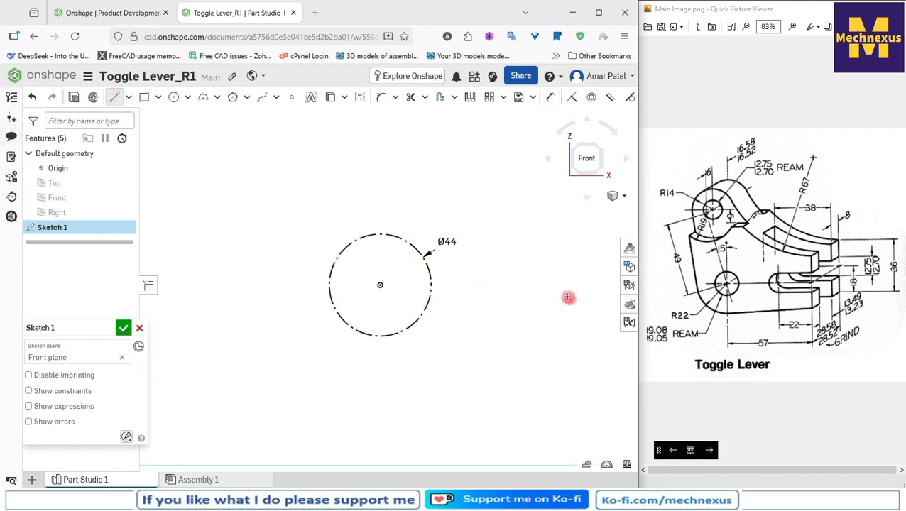
left_click(562, 253)
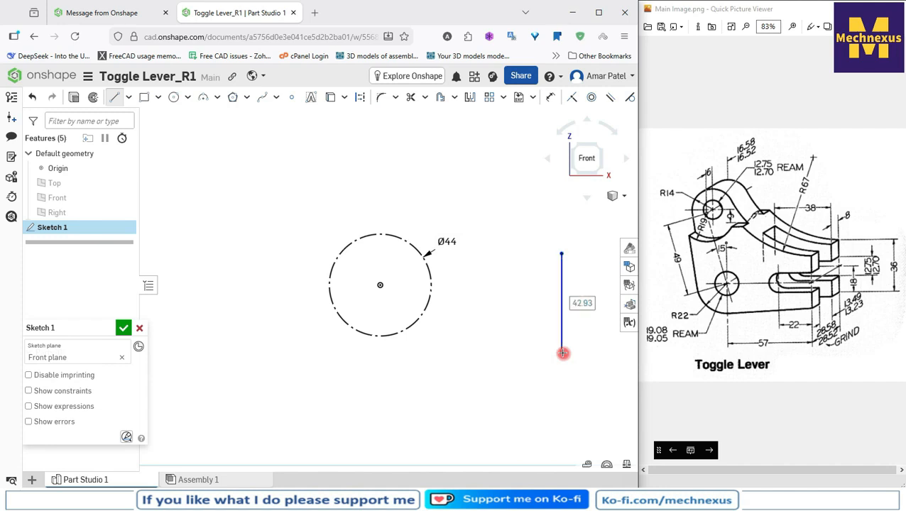
right_click(521, 330)
left_click(546, 337)
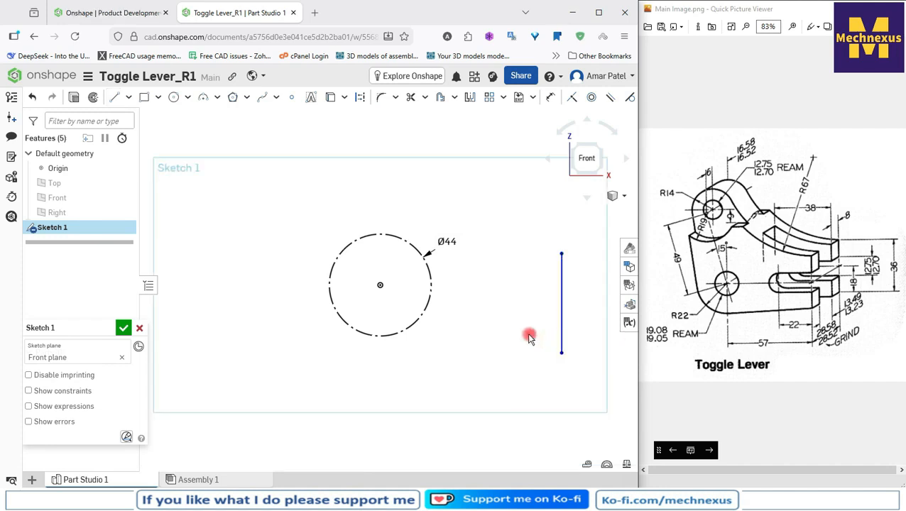
Sketch a line about 79 mm long from the vertical line's lower endpoint to the lowest point of the construction circle.
scroll(497, 319, "up", 1)
scroll(506, 338, "down", 1)
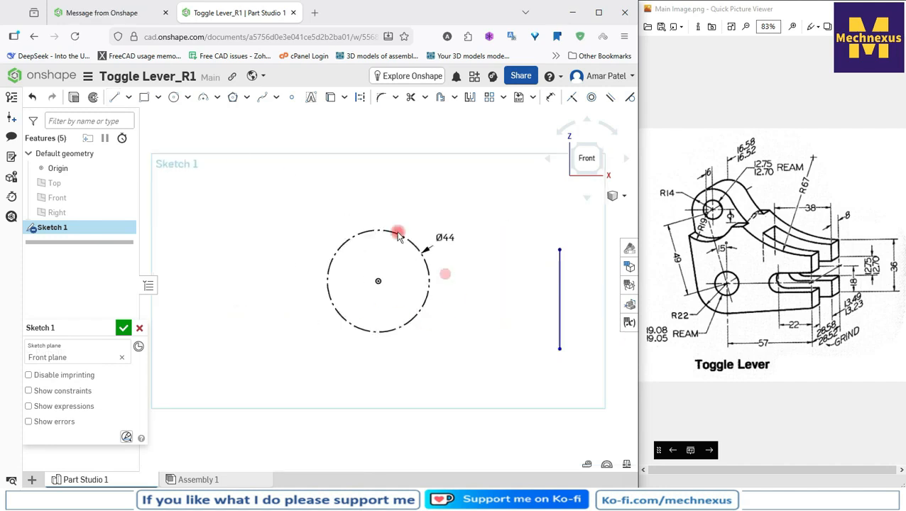
left_click(114, 97)
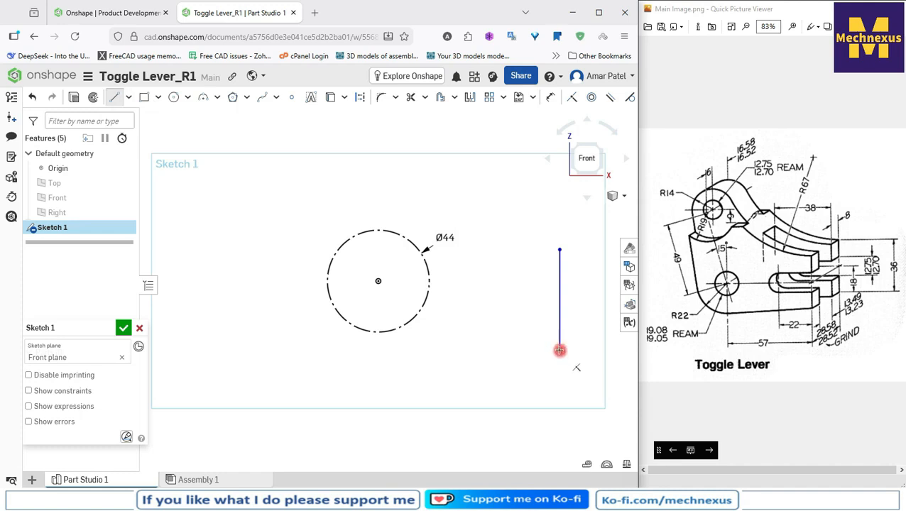
left_click(559, 348)
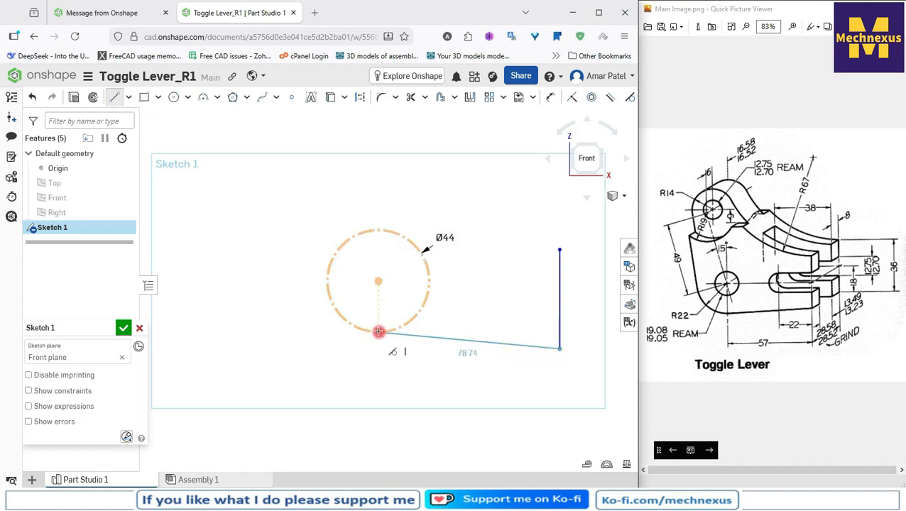
left_click(379, 332)
right_click(530, 298)
left_click(551, 307)
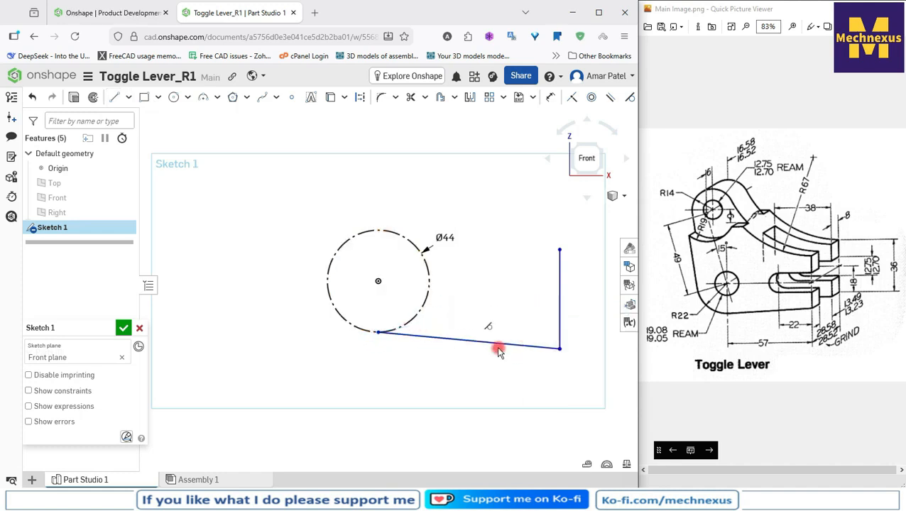
Apply a Horizontal constraint to the line joining the construction circle and the vertical line.
left_click(498, 350)
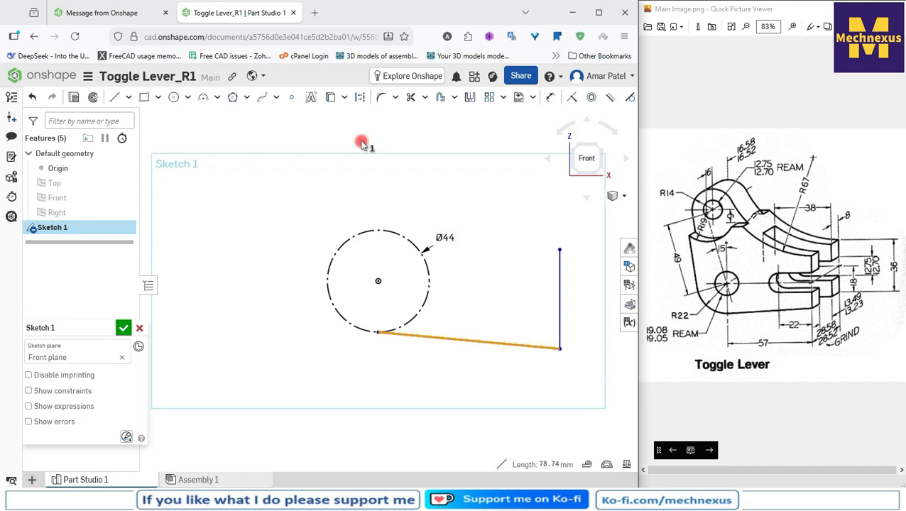
key("Escape")
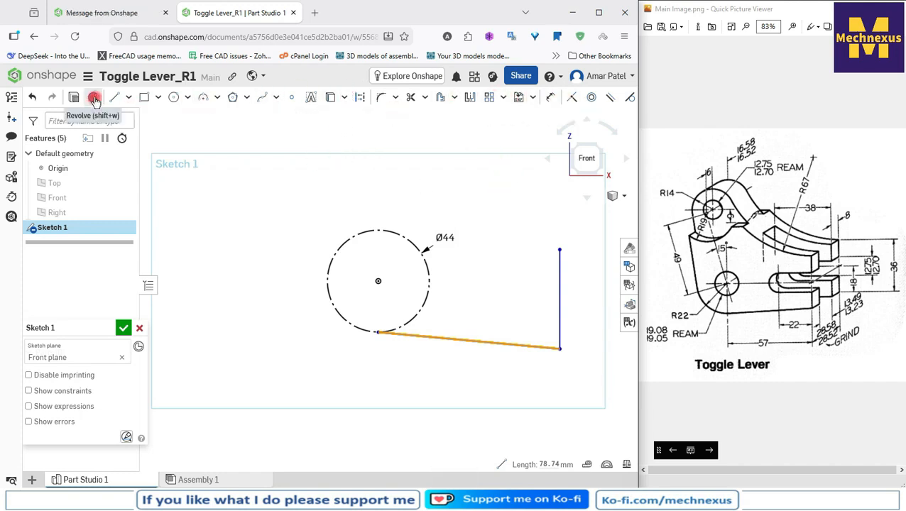
left_click(597, 12)
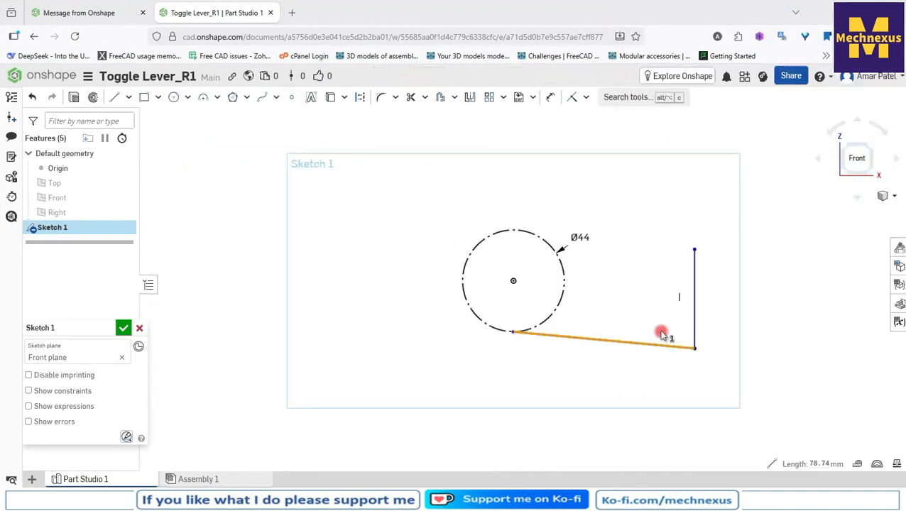
left_click(588, 98)
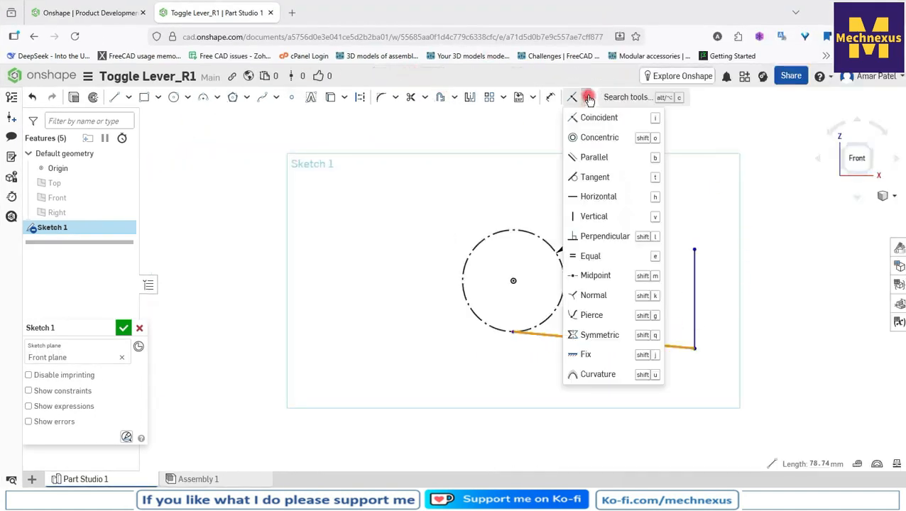
left_click(598, 201)
left_click(865, 12)
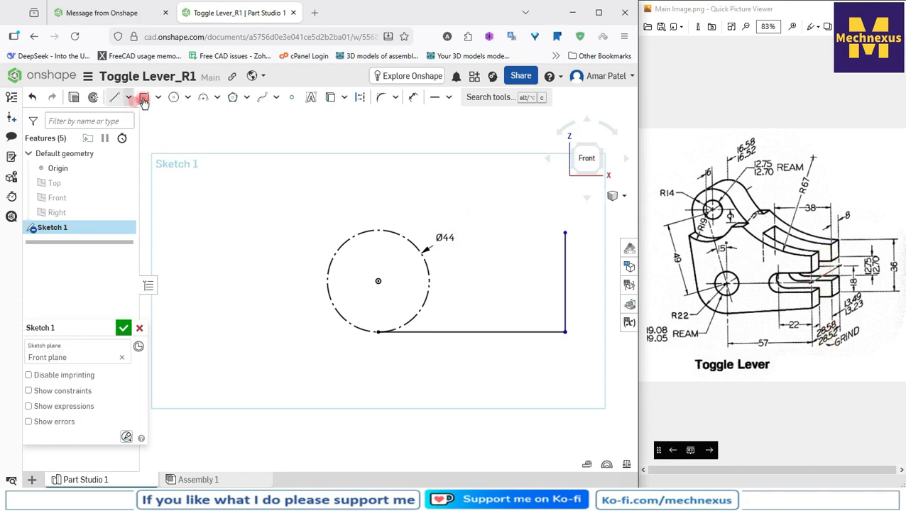
Dimension the vertical line's length and set it to 36 mm.
left_click(413, 96)
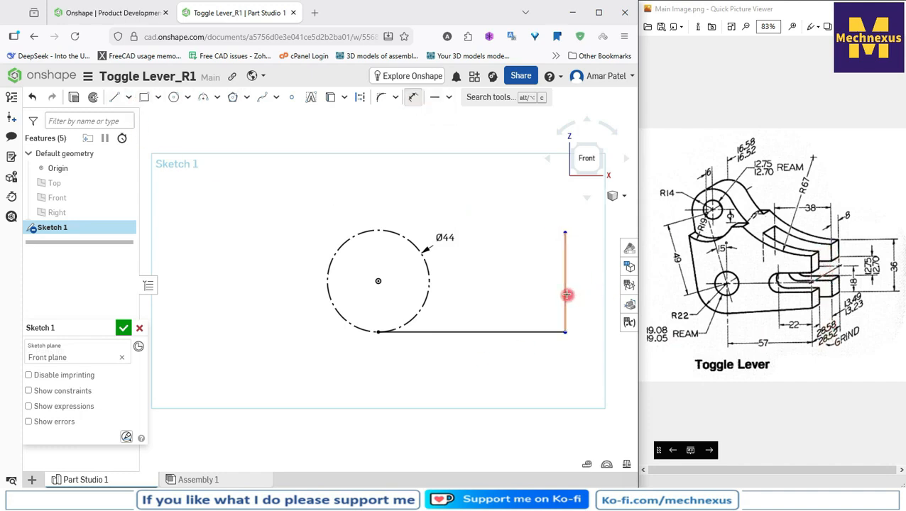
left_click(567, 297)
left_click(586, 278)
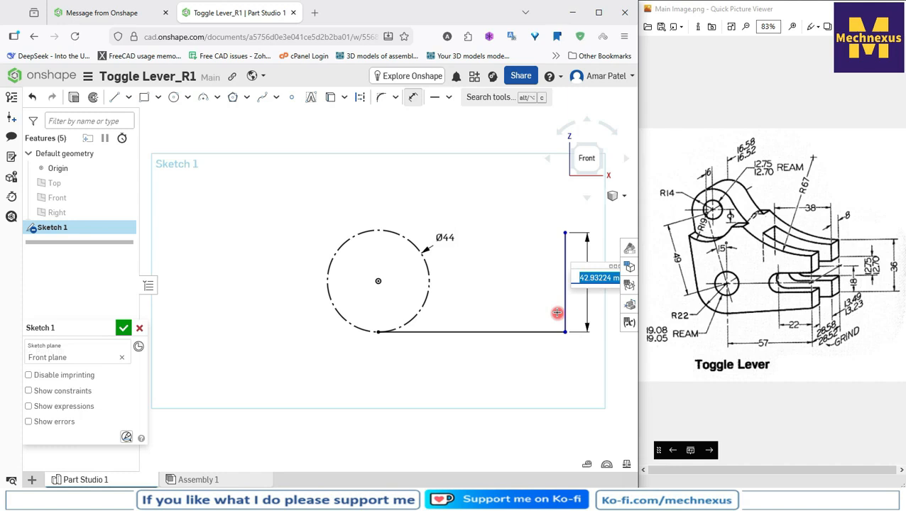
key("BackSpace")
type("36")
key("Return")
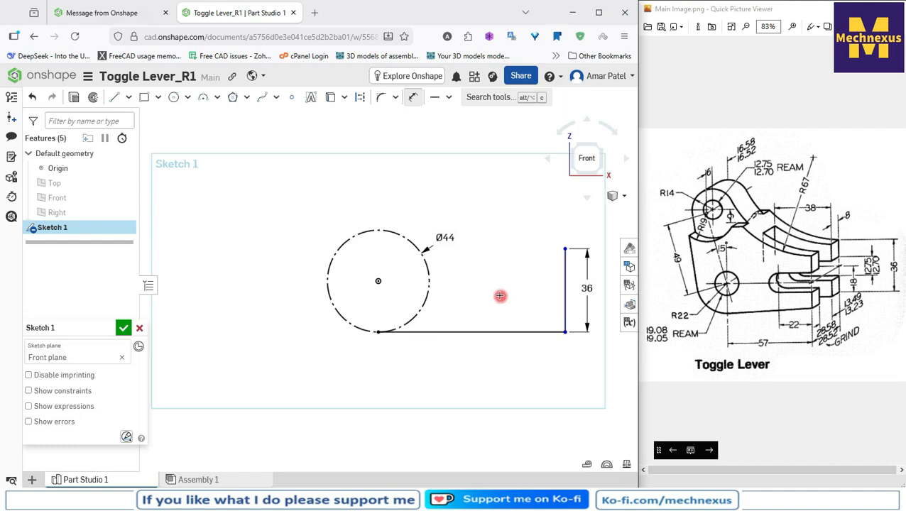
Sketch a vertical line about 65 mm long through the origin, extending past the circle at both ends, and convert it to construction geometry.
left_click(114, 97)
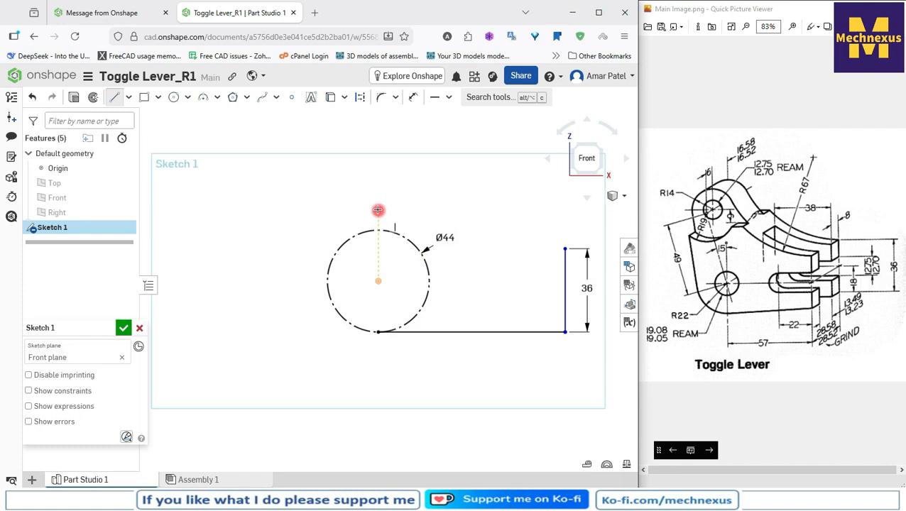
left_click(378, 210)
left_click(379, 360)
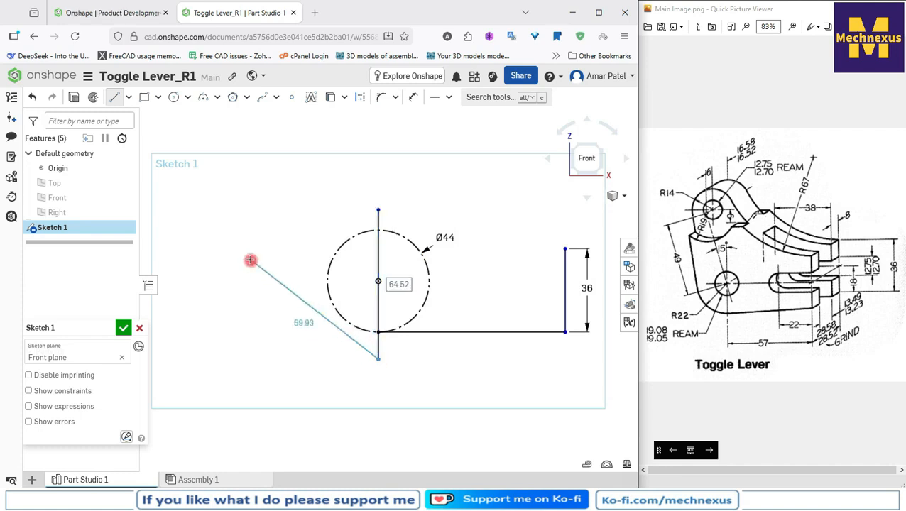
right_click(250, 260)
left_click(266, 268)
left_click(378, 254)
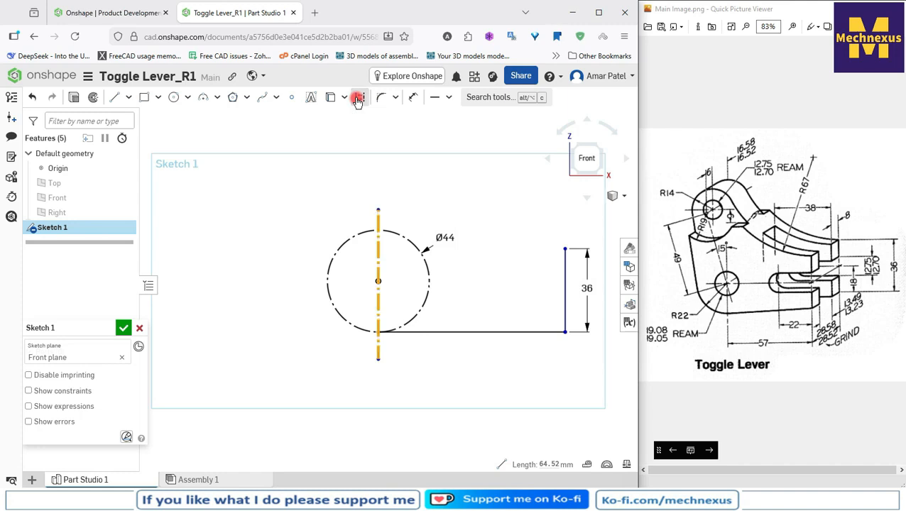
Sketch a construction line about 75 mm long from the origin, slanting up and to the left beyond the circle.
left_click(116, 100)
left_click(379, 281)
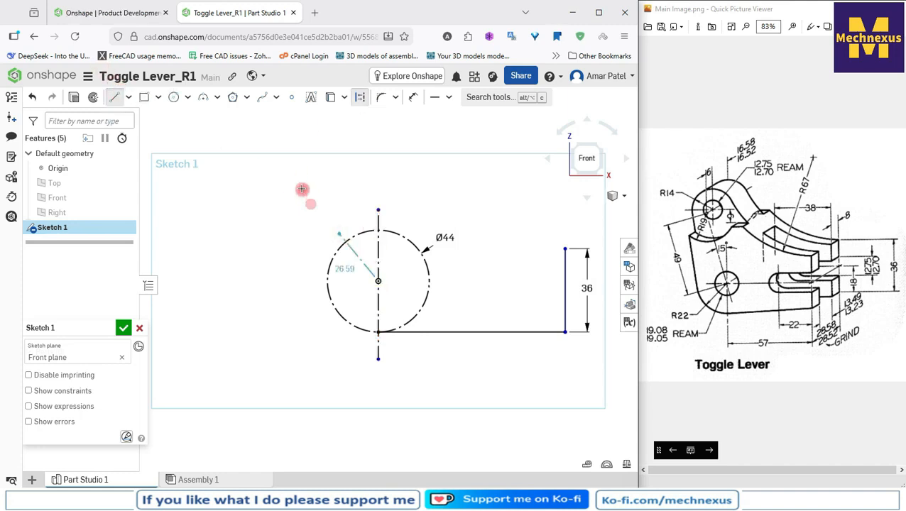
left_click(286, 132)
right_click(299, 129)
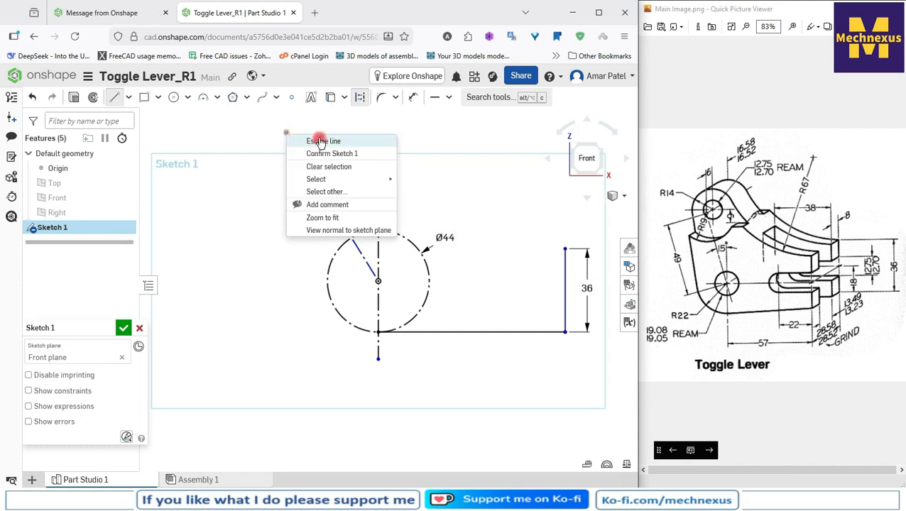
left_click(319, 139)
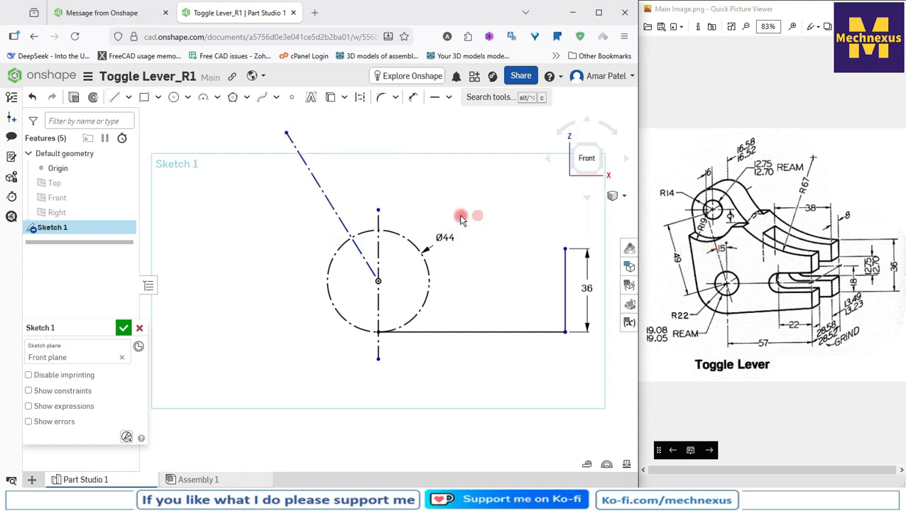
Dimension the angle between the slanted construction line and the vertical centreline and set it to 15°.
left_click(411, 99)
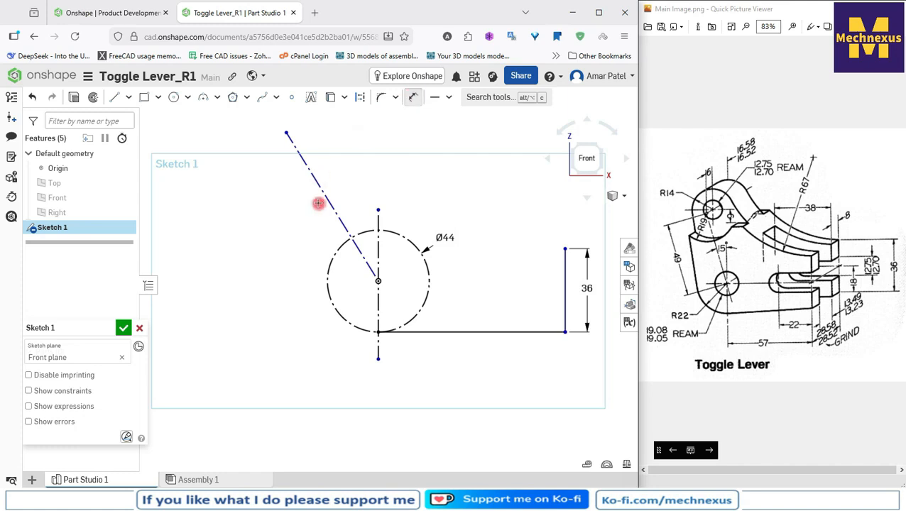
left_click(328, 202)
key("d")
left_click(380, 252)
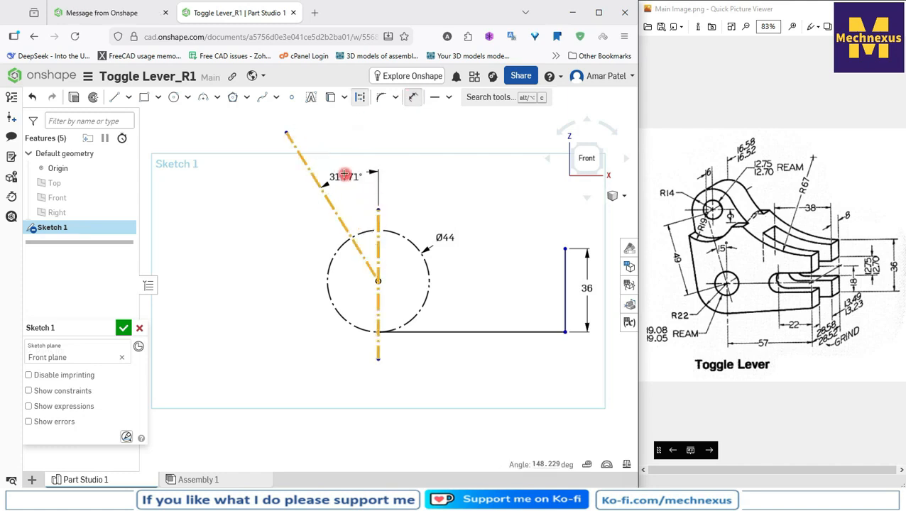
left_click(343, 177)
type("1")
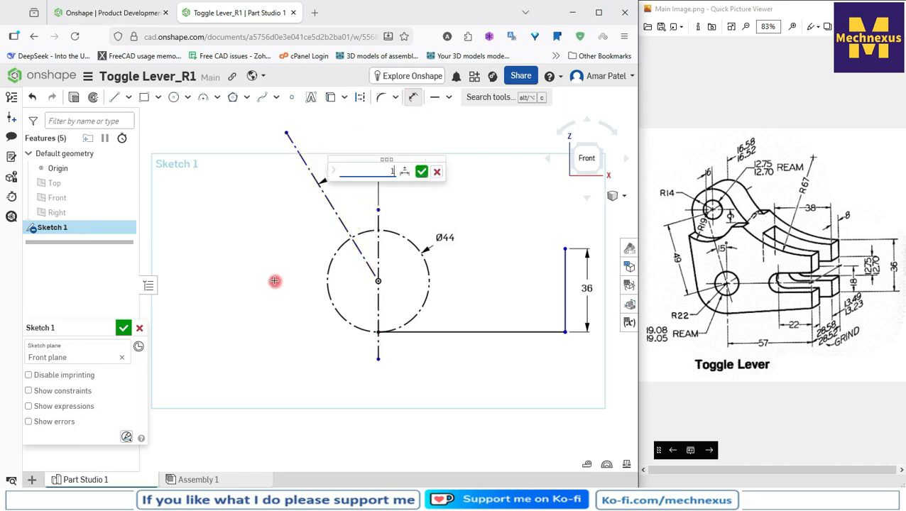
type("5")
key("Return")
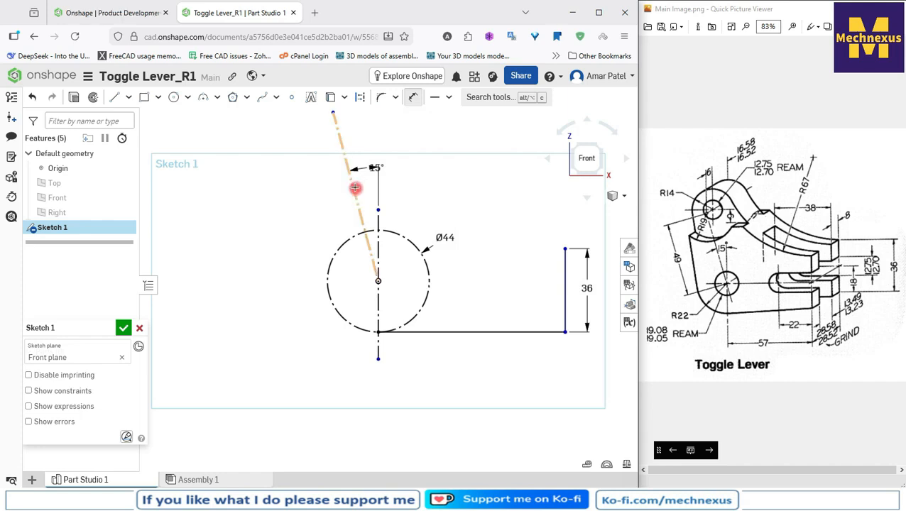
Set the slanted construction line's length to 49 mm and move the 15° dimension label to the right of the vertical centreline.
left_click(354, 189)
left_click(330, 202)
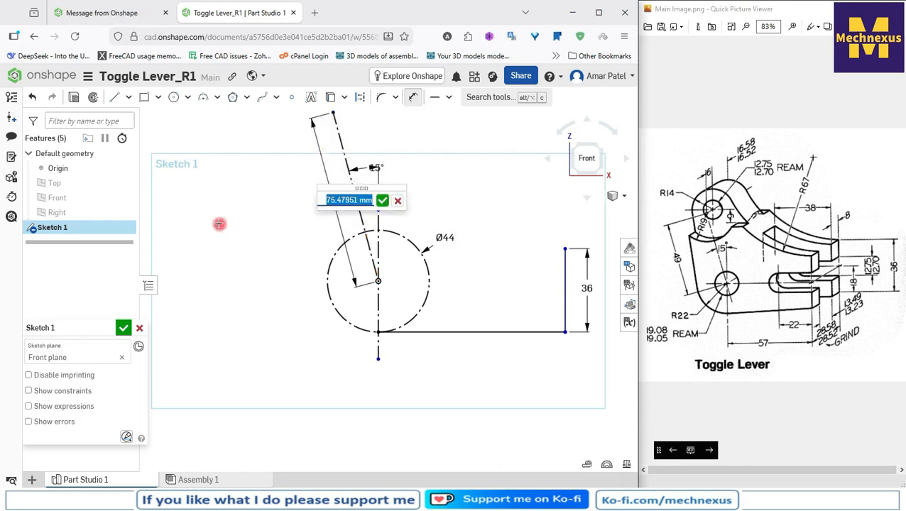
type("49")
key("Return")
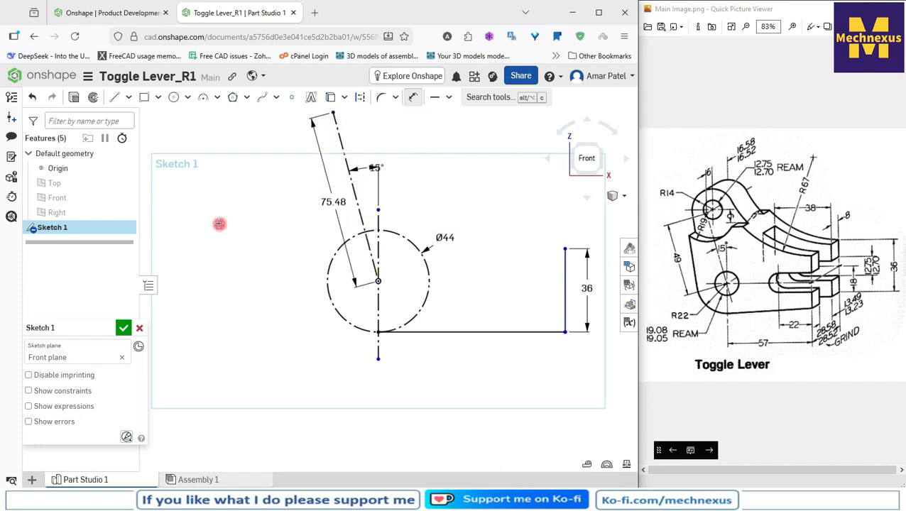
scroll(262, 237, "up", 2)
right_click(243, 202)
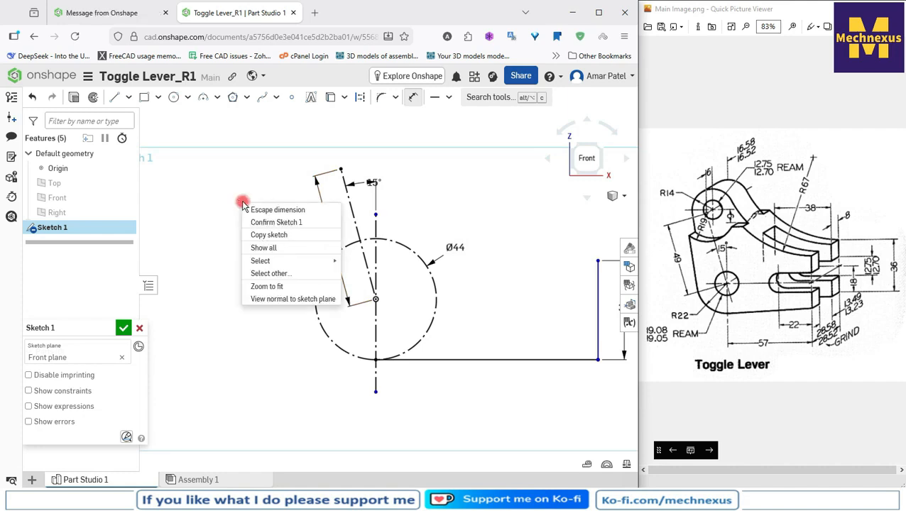
left_click(257, 206)
scroll(388, 196, "up", 2)
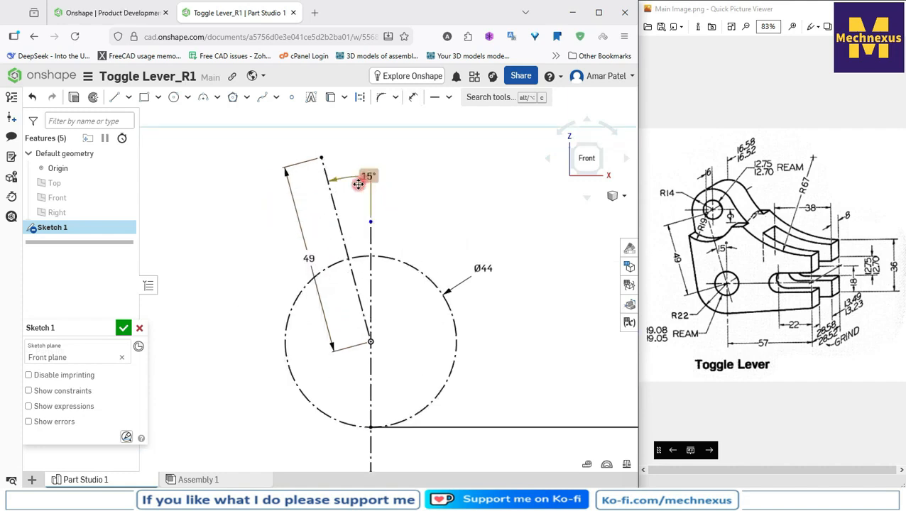
left_click(415, 198)
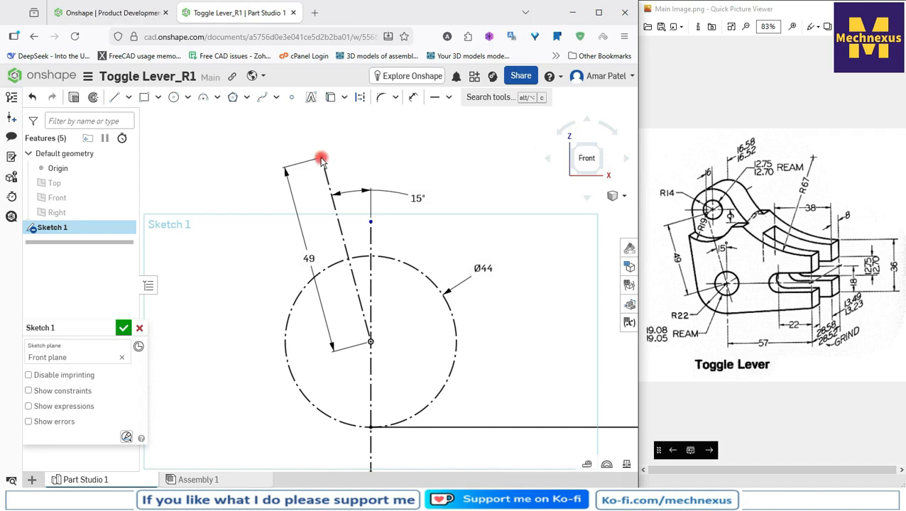
Sketch a circle about 38 mm in diameter centred on the upper end of the slanted construction line.
left_click(174, 97)
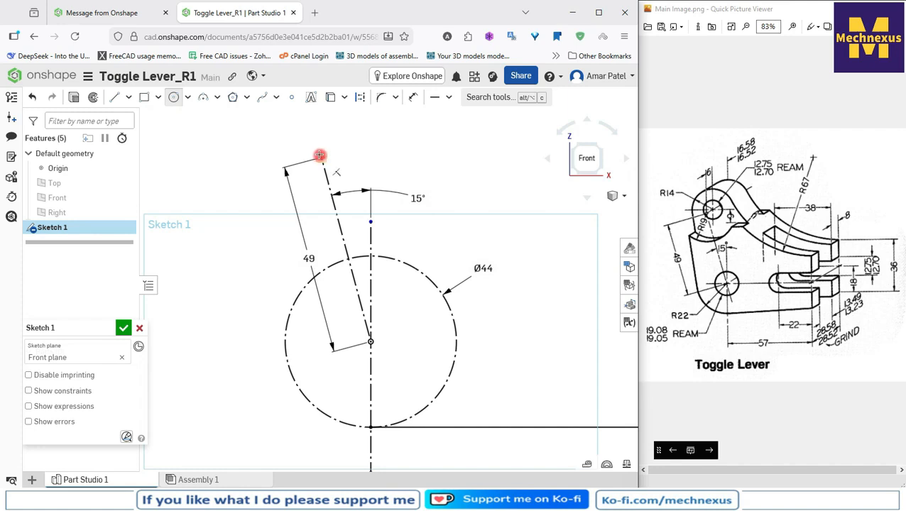
left_click(321, 158)
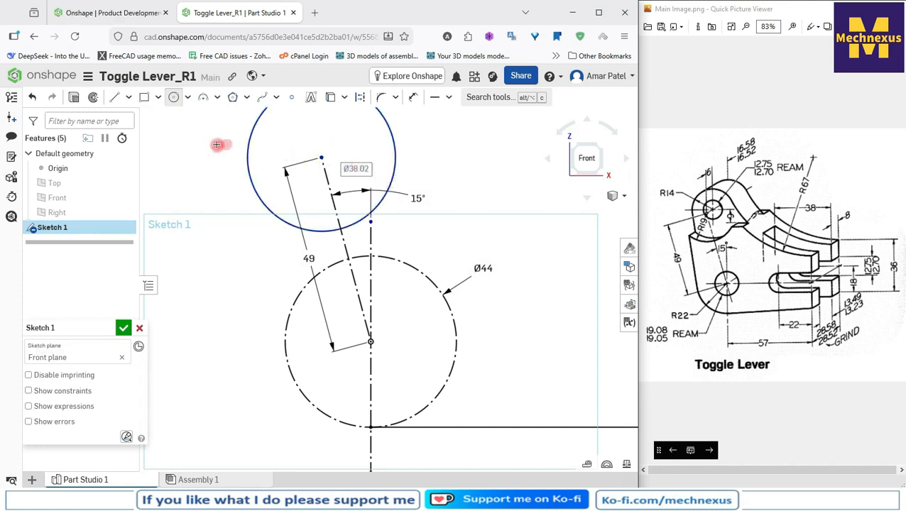
left_click(360, 94)
Dimension the upper circle's diameter and set it to 28 mm.
left_click(414, 98)
left_click(391, 125)
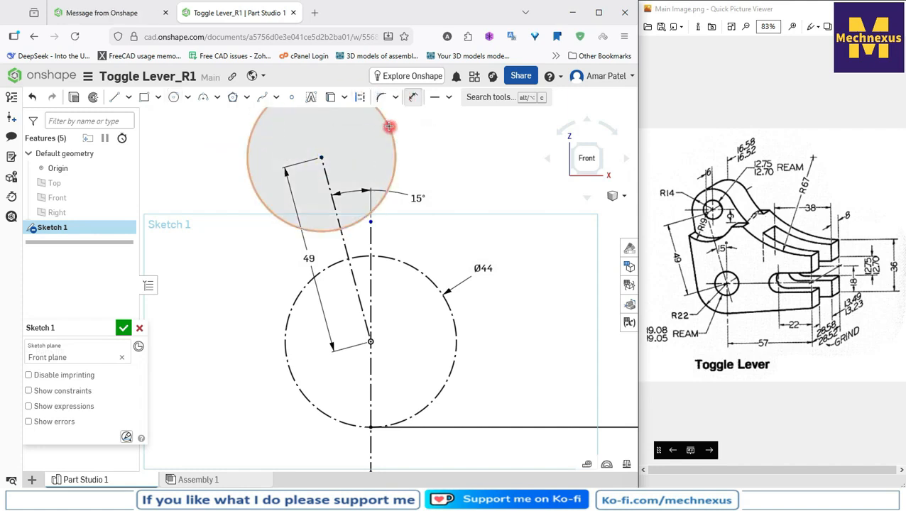
left_click(415, 124)
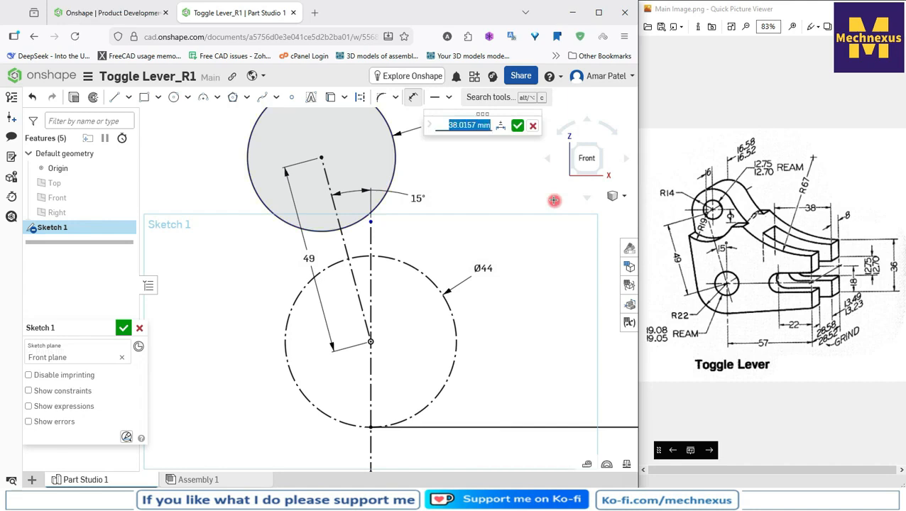
type("28")
key("Return")
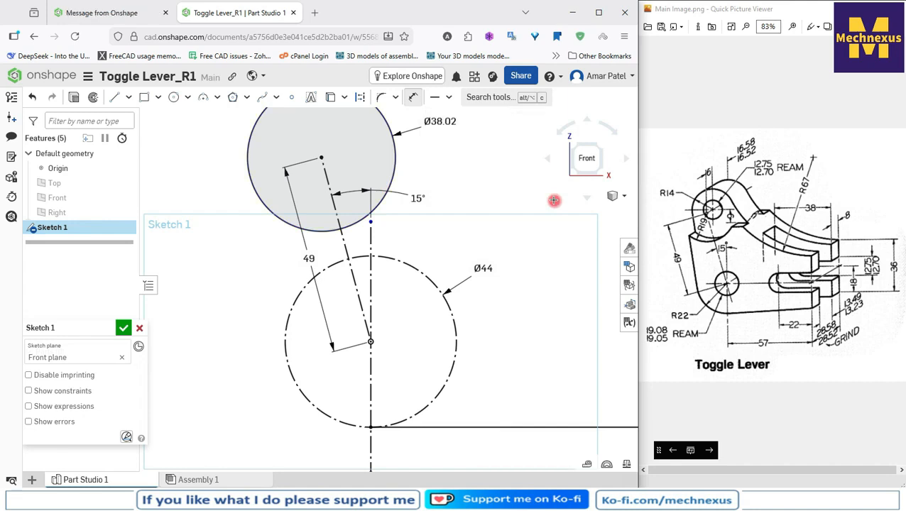
scroll(381, 194, "down", 2)
scroll(381, 186, "up", 2)
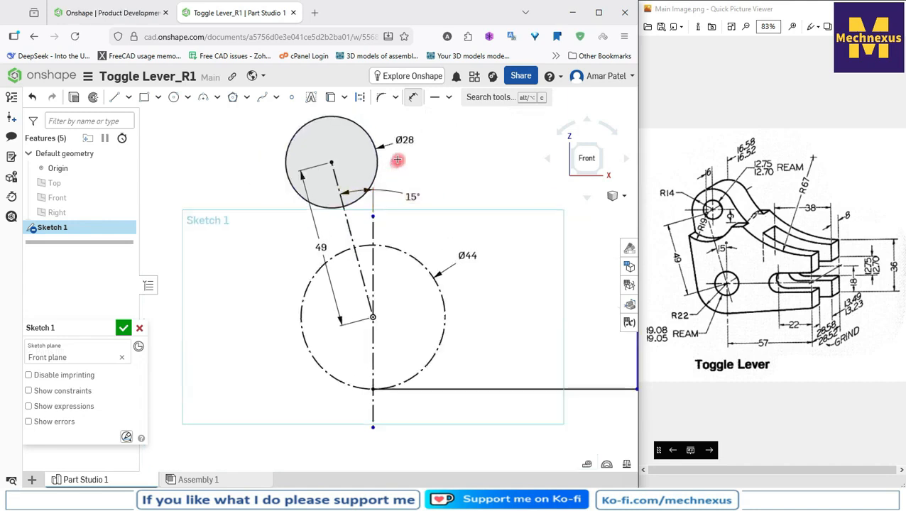
right_click(401, 154)
left_click(426, 165)
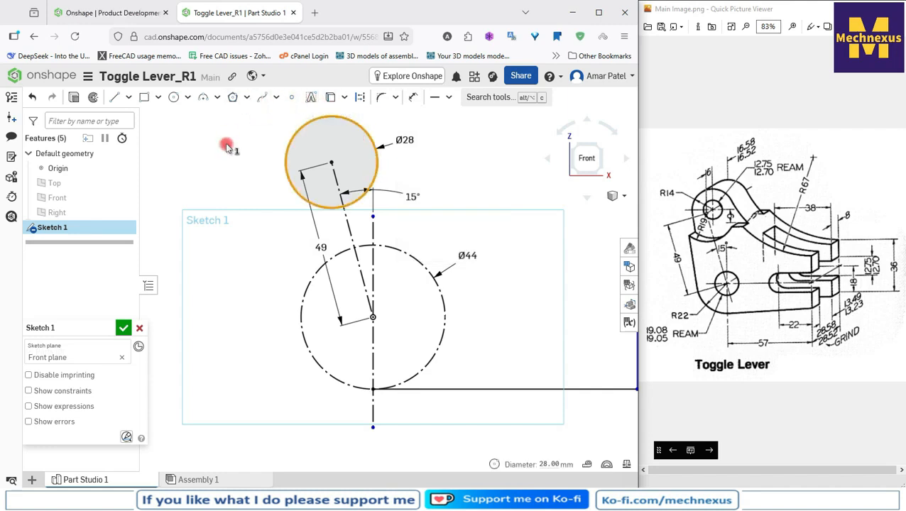
Convert the 28 mm circle to construction geometry and clear the selection.
key("q")
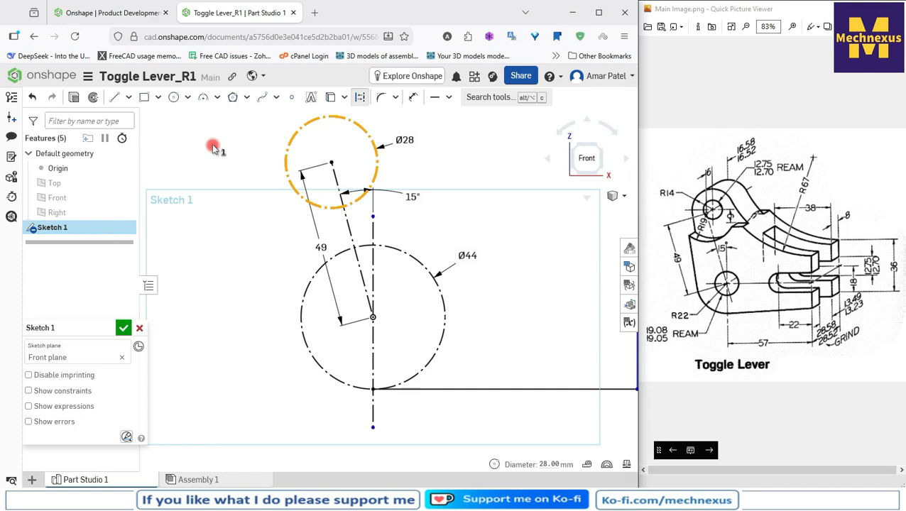
right_click(212, 144)
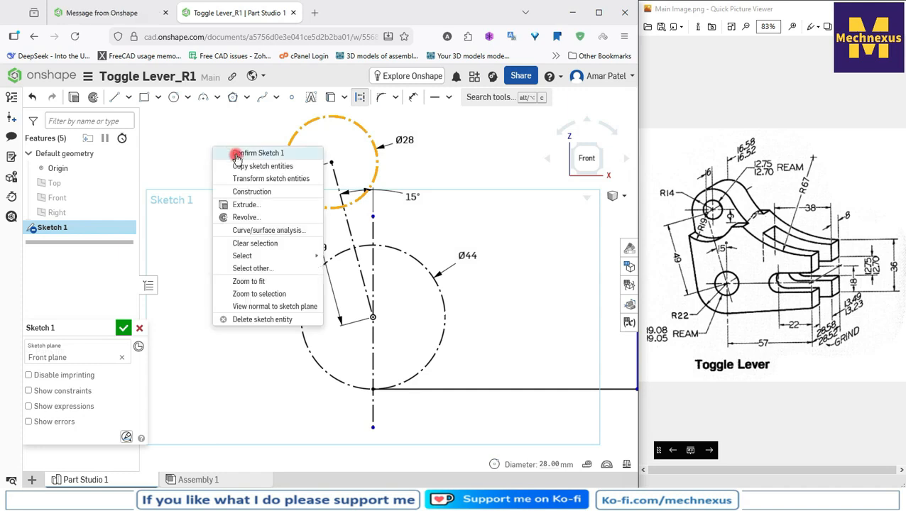
left_click(512, 172)
left_click(488, 174)
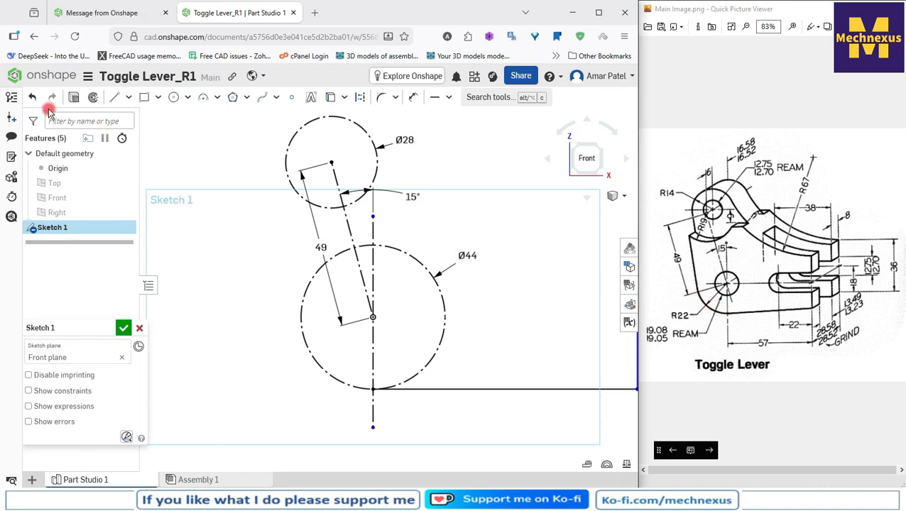
Sketch a three-point arc of about 19 mm radius along the lower-left quarter of the 44 mm construction circle.
left_click(216, 97)
left_click(216, 118)
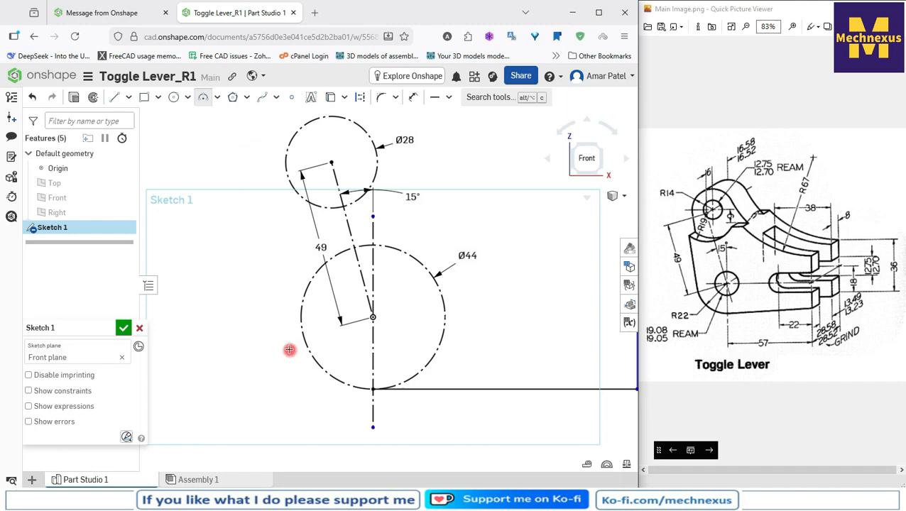
left_click(300, 311)
left_click(369, 388)
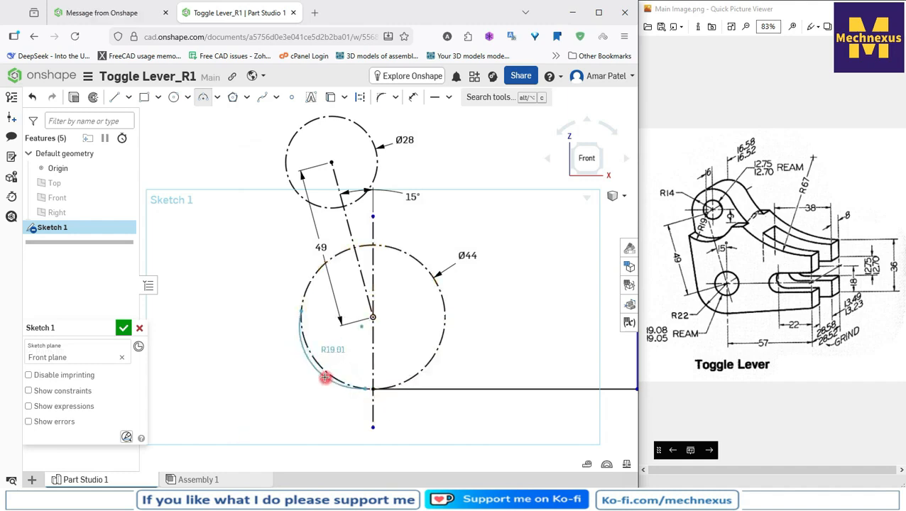
right_click(225, 332)
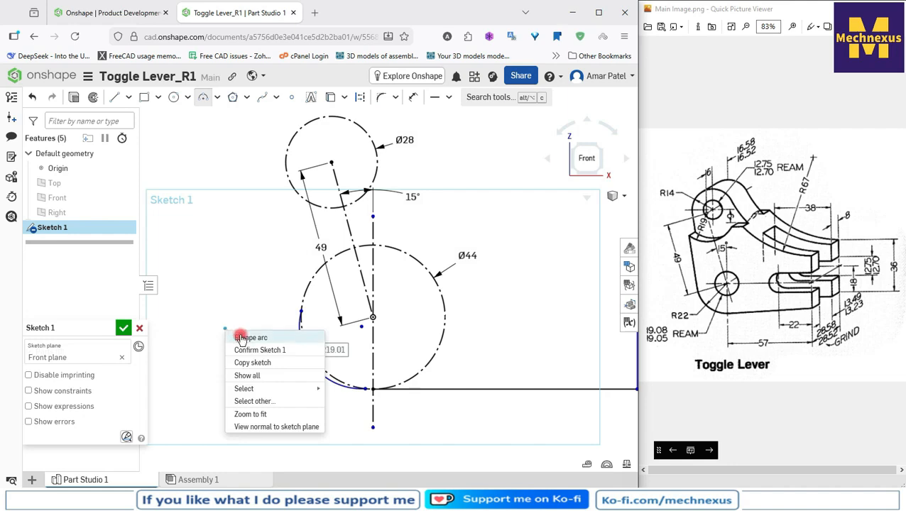
left_click(239, 338)
Apply an Equal constraint between the lower-left arc and the 44 mm construction circle.
left_click(314, 369)
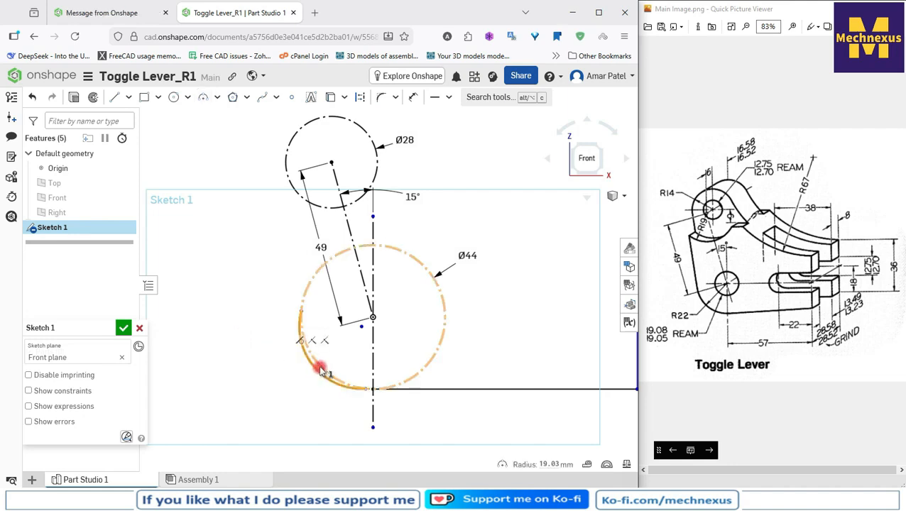
double_click(321, 384)
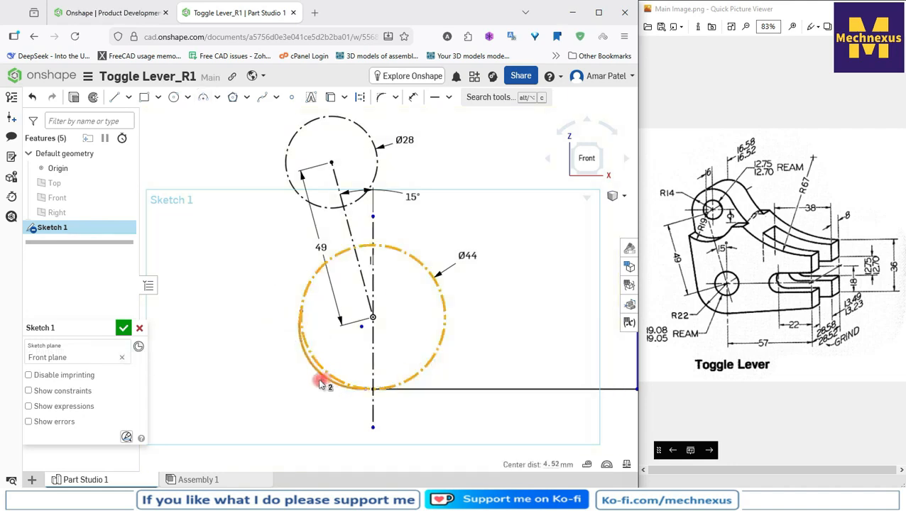
left_click(449, 98)
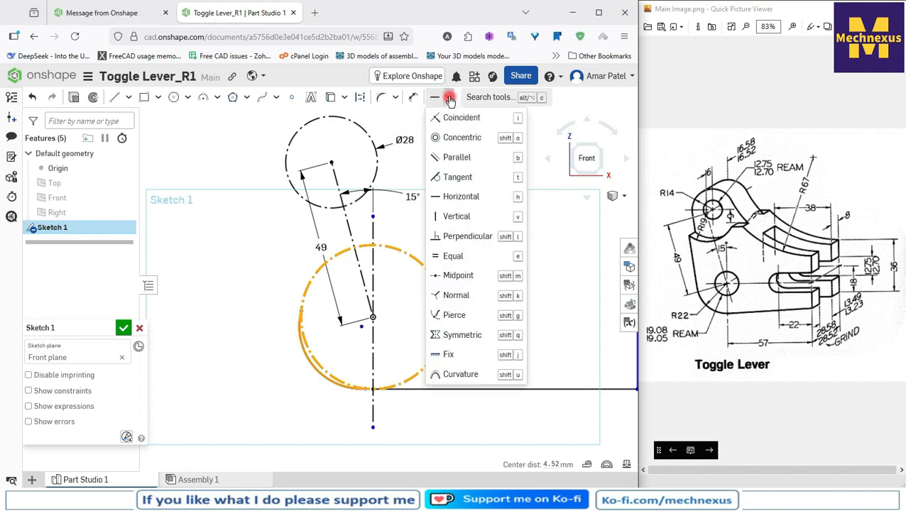
left_click(452, 256)
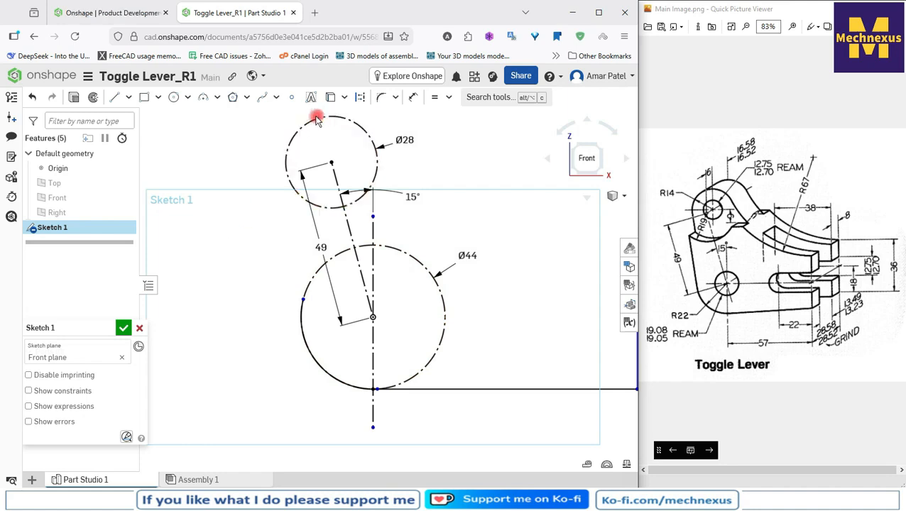
Sketch a three-point arc of about 13.6 mm radius over the top of the 28 mm construction circle, from its left side to its upper right.
left_click(203, 98)
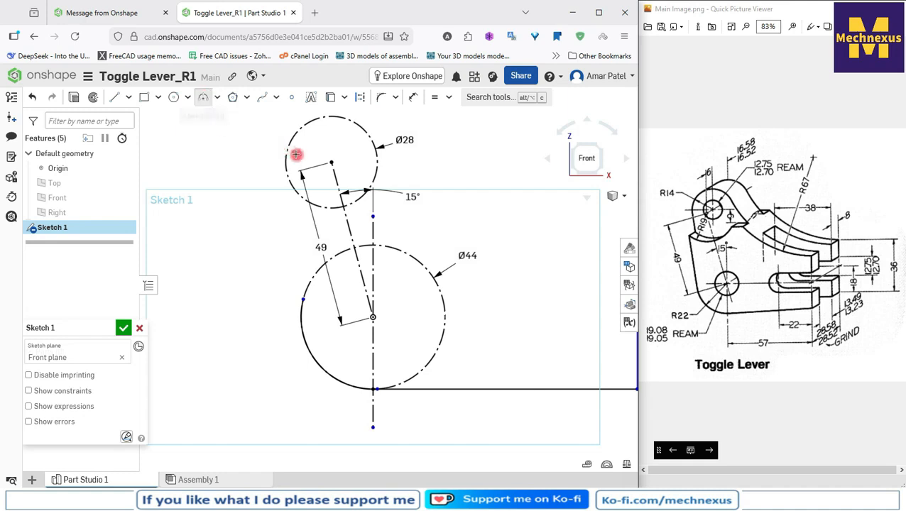
left_click(292, 162)
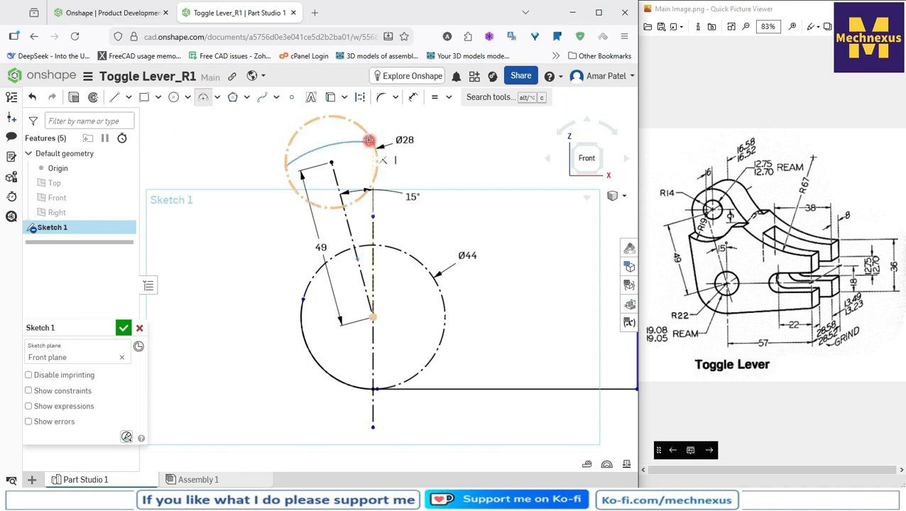
left_click(367, 134)
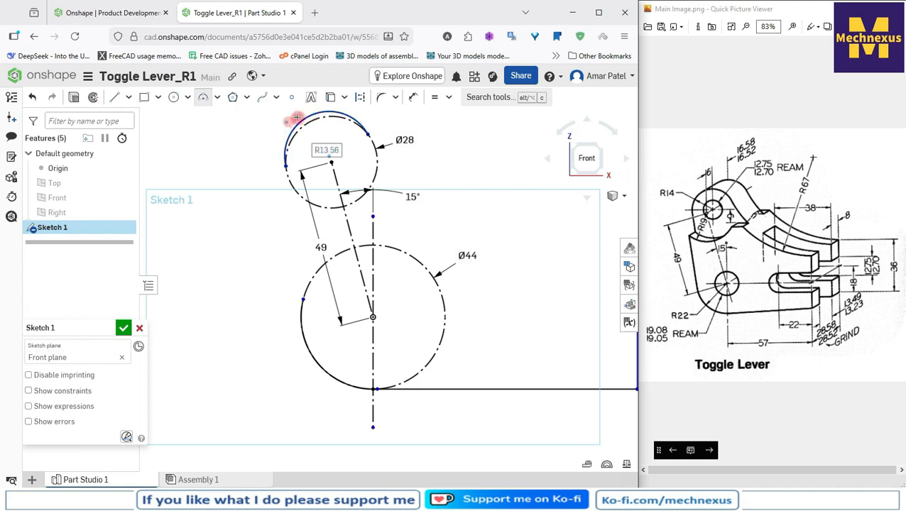
right_click(236, 140)
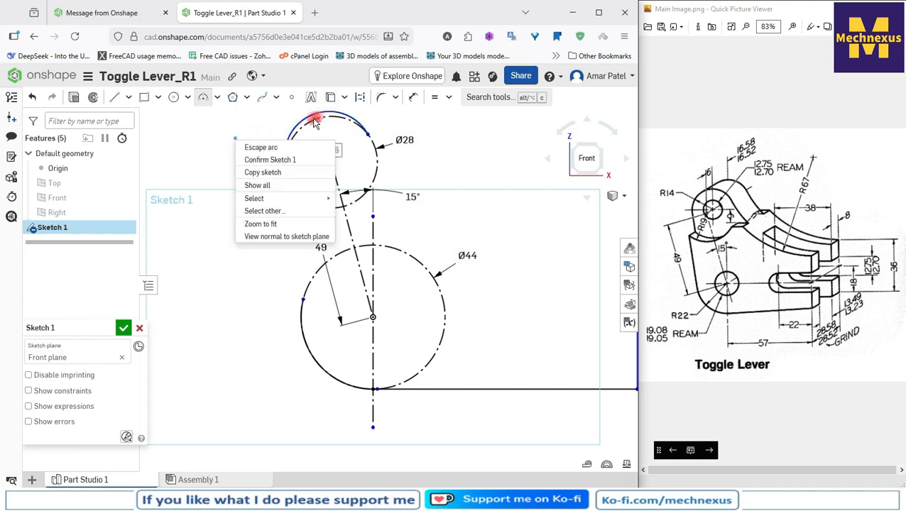
key("Escape")
scroll(307, 186, "down", 3)
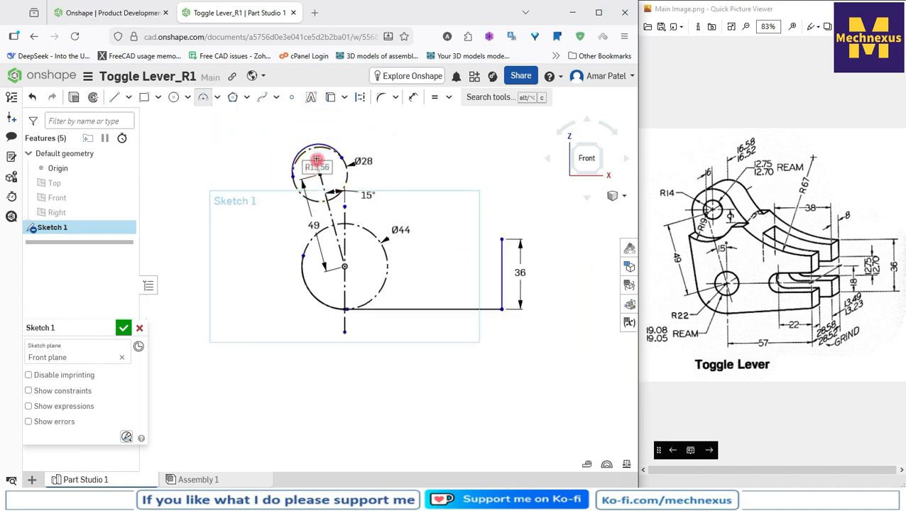
scroll(316, 160, "up", 3)
right_click(261, 127)
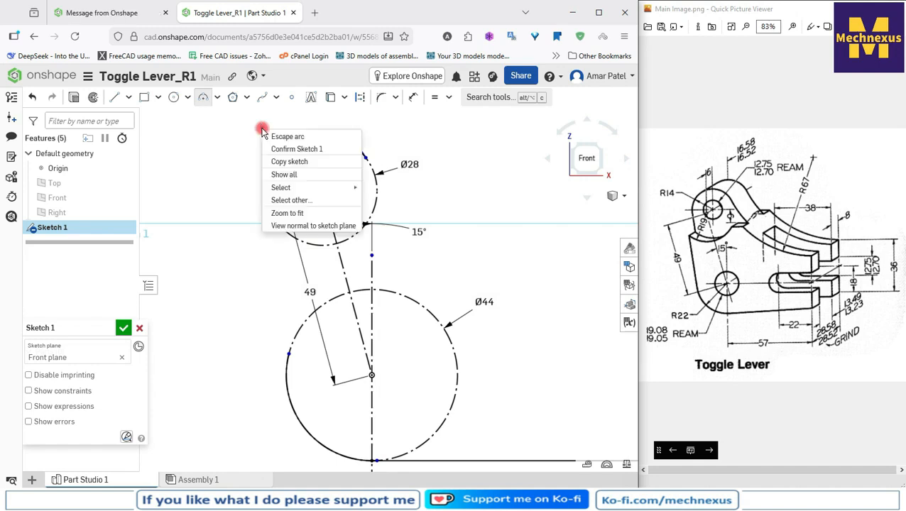
left_click(277, 136)
Apply an Equal constraint between the upper arc and the 28 mm construction circle.
left_click(321, 140)
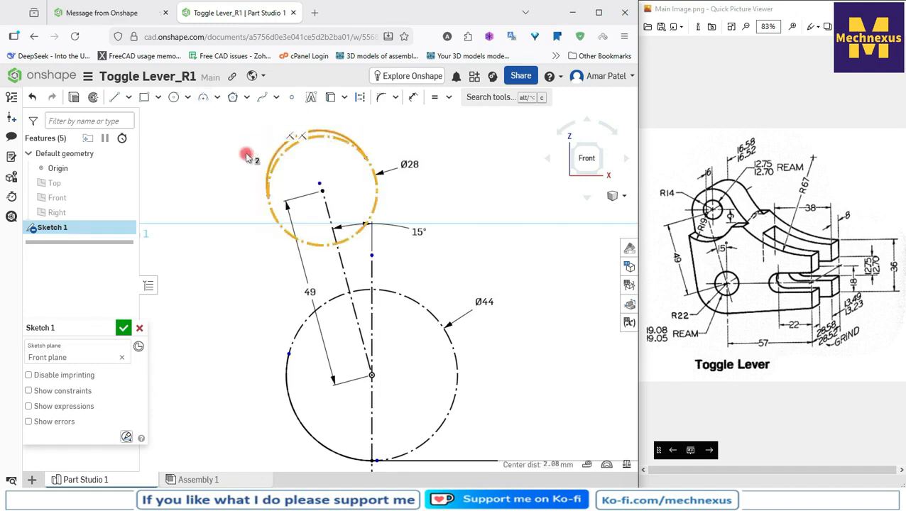
left_click(451, 101)
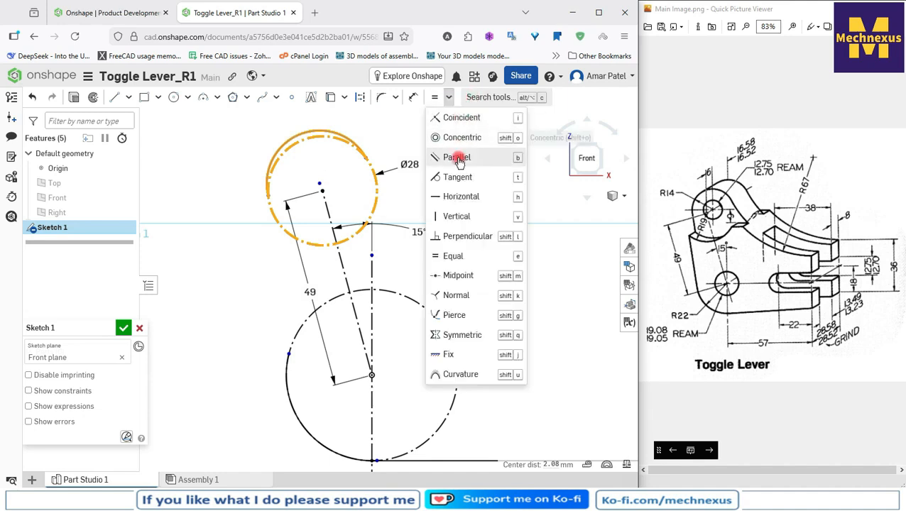
left_click(453, 255)
left_click(370, 193)
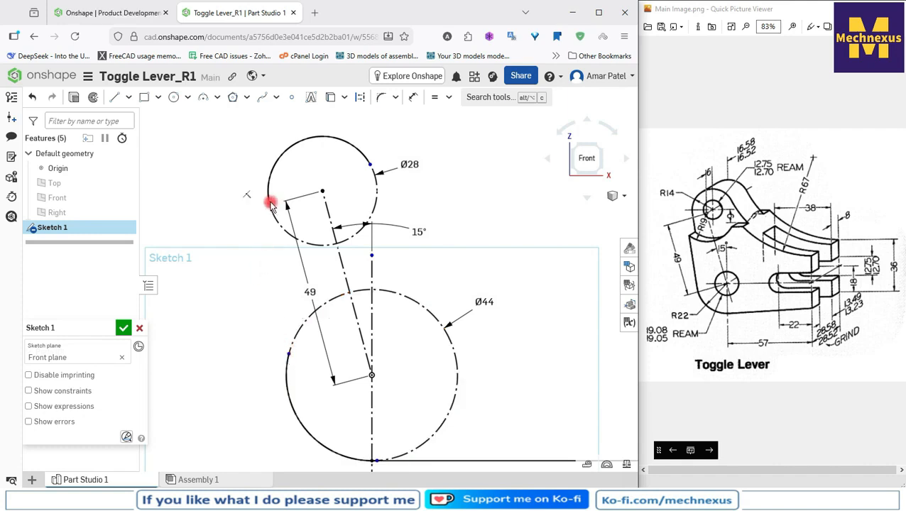
Sketch a line about 39 mm long joining the left ends of the upper and lower arcs.
left_click(114, 96)
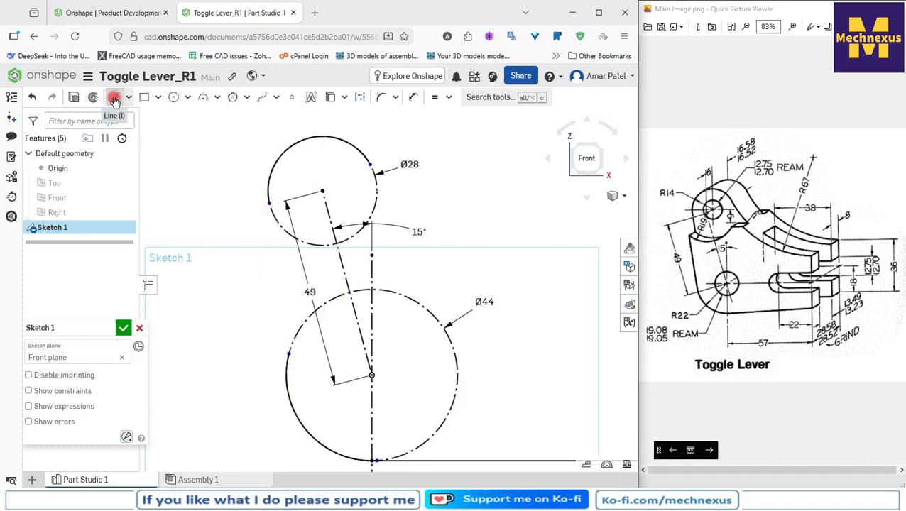
left_click(268, 202)
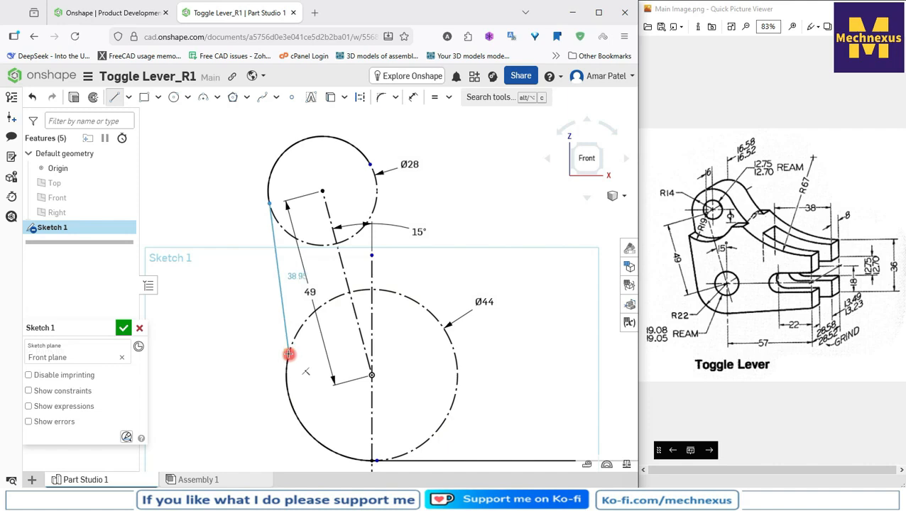
left_click(288, 353)
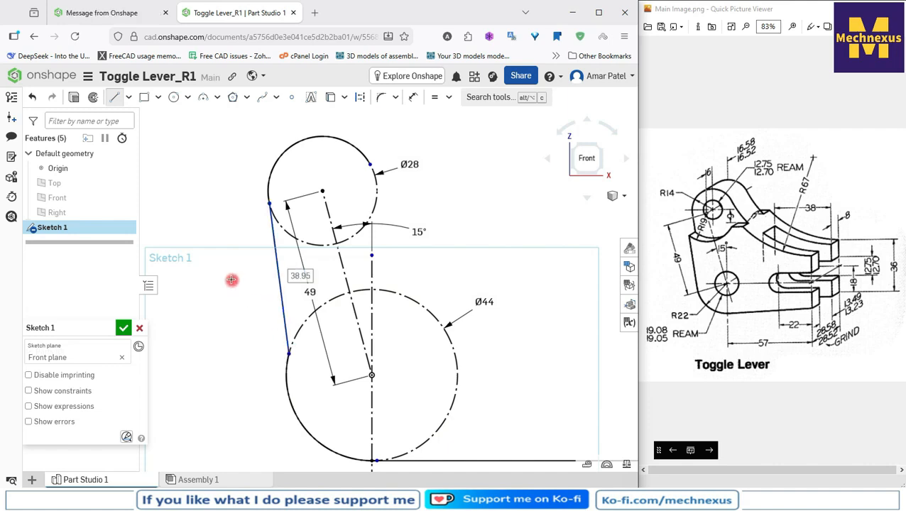
right_click(229, 195)
left_click(255, 203)
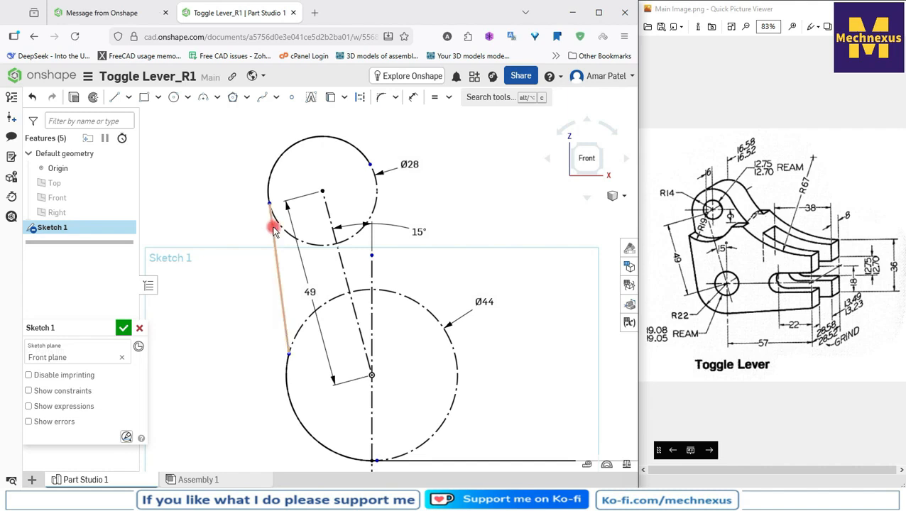
left_click(268, 213)
left_click(270, 181)
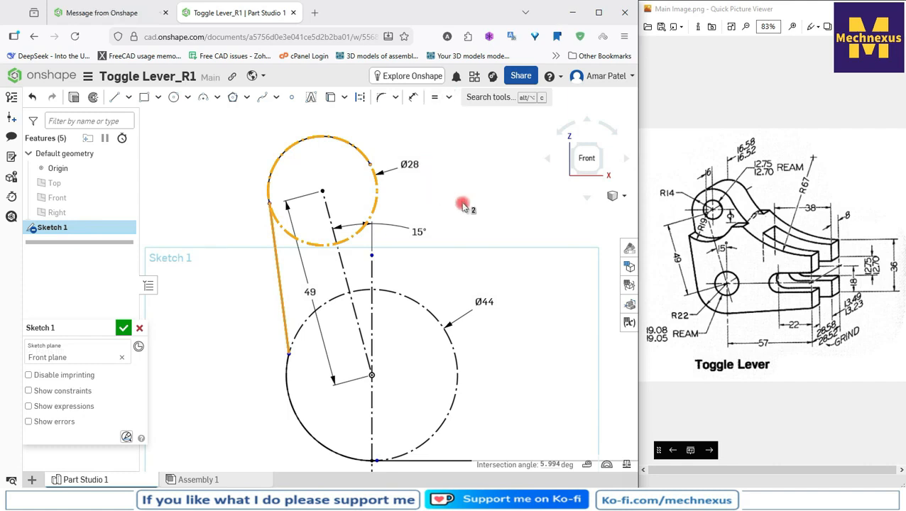
key("Escape")
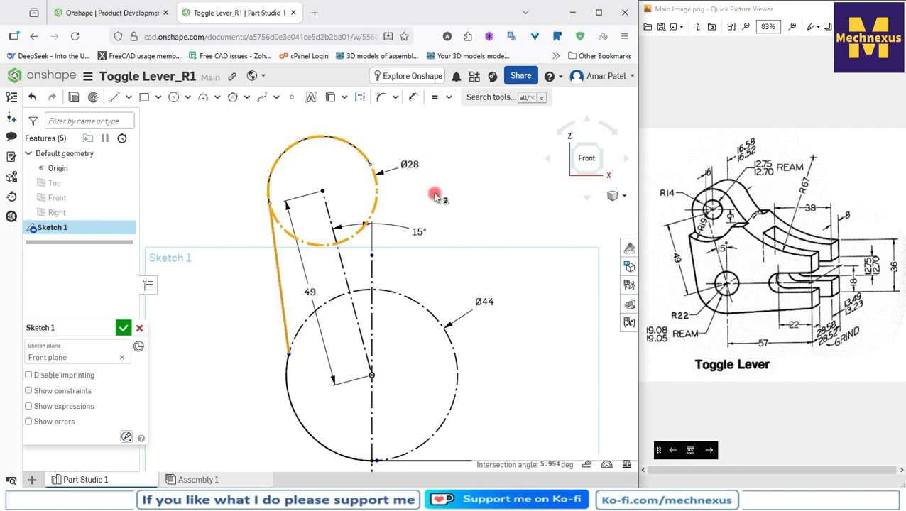
right_click(435, 196)
key("Escape")
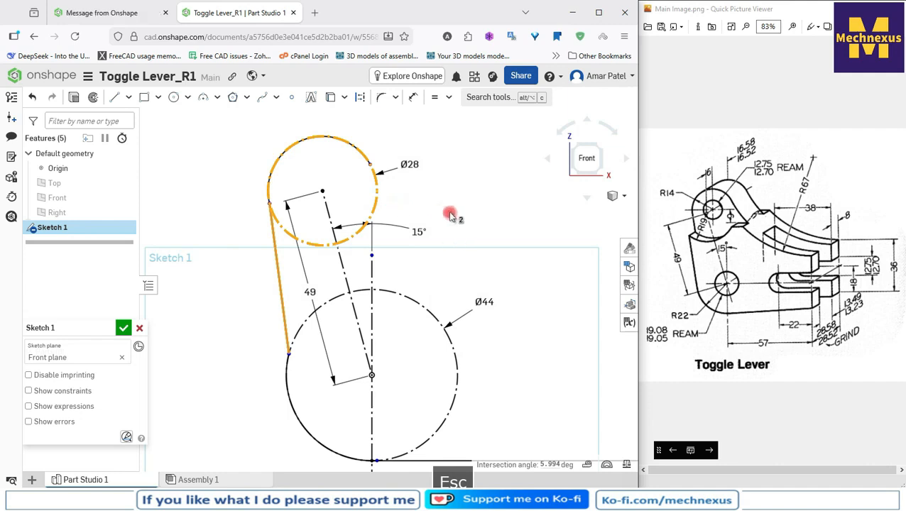
left_click(282, 306)
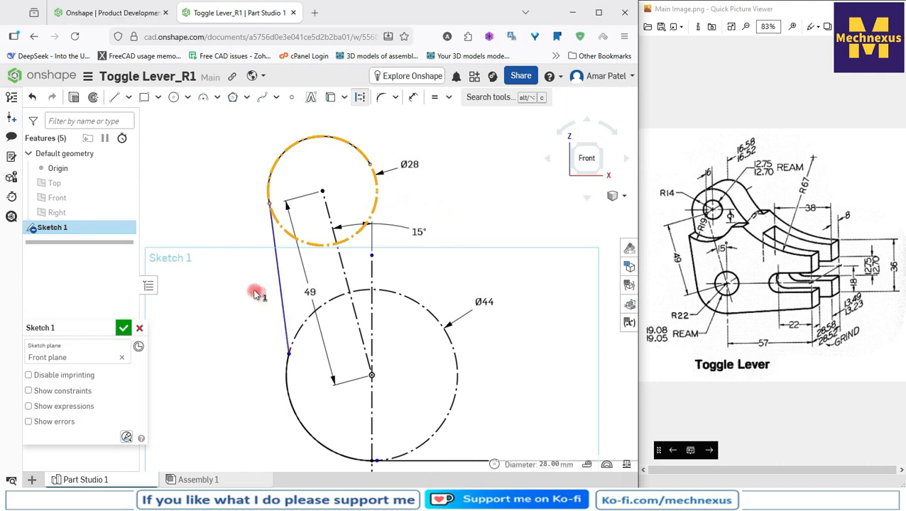
left_click(245, 268)
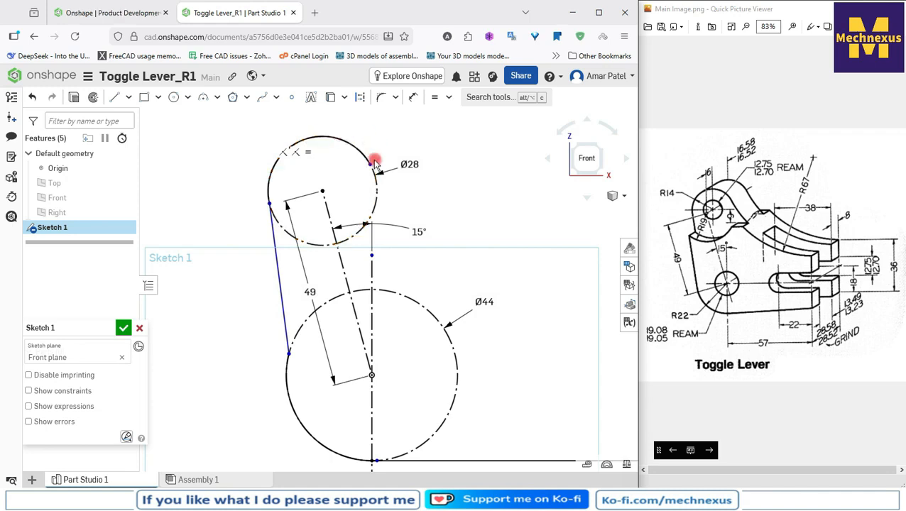
left_click(294, 153)
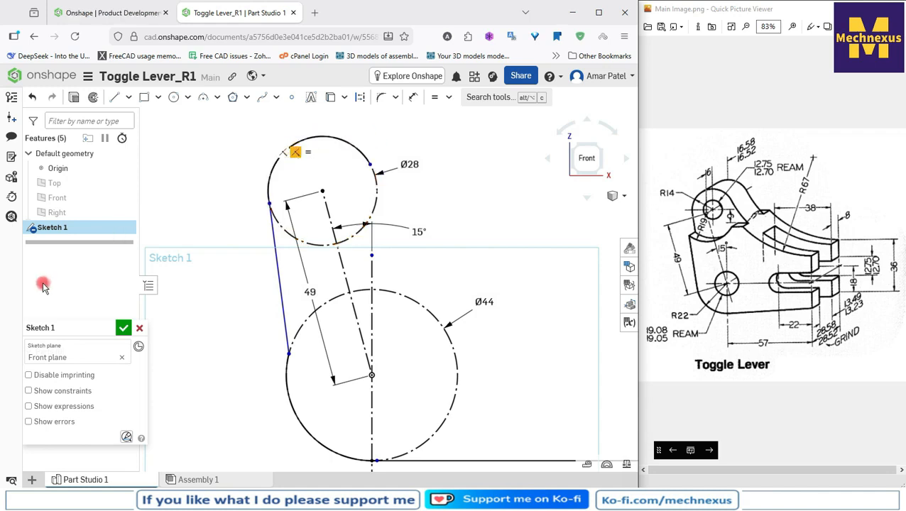
key("Escape")
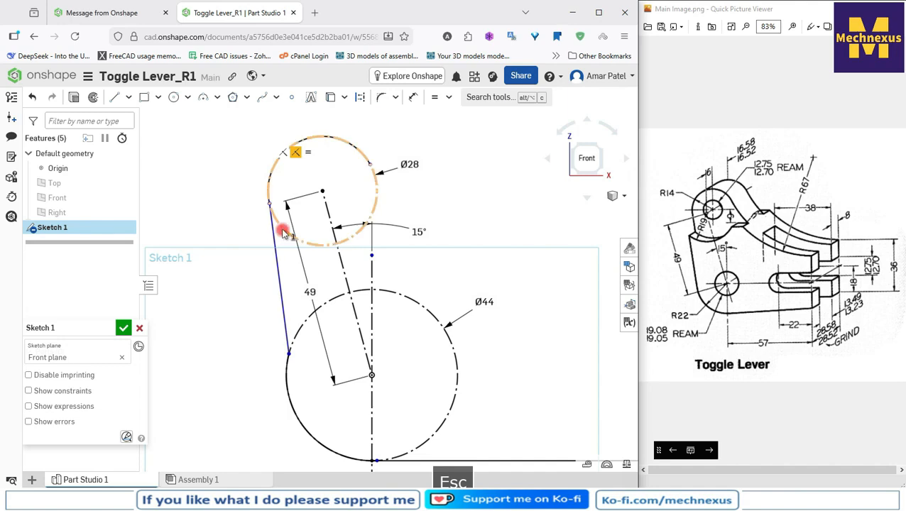
Apply Tangent constraints between the left connecting line and both the 28 mm and 44 mm construction circles.
left_click(277, 238)
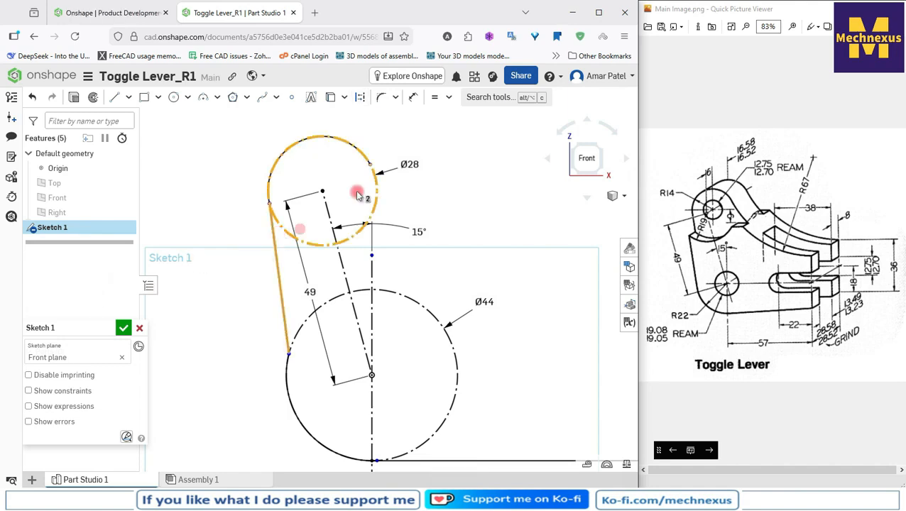
left_click(449, 98)
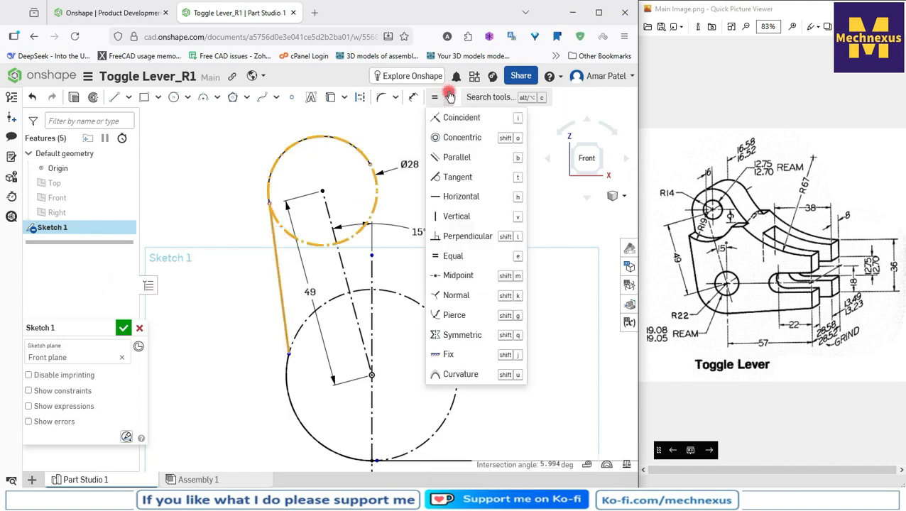
left_click(460, 179)
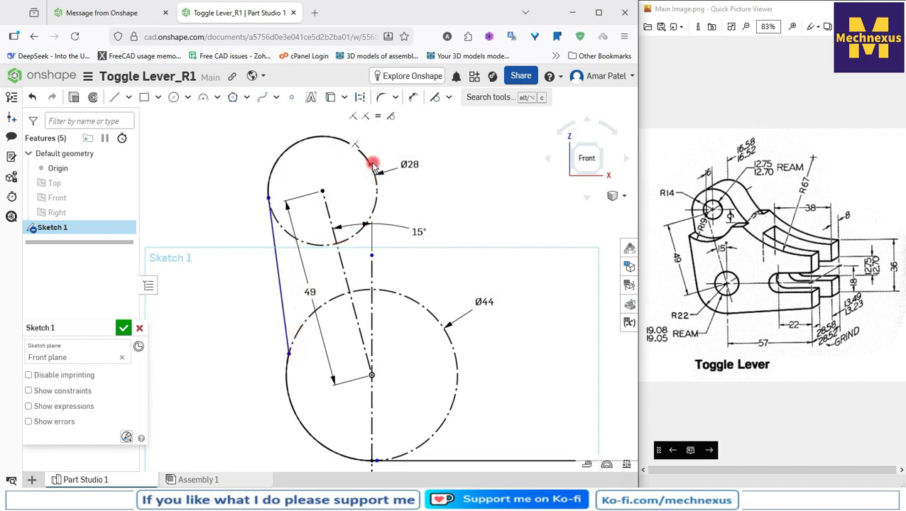
left_click(298, 328)
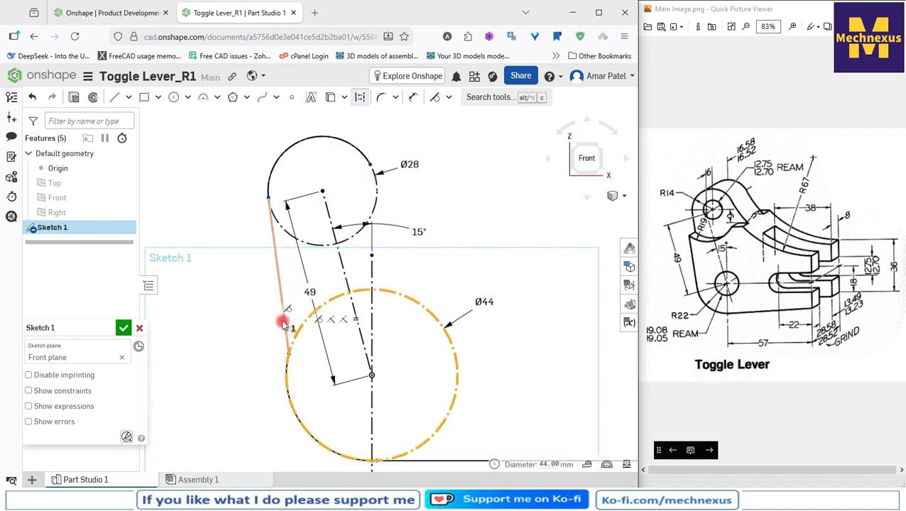
left_click(284, 321)
left_click(450, 98)
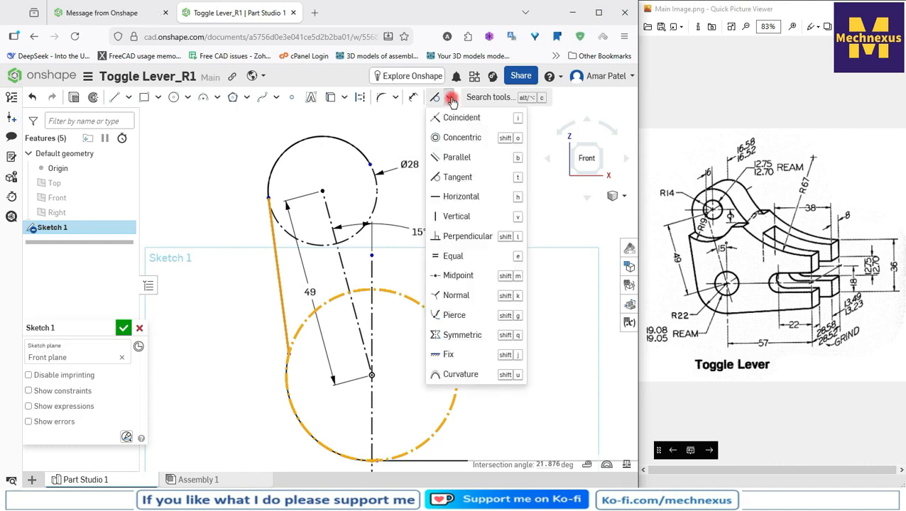
left_click(455, 178)
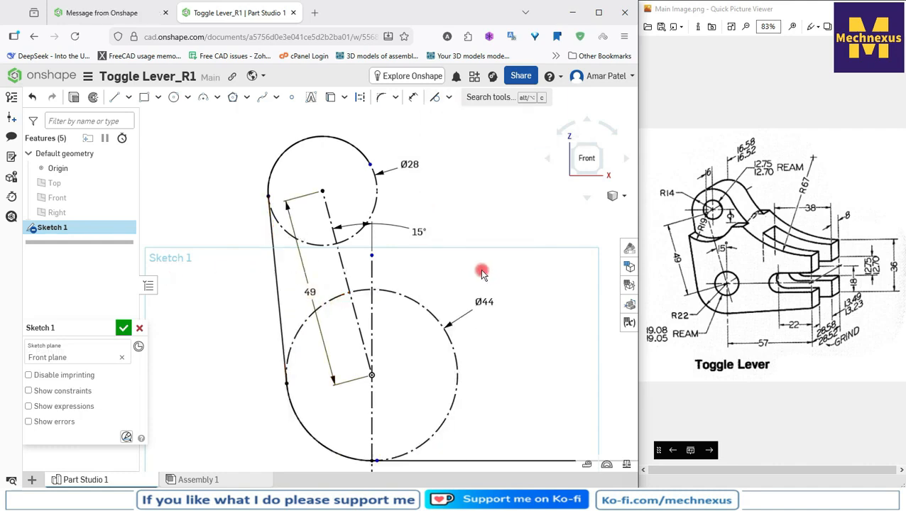
Sketch an inward-curving three-point arc of about 82 mm radius from the upper arc's right end to the top of the 36 mm vertical line.
scroll(356, 260, "down", 1)
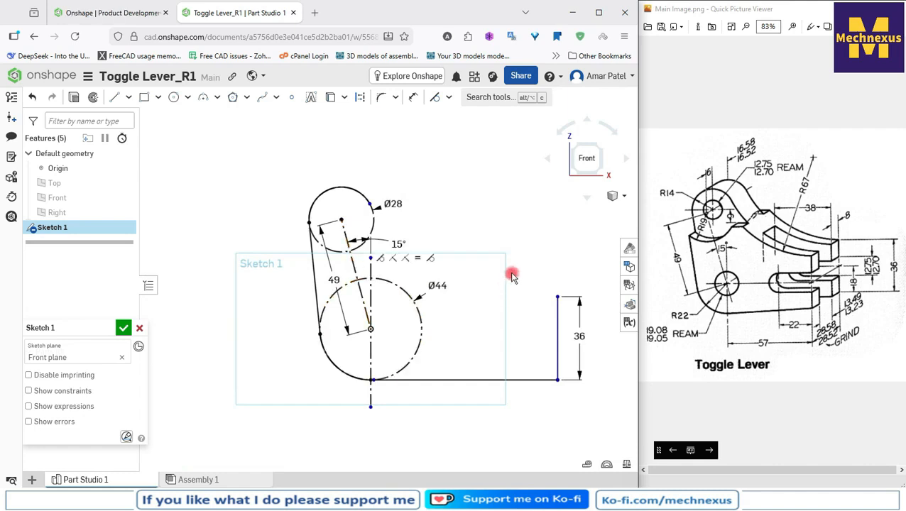
scroll(513, 275, "down", 1)
scroll(514, 276, "up", 1)
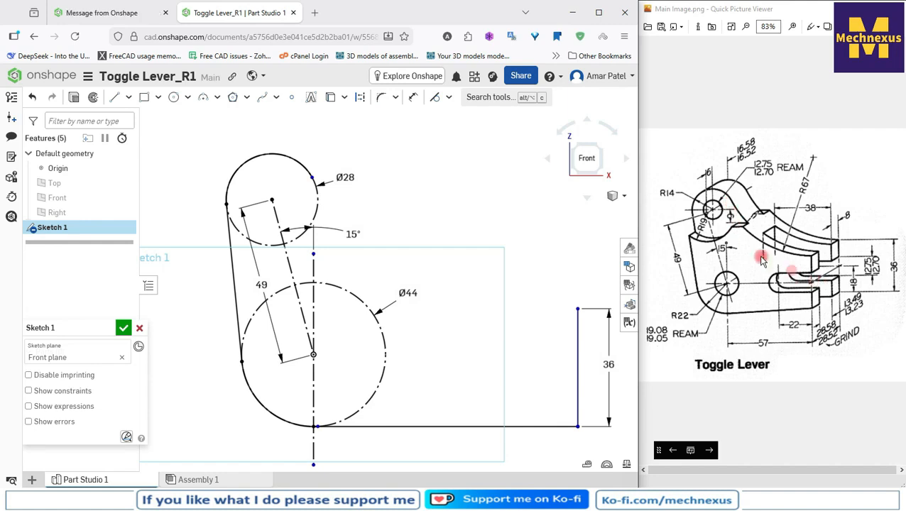
left_click(578, 311)
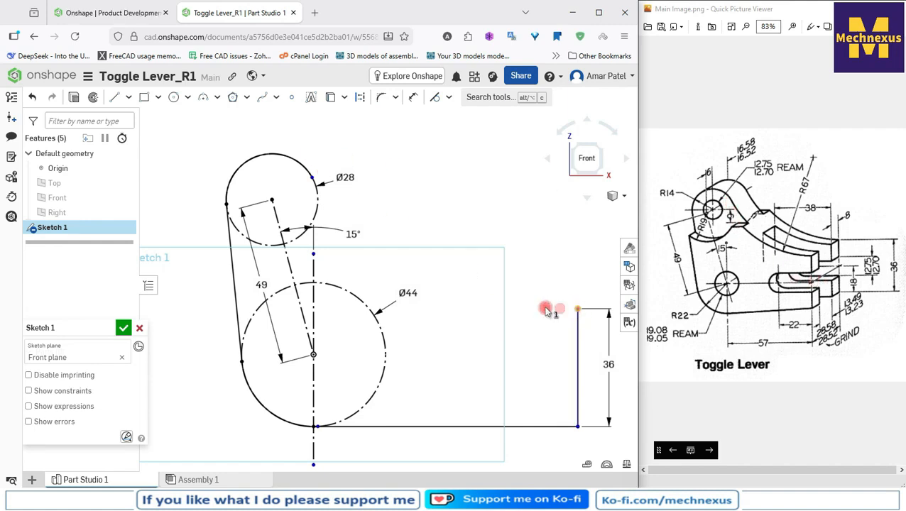
left_click(464, 232)
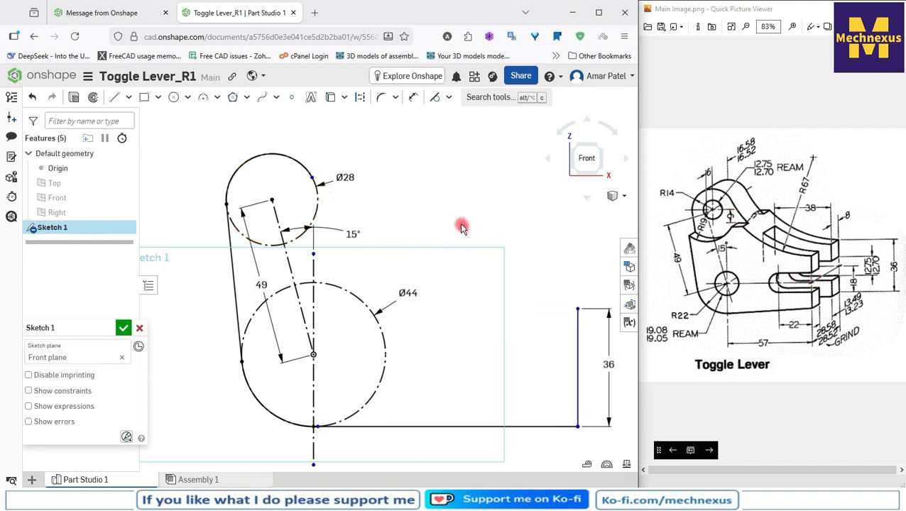
left_click(205, 98)
left_click(311, 177)
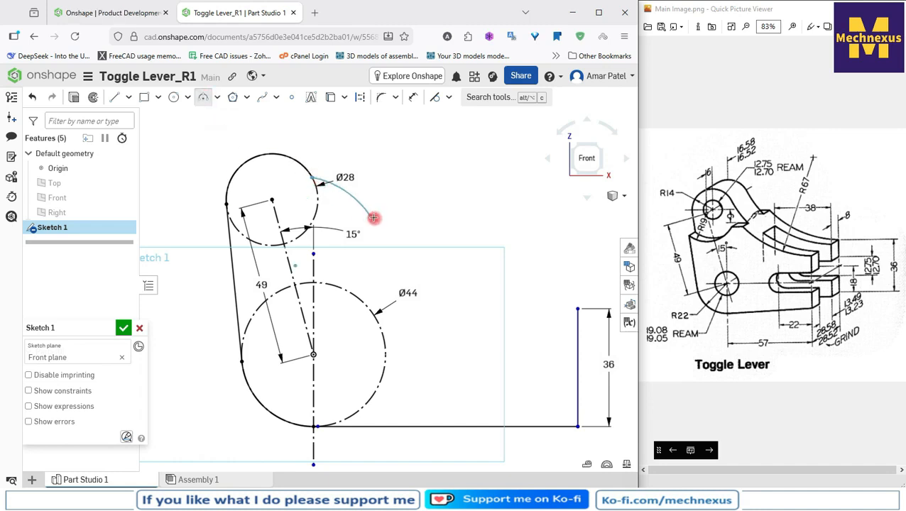
left_click(577, 310)
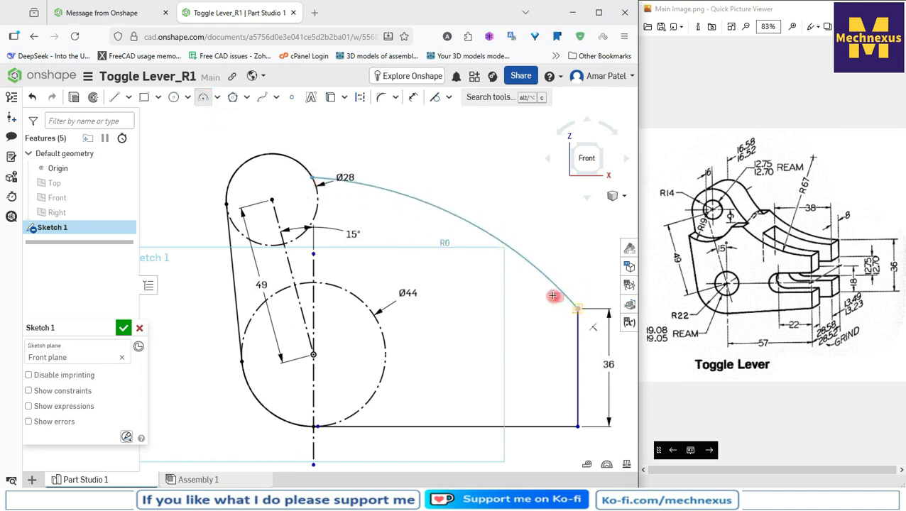
left_click(463, 298)
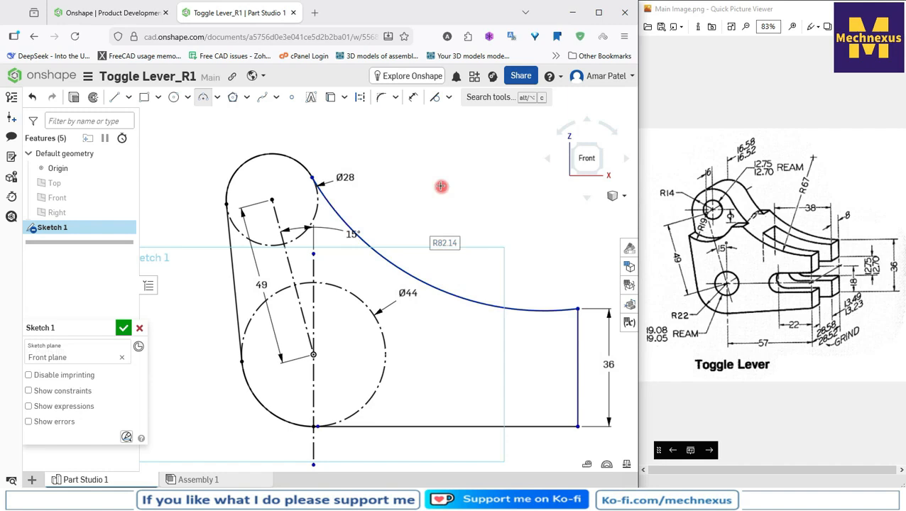
right_click(440, 186)
left_click(459, 196)
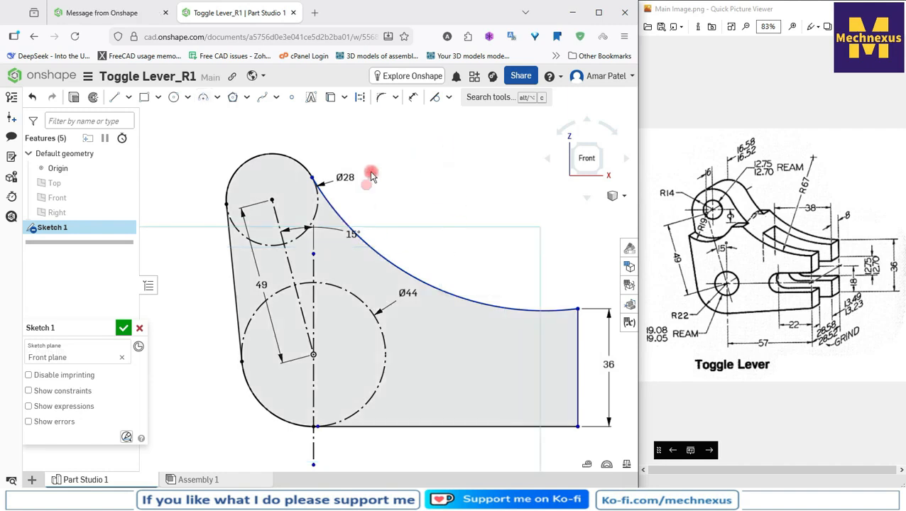
Apply a Tangent constraint between the large concave arc and the arc around the 28 mm construction circle.
left_click(333, 211)
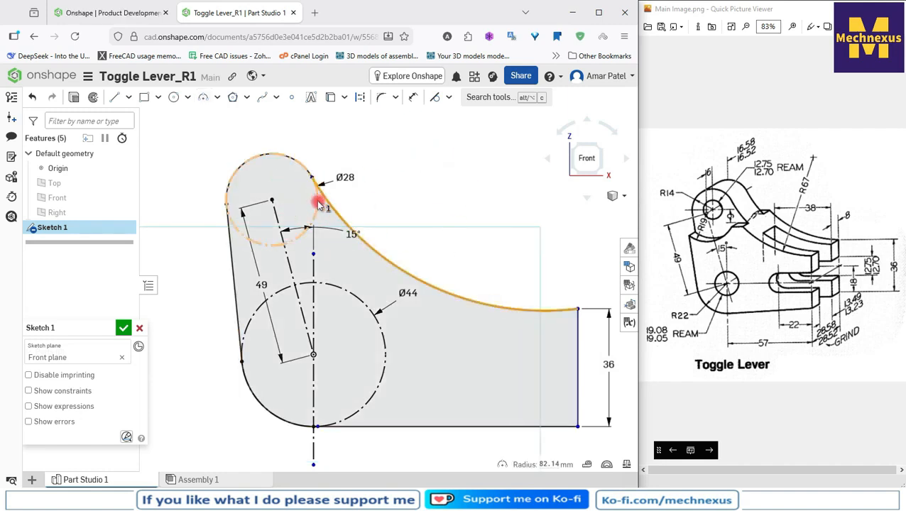
left_click(302, 164)
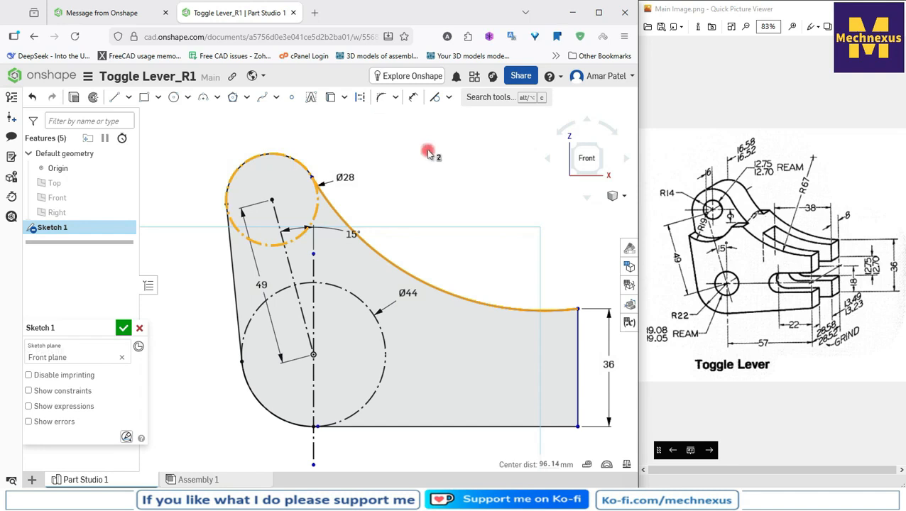
left_click(436, 99)
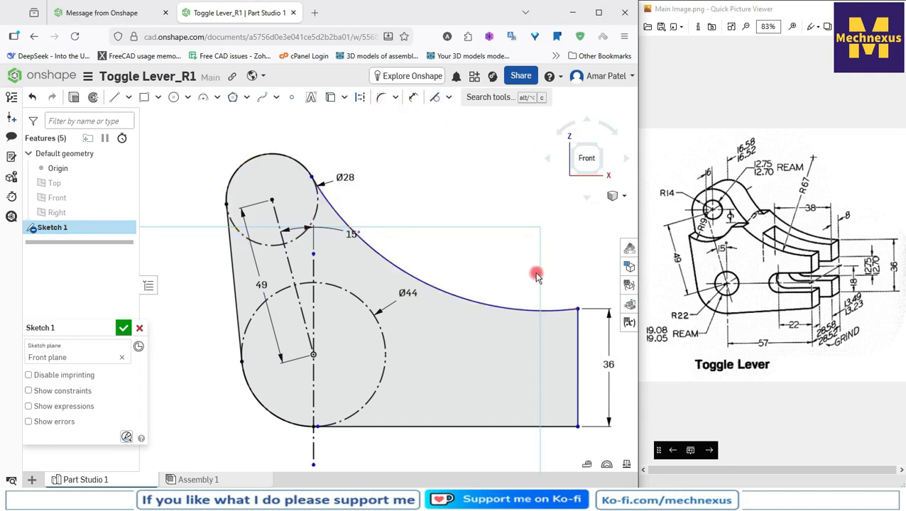
Dimension the large concave arc with a radius of 60.9 mm.
left_click(414, 98)
left_click(386, 256)
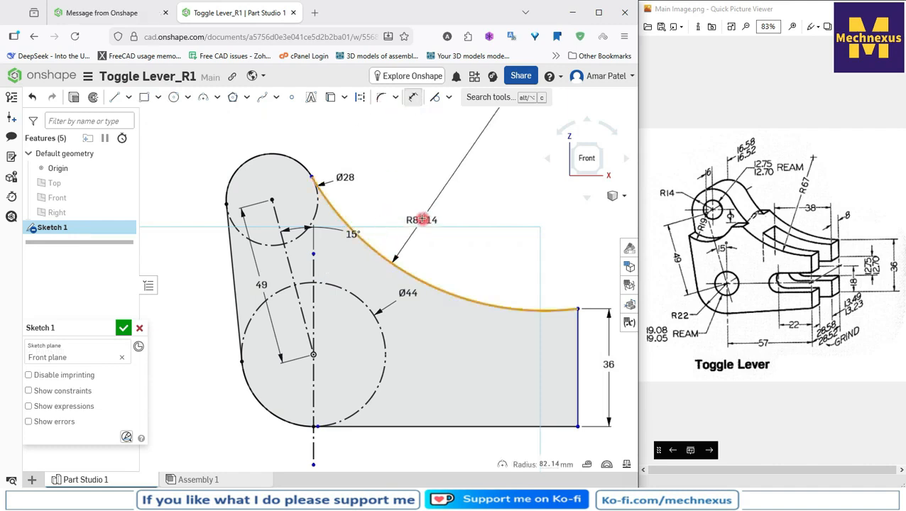
left_click(429, 209)
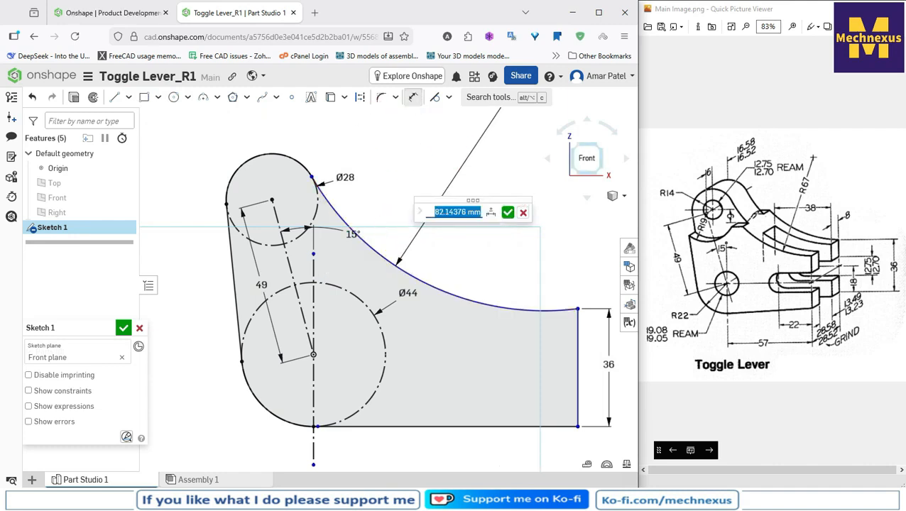
type("60")
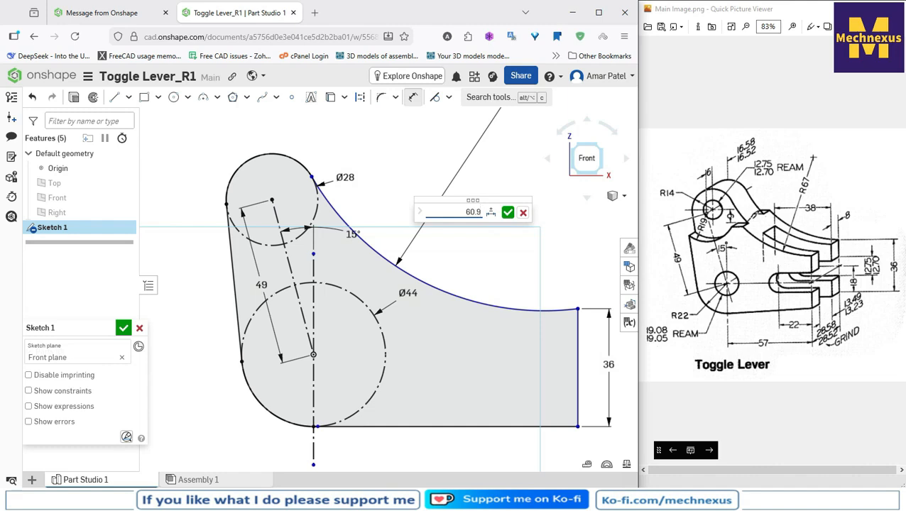
type(".9")
key("Return")
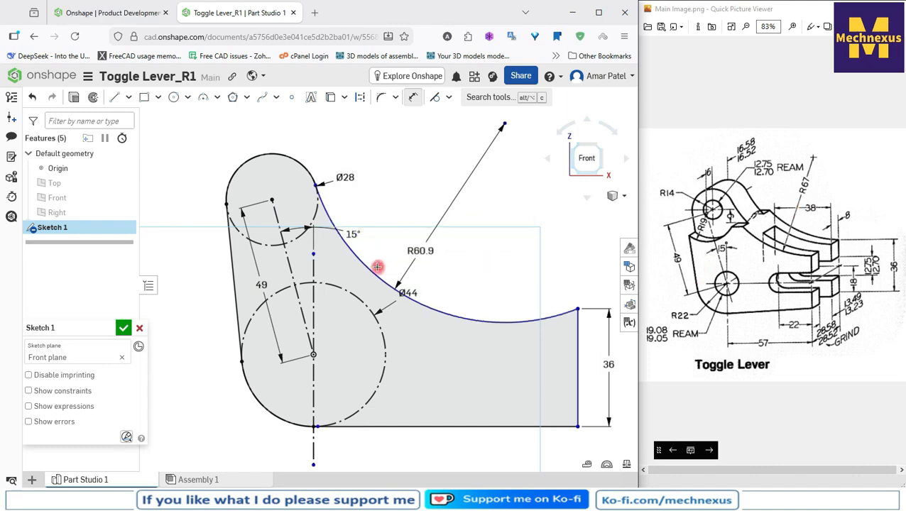
scroll(369, 235, "down", 2)
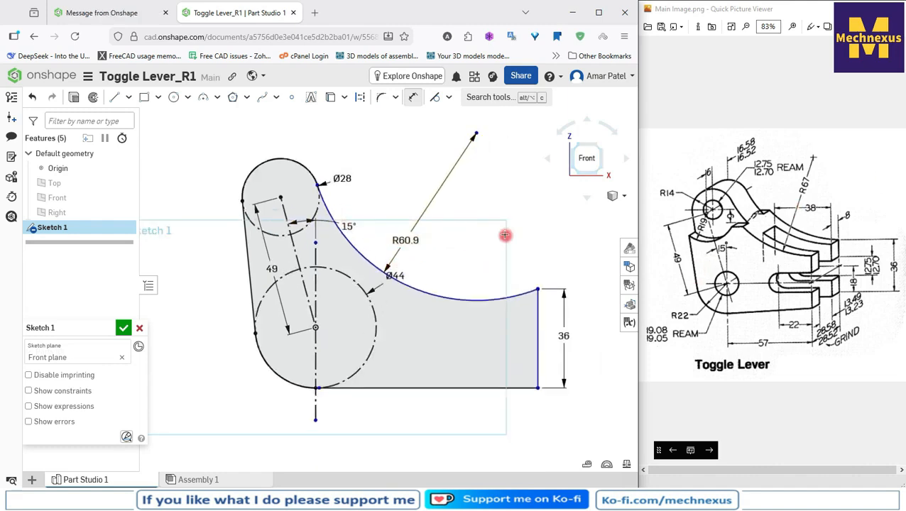
right_click(527, 236)
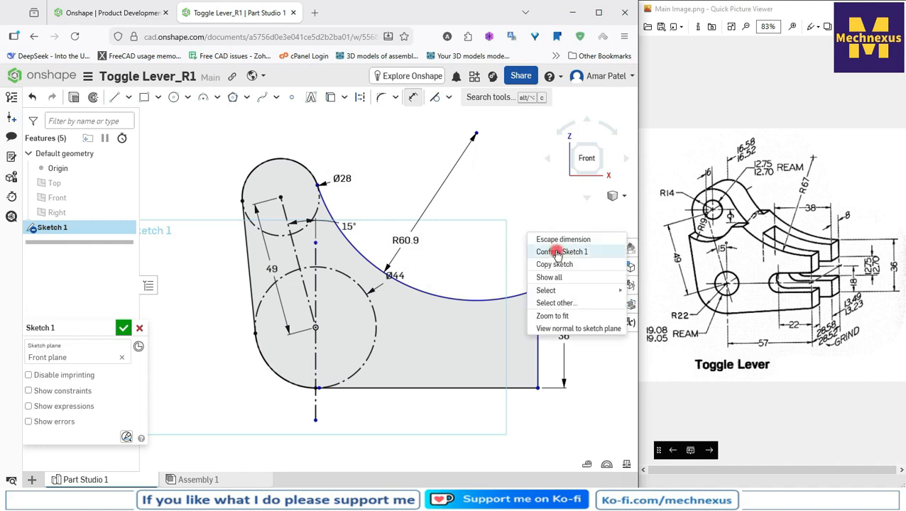
left_click(792, 355)
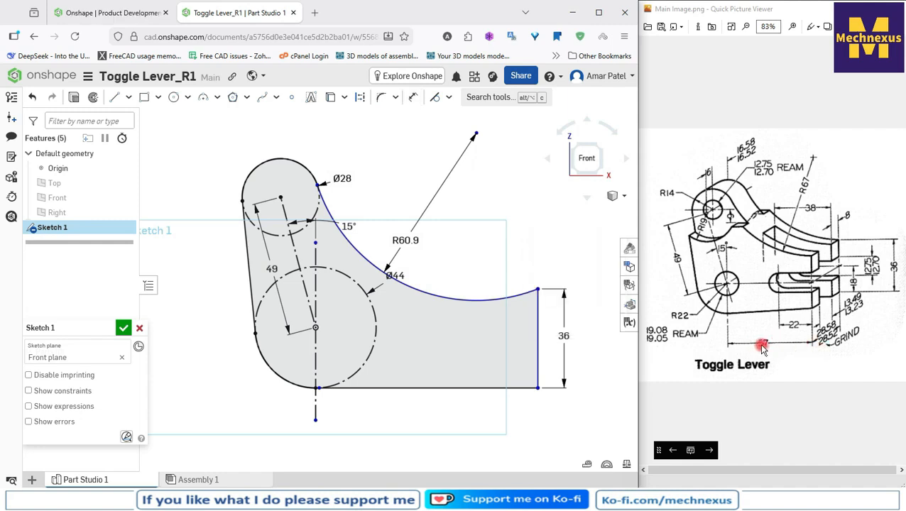
Pull the lower arc's bottom endpoint back along its circle and make it coincident with the vertical construction line.
scroll(309, 393, "up", 5)
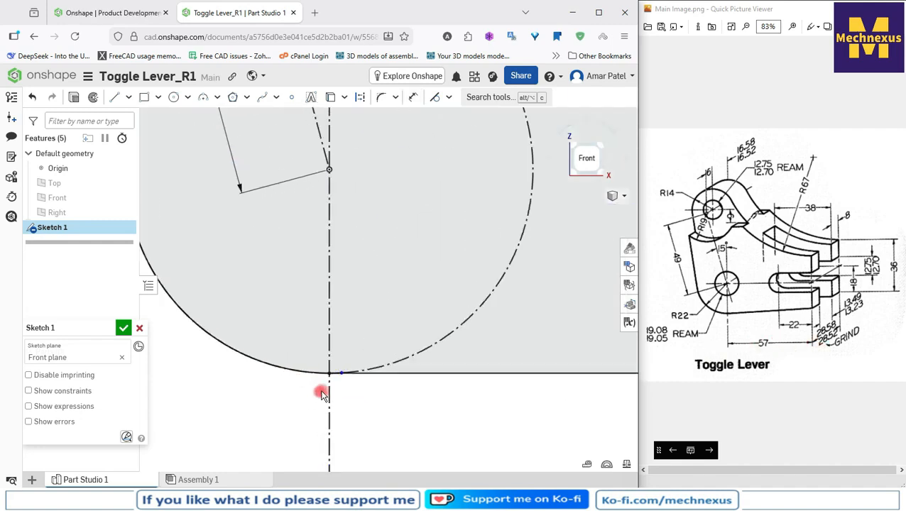
left_click_drag(342, 376, 296, 375)
scroll(295, 397, "up", 2)
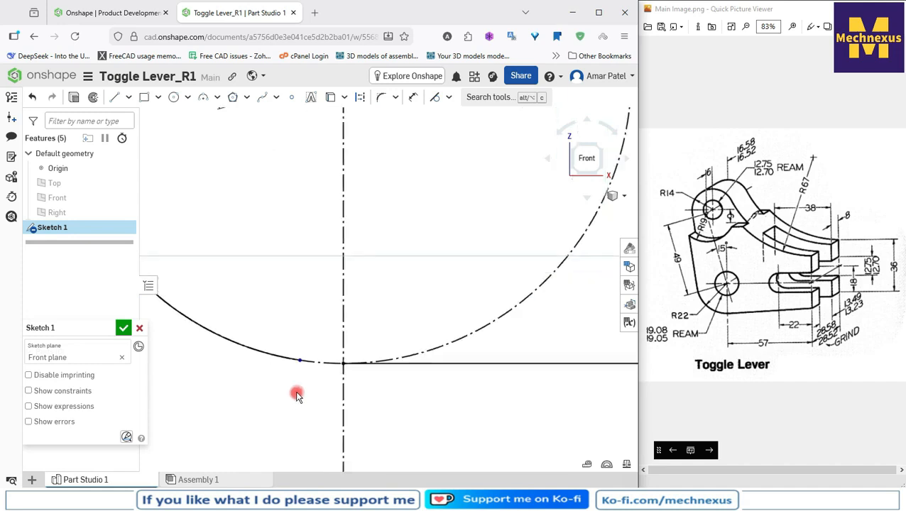
left_click(343, 340)
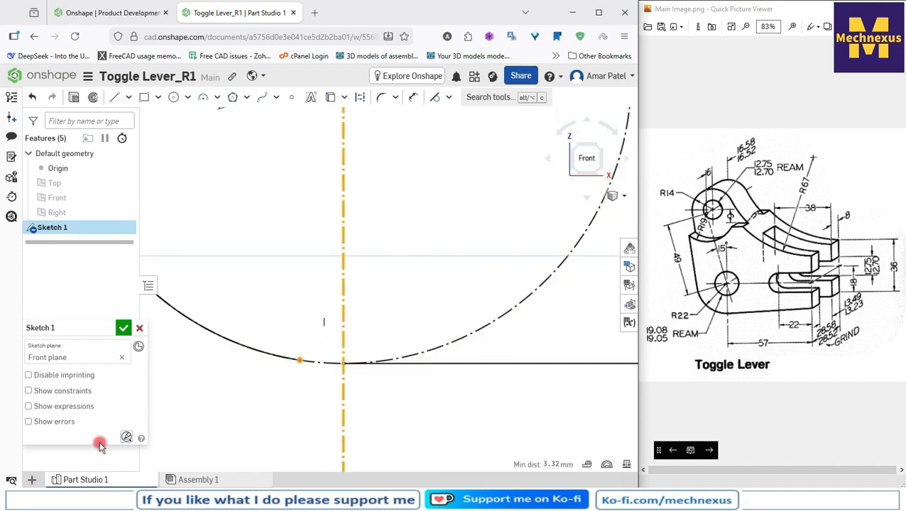
left_click(451, 98)
left_click(453, 116)
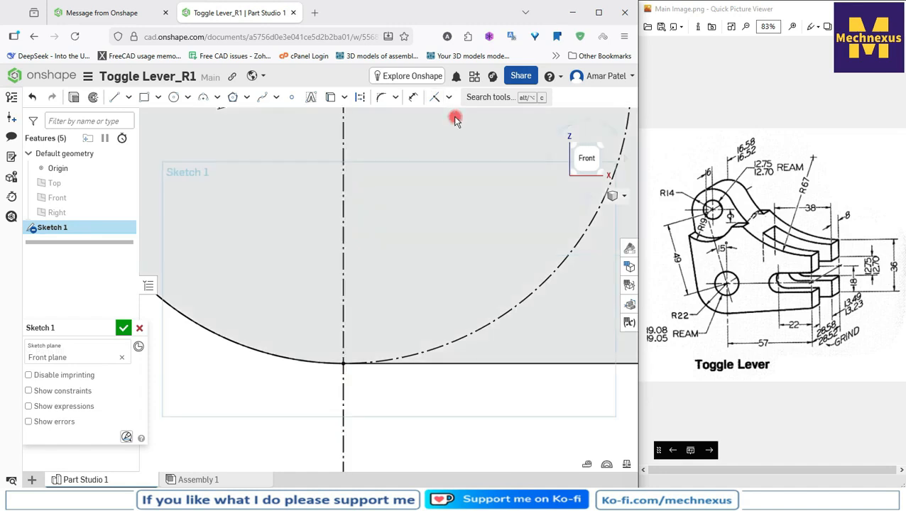
Dimension the profile's horizontal bottom line at 57 mm.
scroll(279, 235, "down", 6)
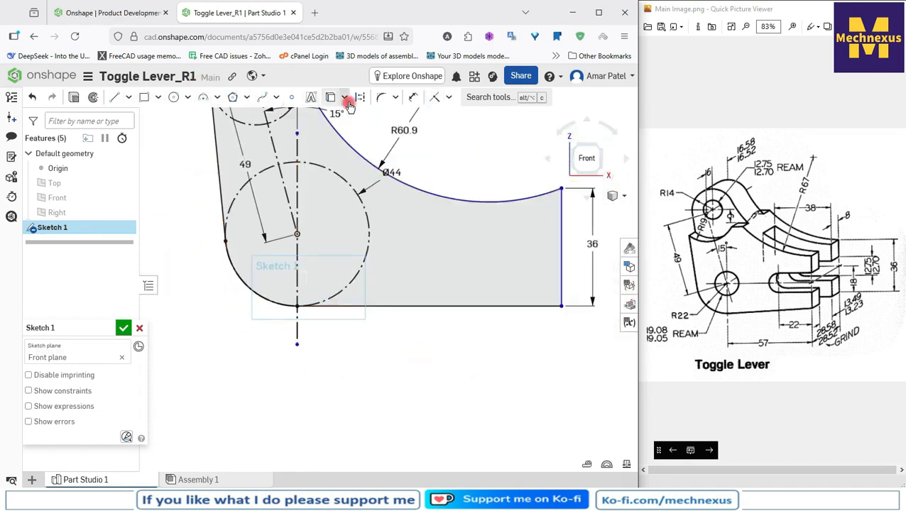
left_click(412, 96)
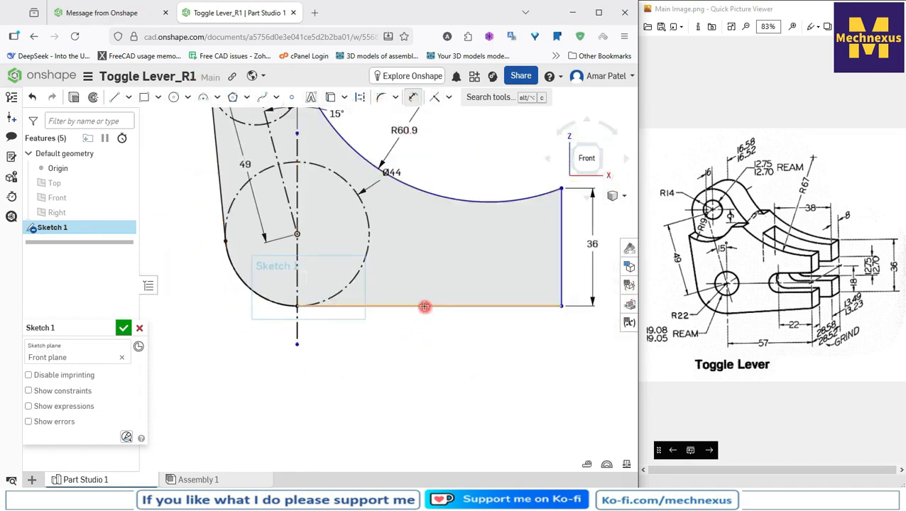
left_click(423, 308)
left_click(424, 356)
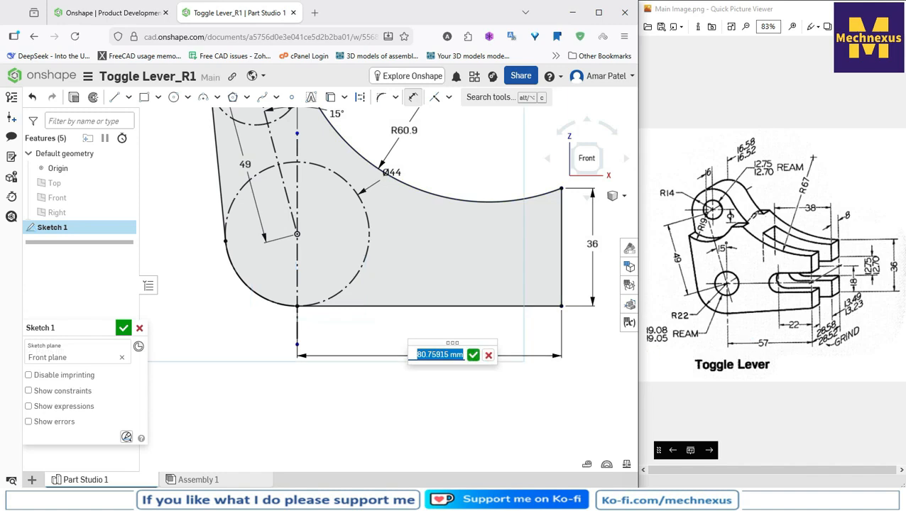
type("57")
key("Return")
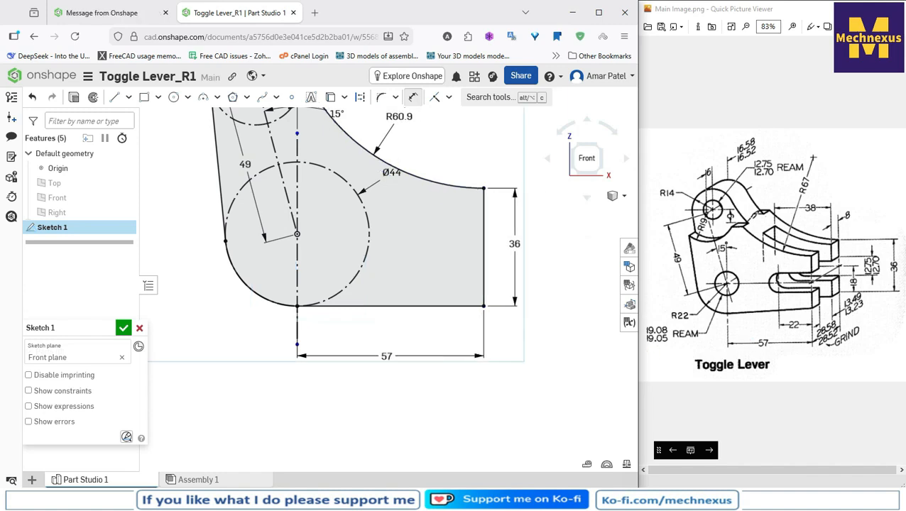
Accept the completed lever profile sketch.
scroll(472, 240, "down", 3)
scroll(405, 152, "up", 3)
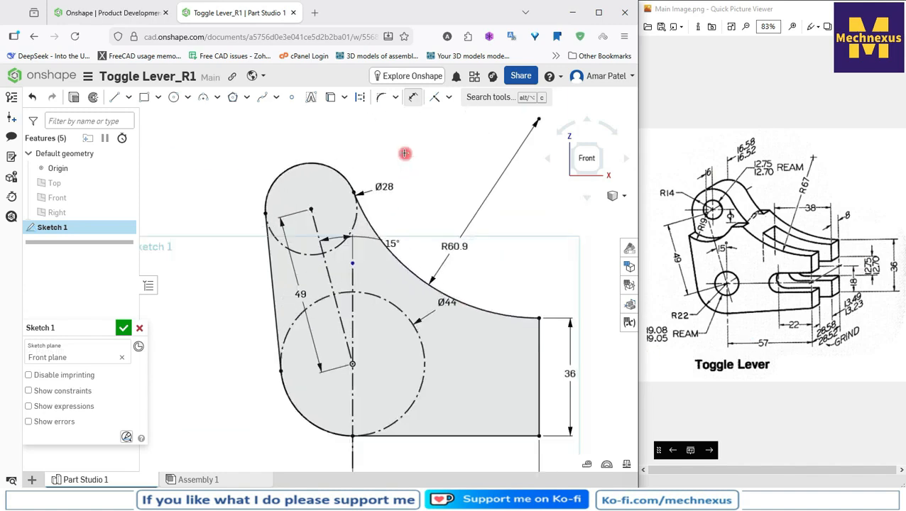
scroll(362, 164, "down", 1)
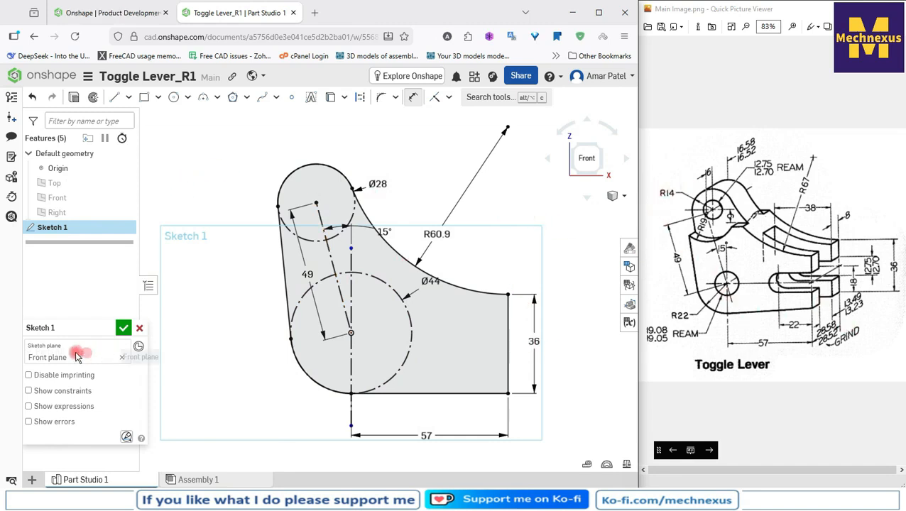
left_click(122, 328)
scroll(387, 231, "down", 1)
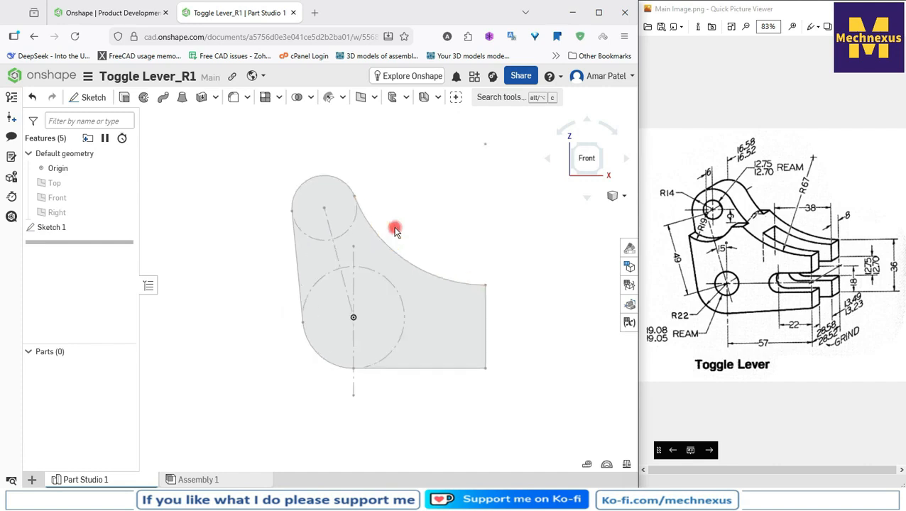
Extrude the lever profile as a new solid, 28.58 mm deep and symmetric about the sketch plane.
right_click_drag(462, 231, 205, 342)
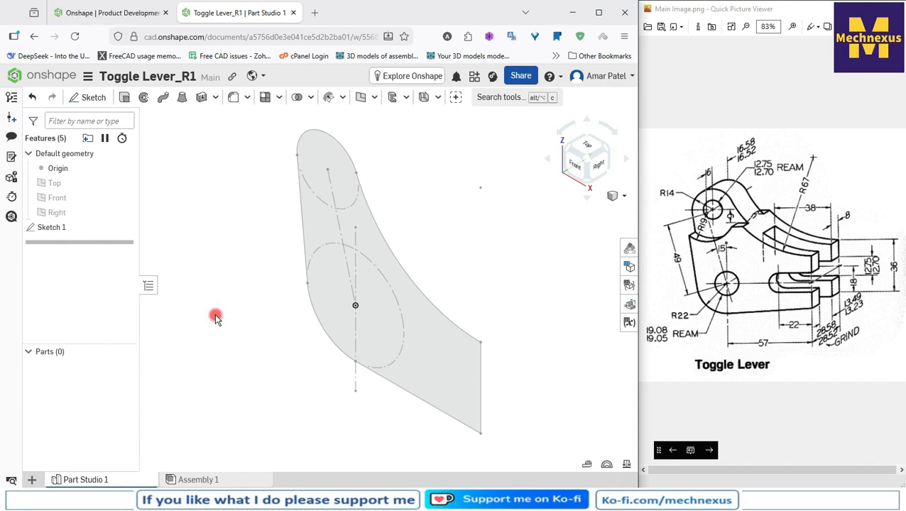
mouse_move(216, 318)
right_mouse_down()
mouse_move(255, 301)
mouse_move(221, 321)
right_mouse_up()
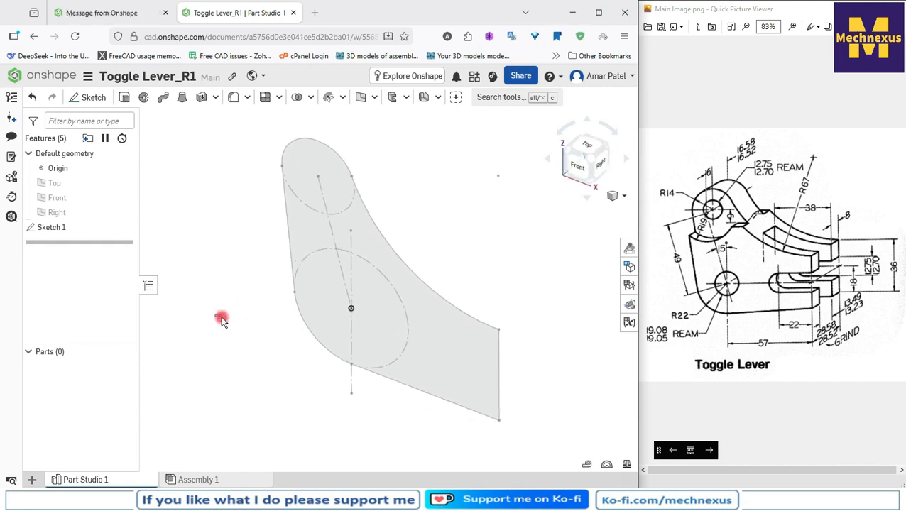
left_click(54, 228)
left_click(124, 99)
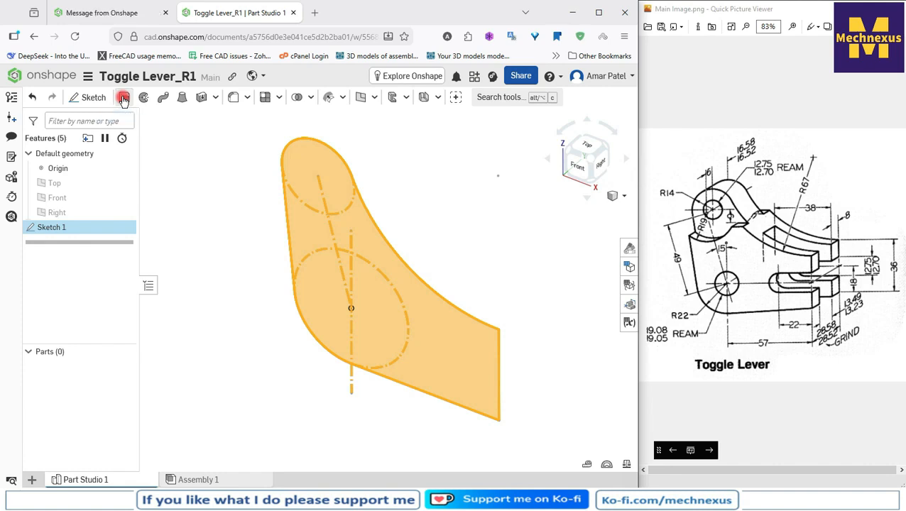
left_click(224, 259)
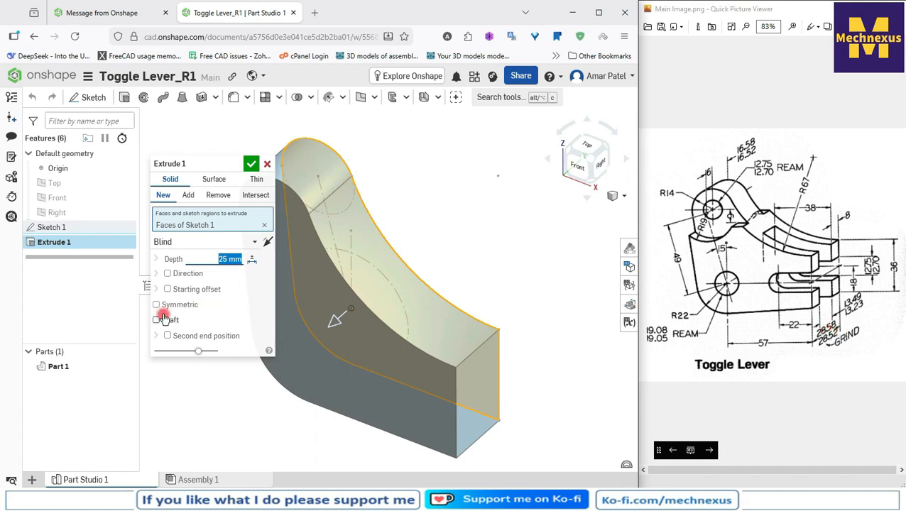
type("28.5")
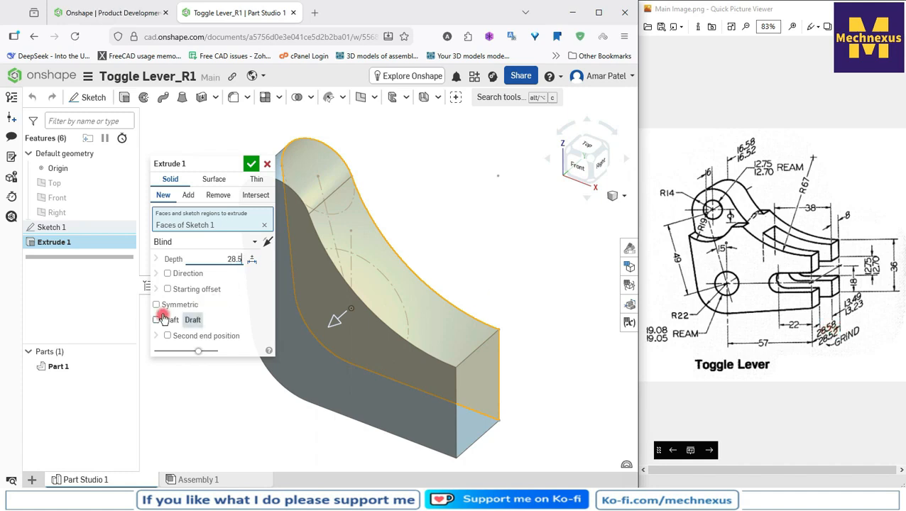
type("8")
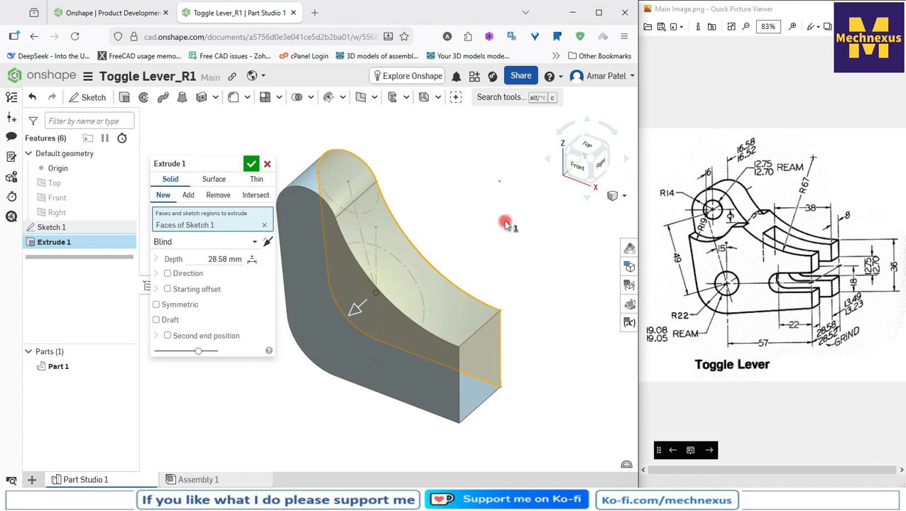
left_click(157, 305)
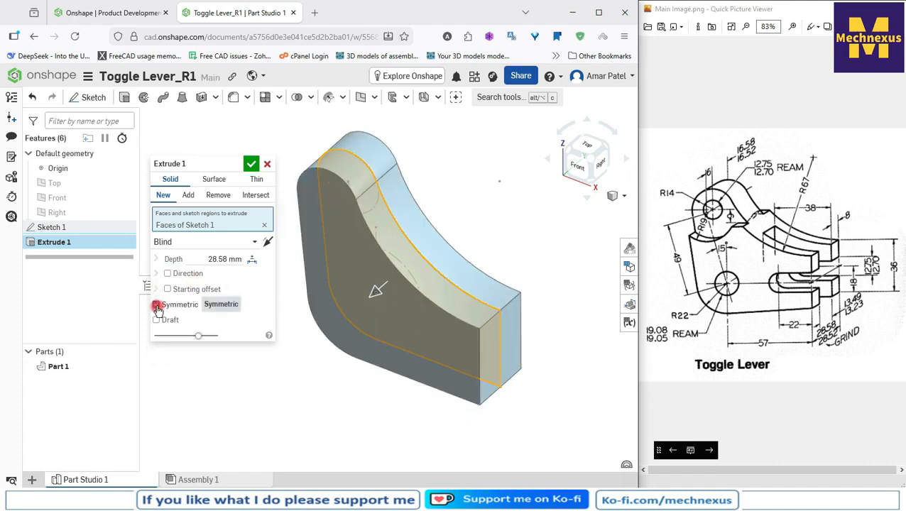
left_click(253, 165)
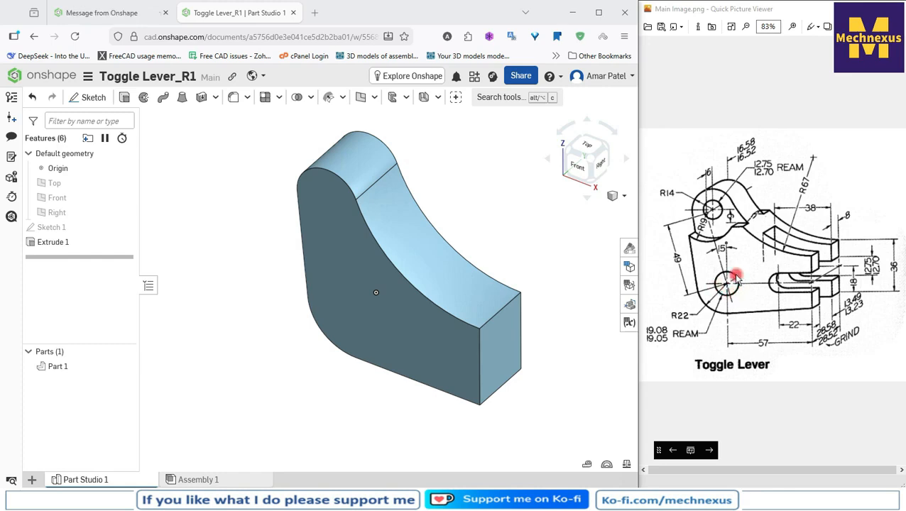
Start a sketch on the lever's front face and project the rounded lower corner edge into it.
left_click(372, 314)
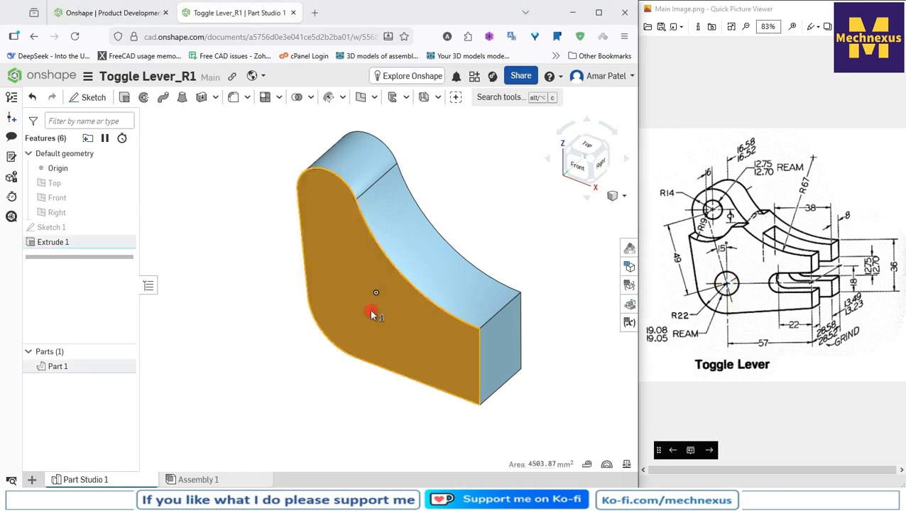
left_click(89, 97)
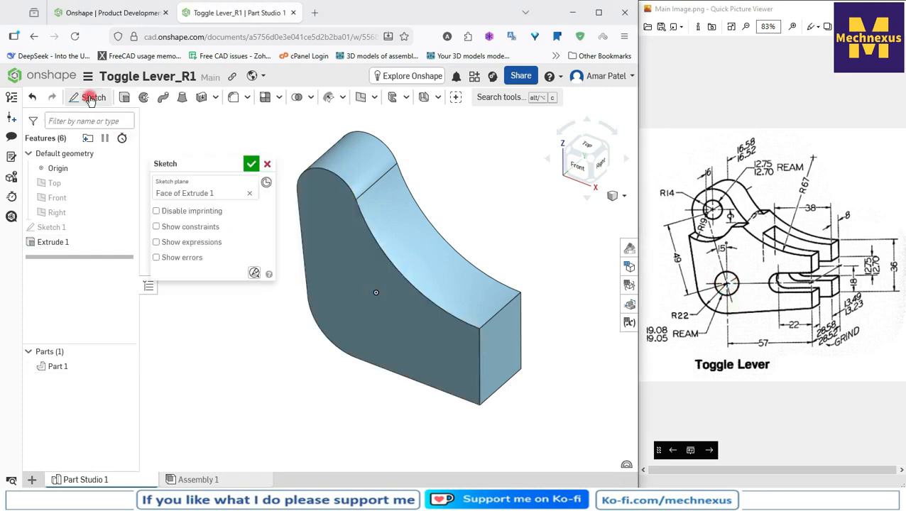
left_click(581, 172)
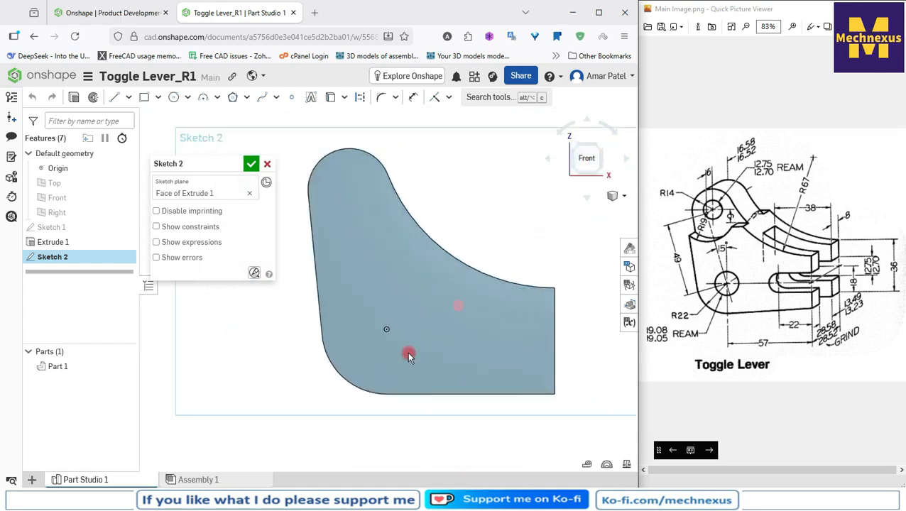
left_click(349, 388)
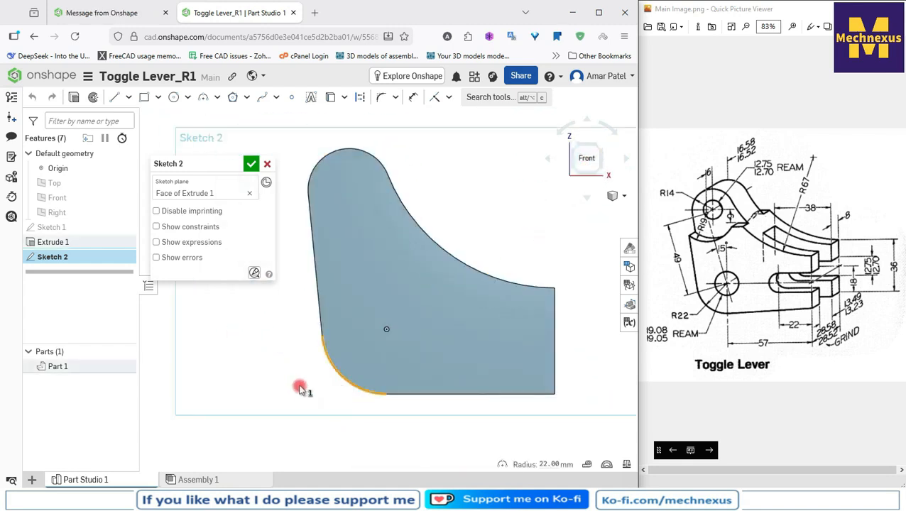
left_click(331, 98)
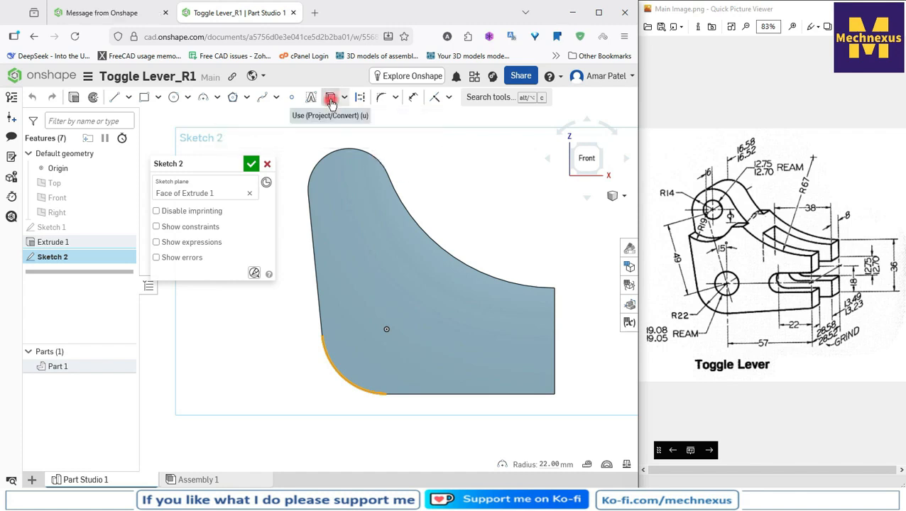
left_click(331, 100)
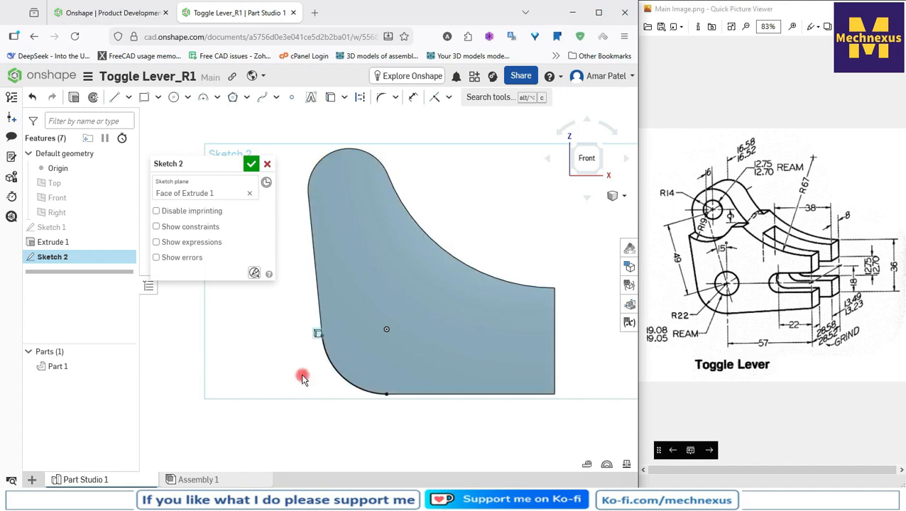
Convert the projected corner arc to construction geometry.
left_click(348, 383)
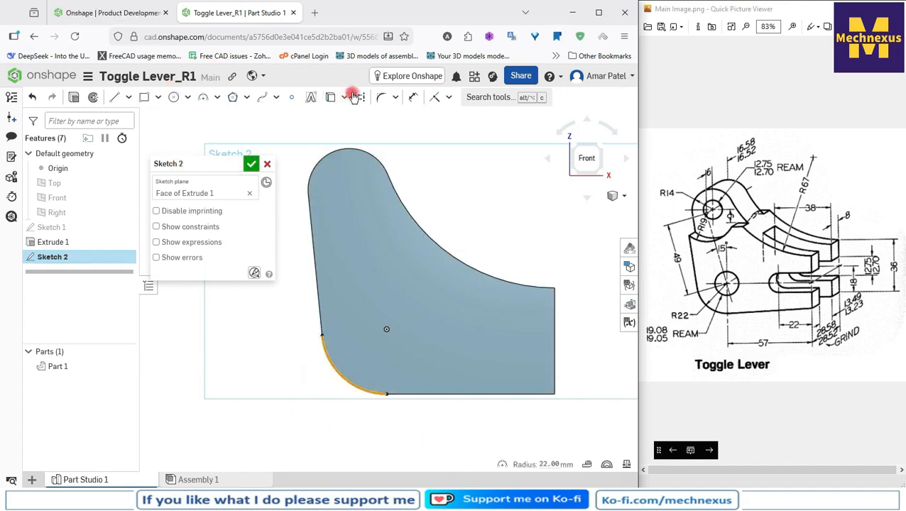
left_click(480, 204)
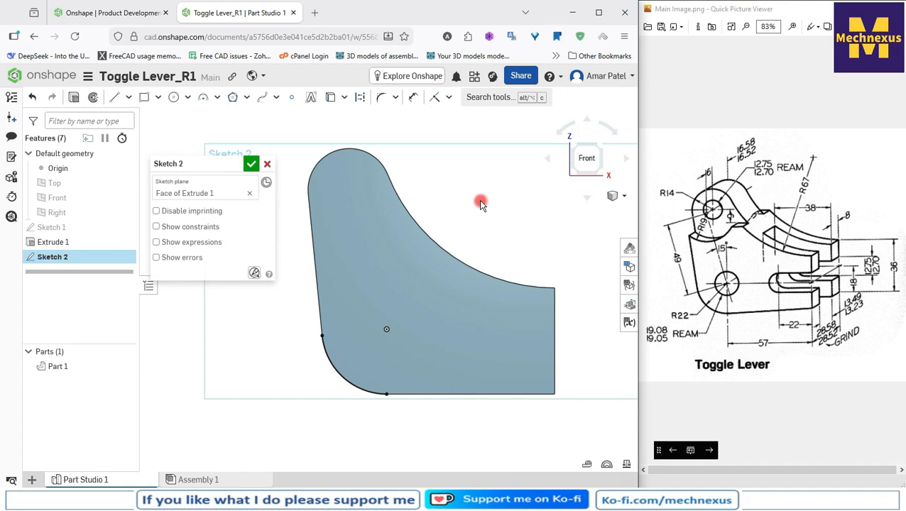
left_click(335, 369)
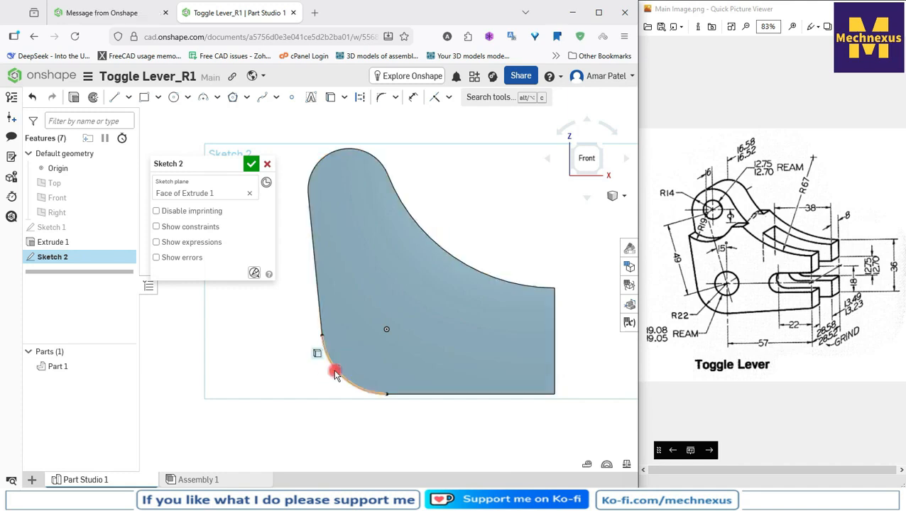
left_click(360, 97)
Draw a circle centred on the origin with a diameter of 19.05 mm and accept the sketch.
left_click(174, 97)
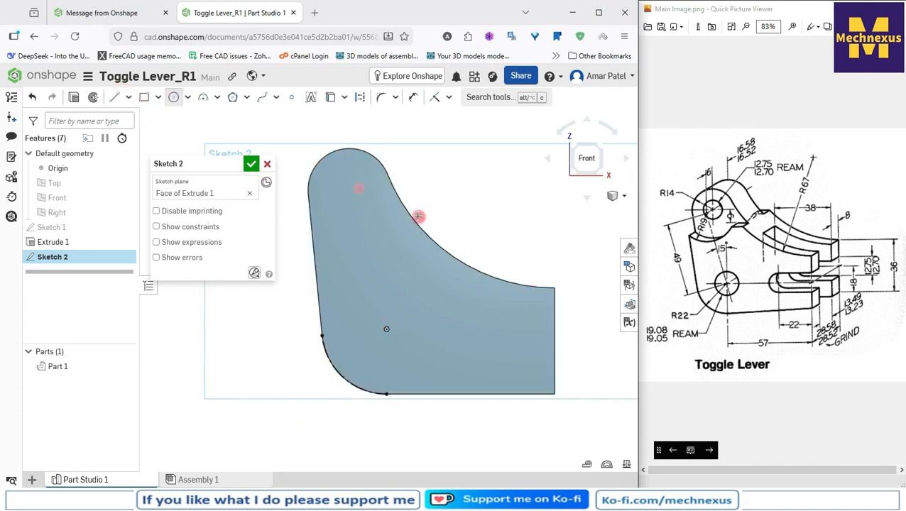
left_click(386, 328)
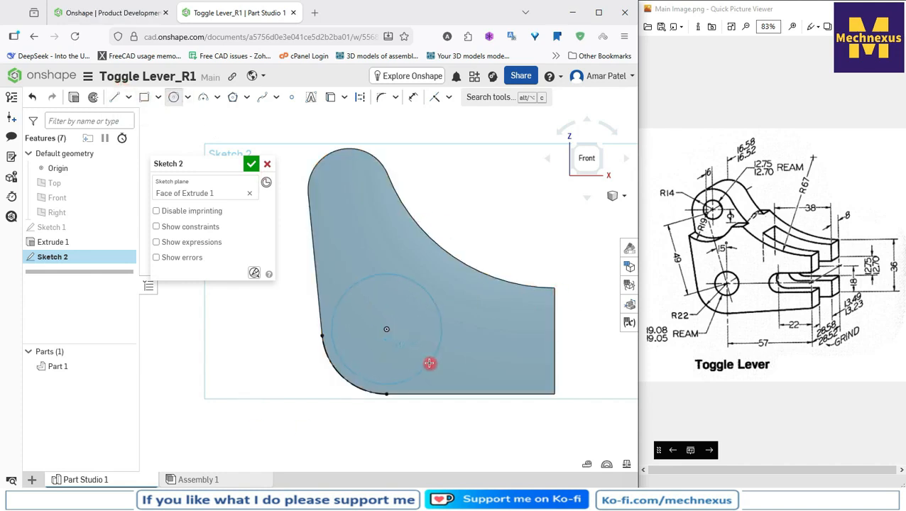
left_click(420, 353)
left_click(413, 96)
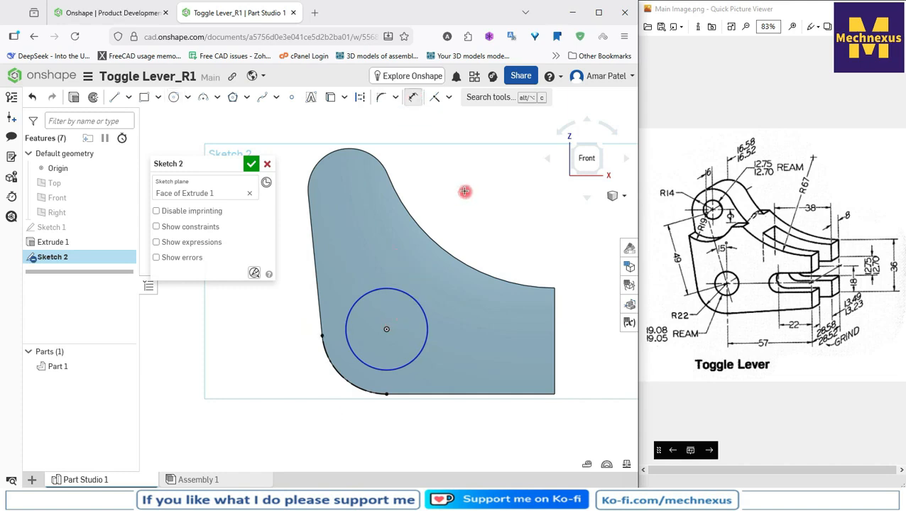
left_click(417, 304)
left_click(478, 223)
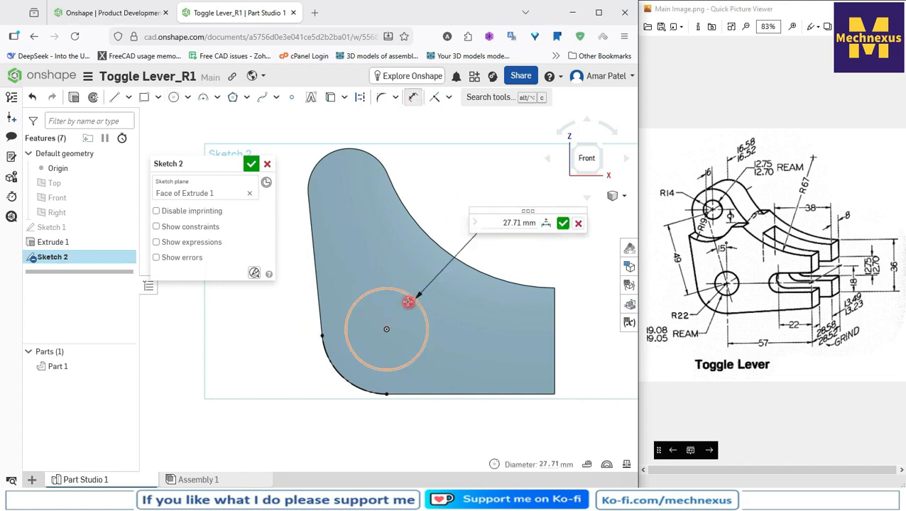
type("19.05")
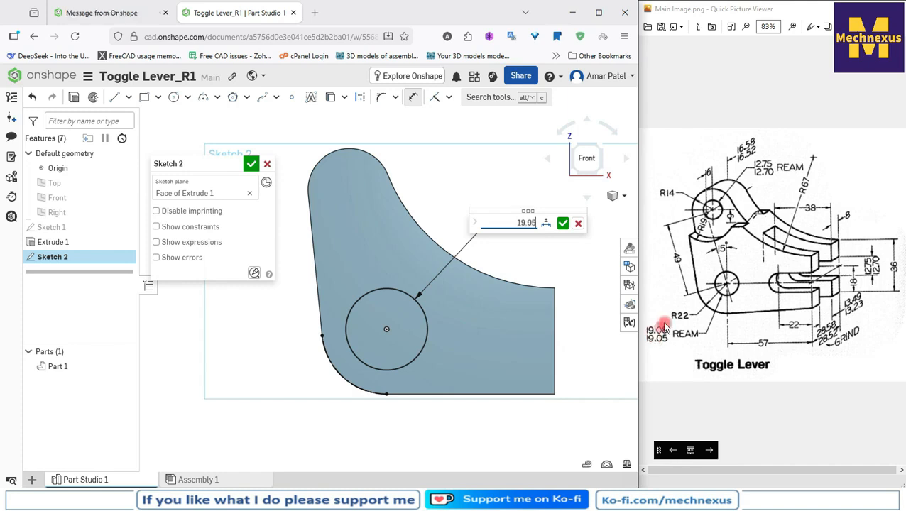
left_click(566, 223)
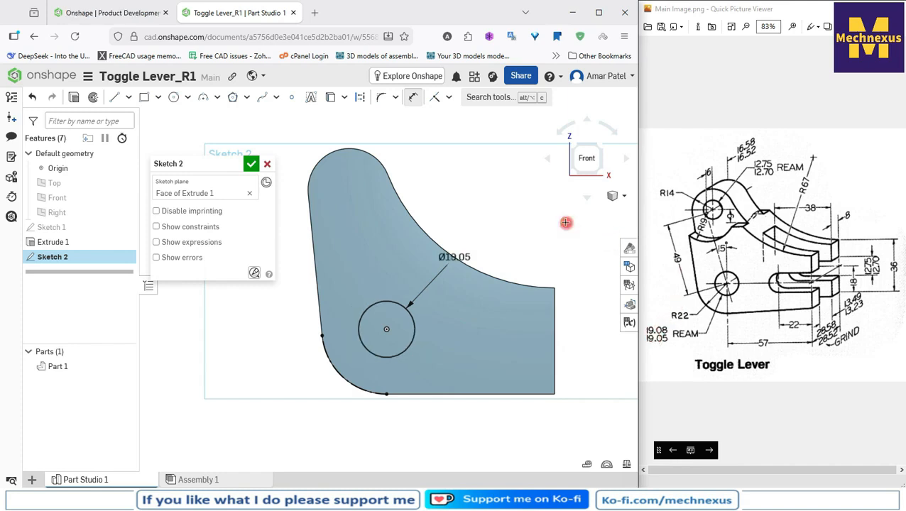
left_click(251, 164)
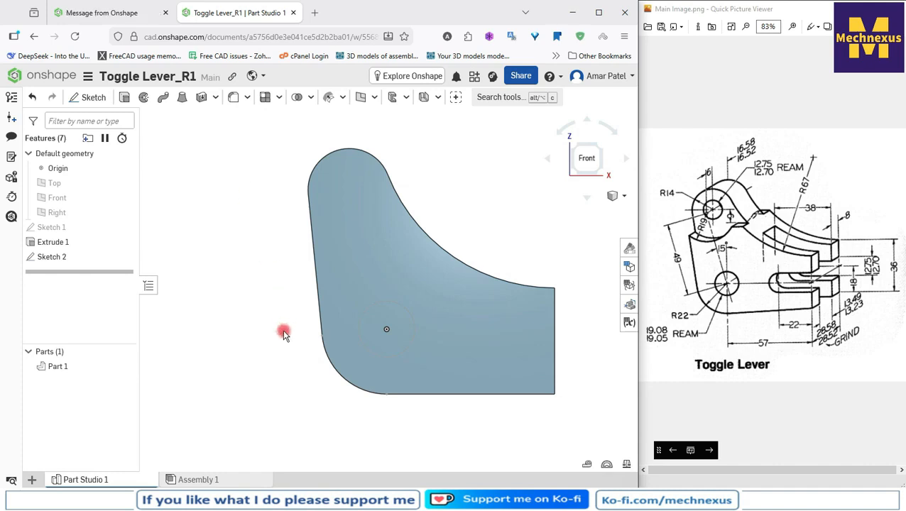
Cut the circular hole through the lever with a Remove extrude, blind, 40 mm deep.
left_click(53, 257)
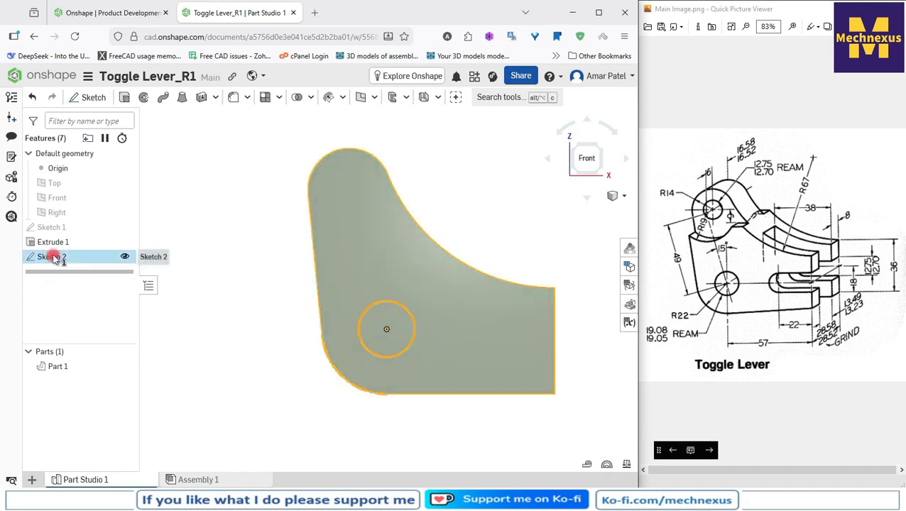
left_click(126, 100)
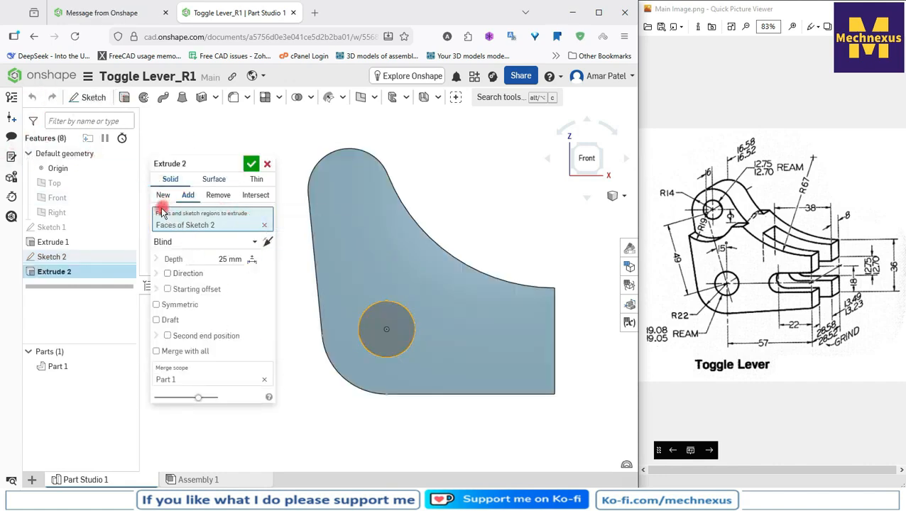
left_click(219, 196)
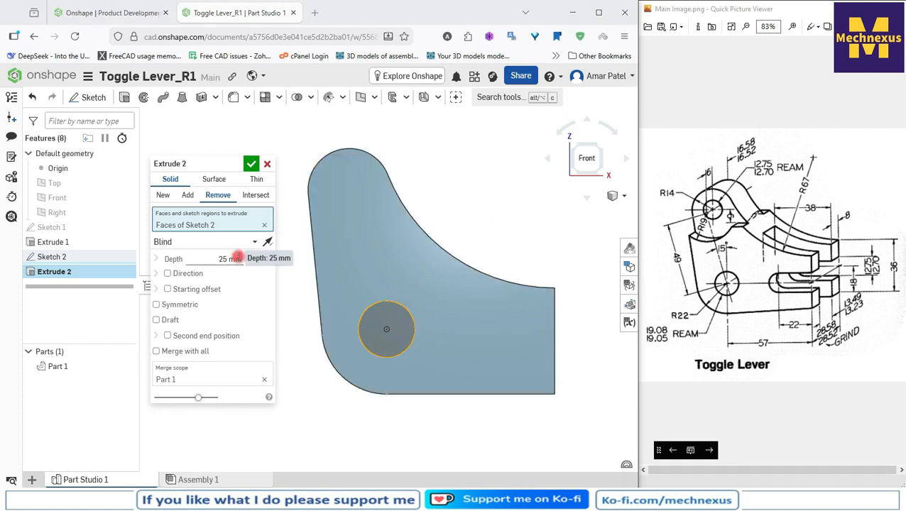
left_click(234, 258)
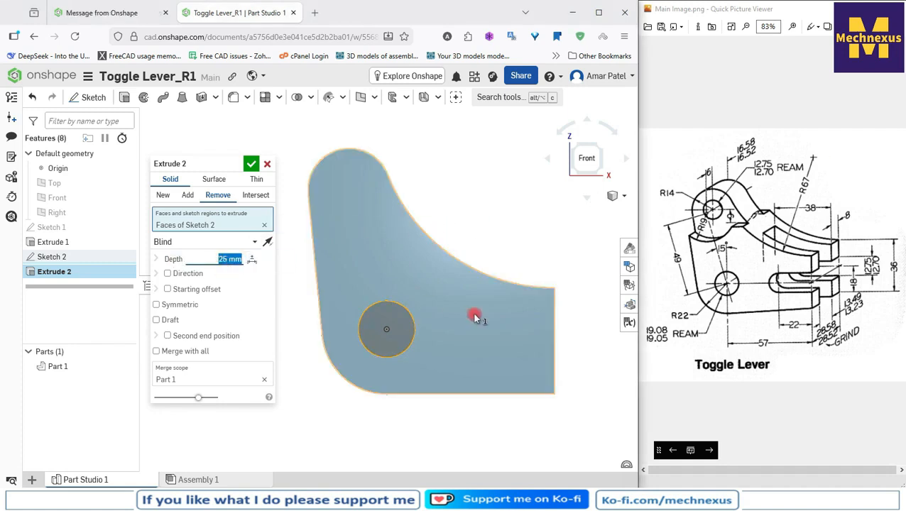
type("40")
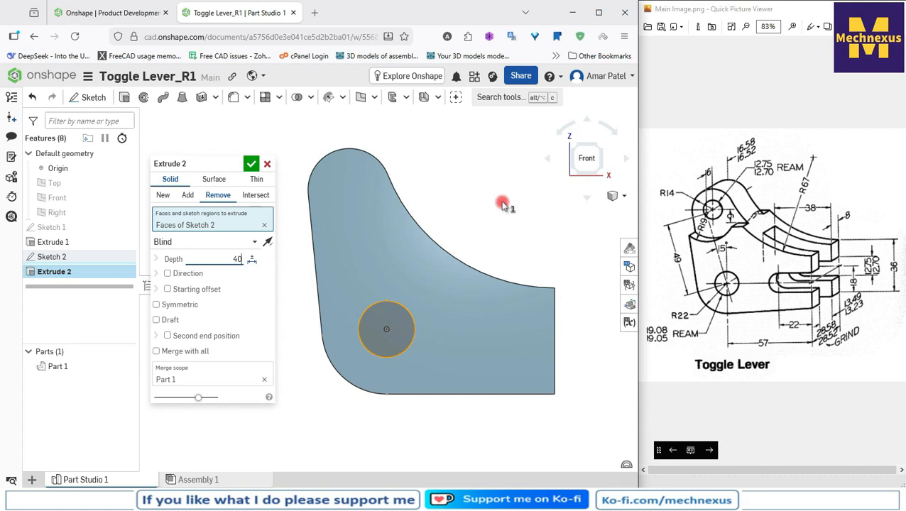
left_click(251, 164)
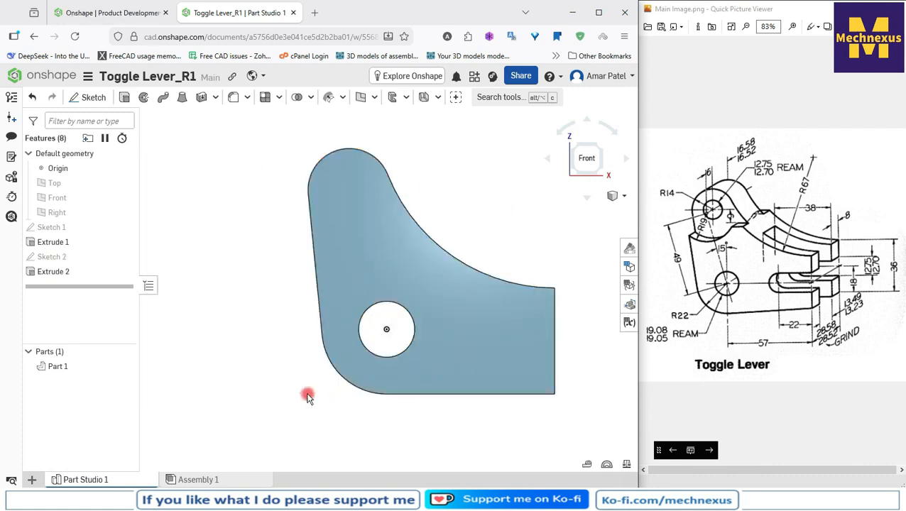
Start a sketch on the lever's front face and project the straight vertical end edge into it.
right_click_drag(307, 397, 307, 417)
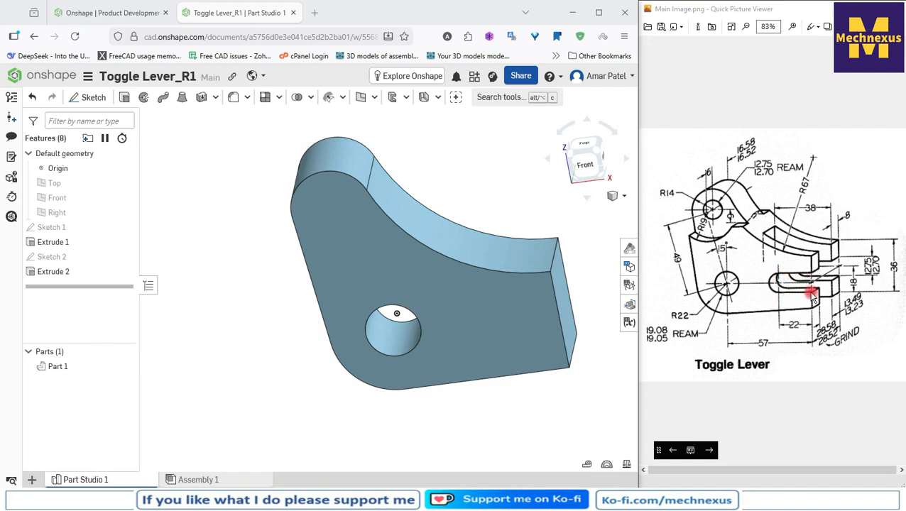
left_click(523, 279)
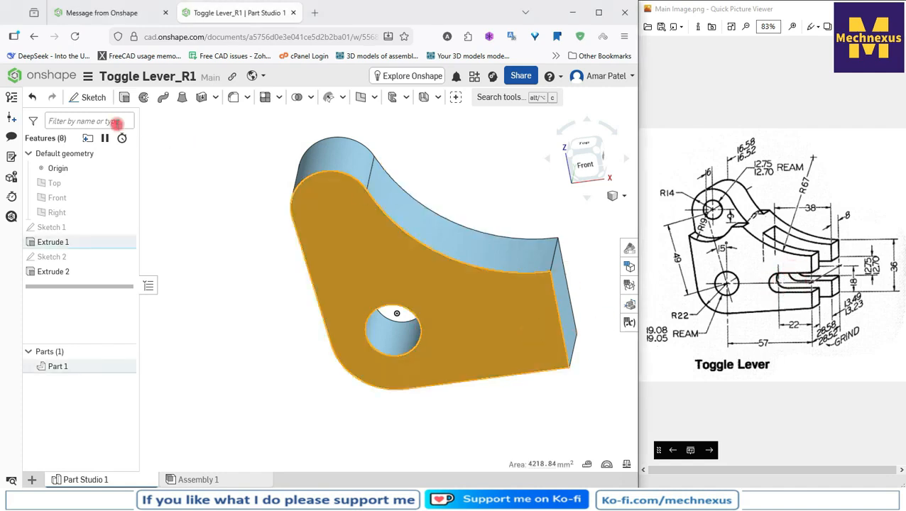
left_click(91, 98)
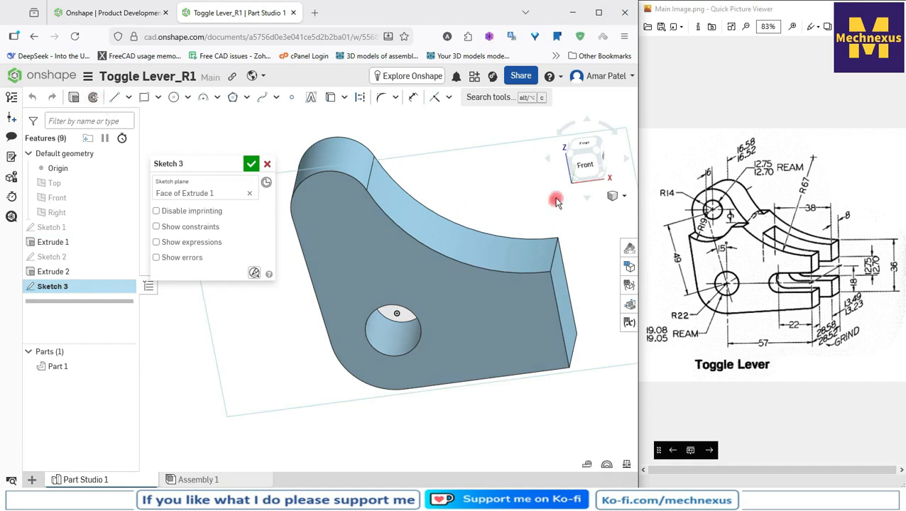
left_click(588, 168)
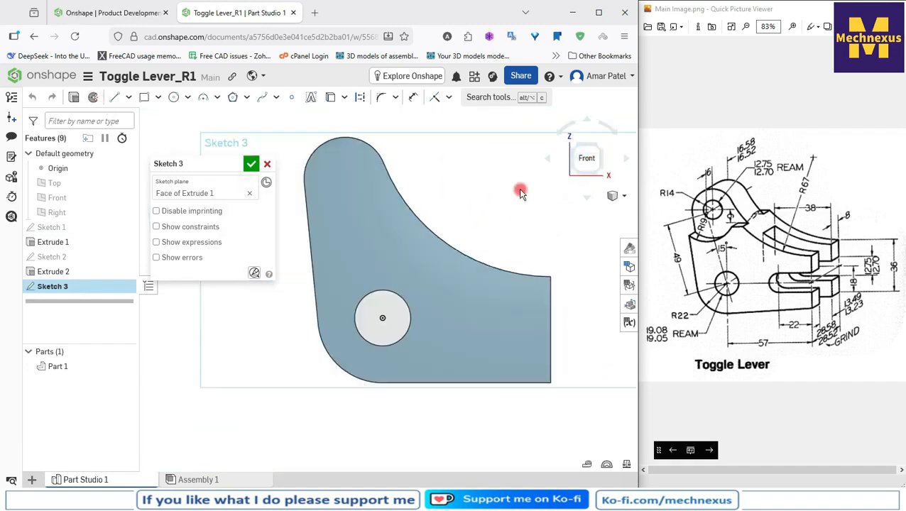
left_click(548, 316)
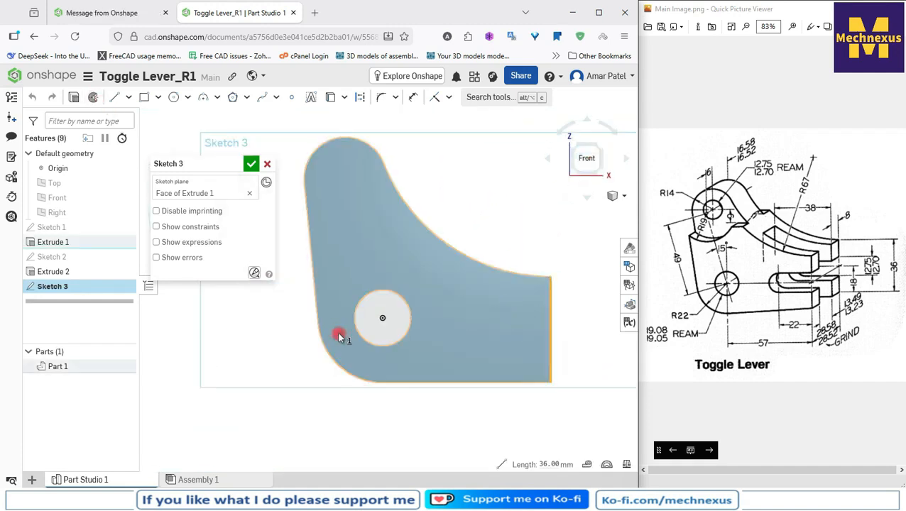
left_click(331, 98)
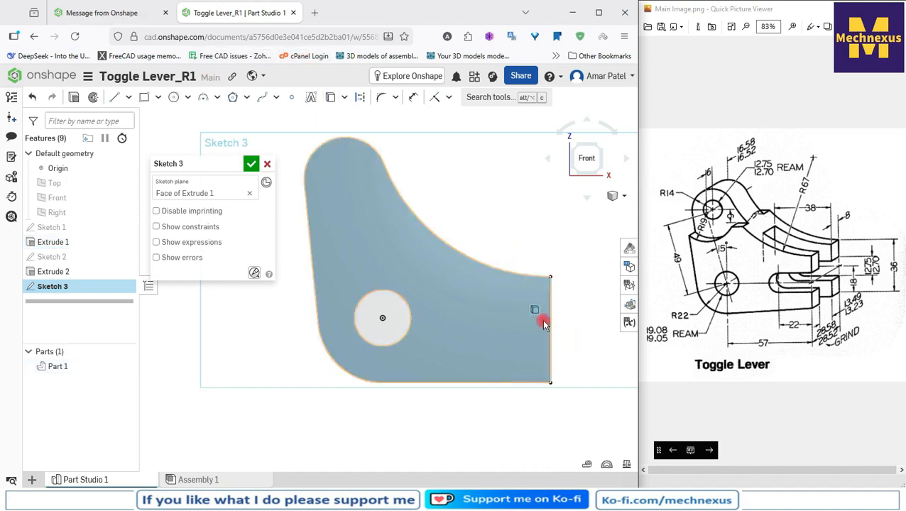
Convert the projected vertical end edge to construction geometry.
left_click(551, 319)
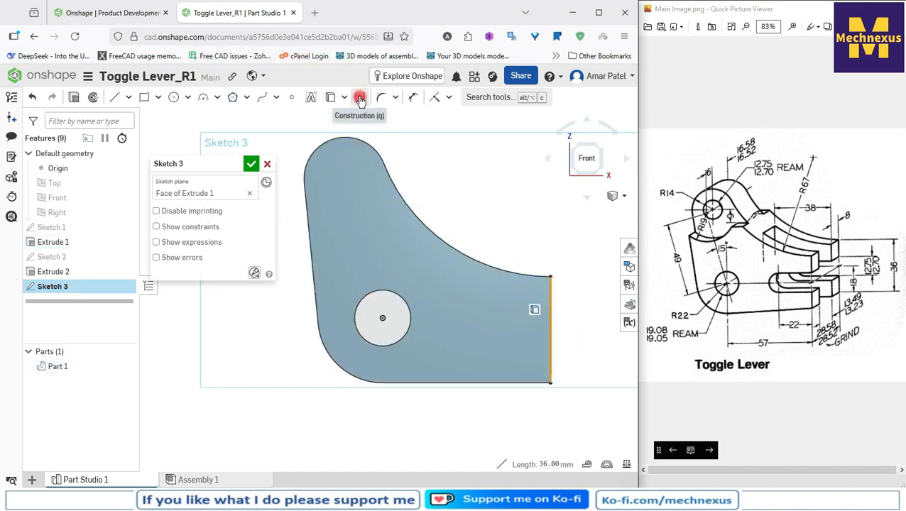
left_click(360, 97)
left_click(551, 216)
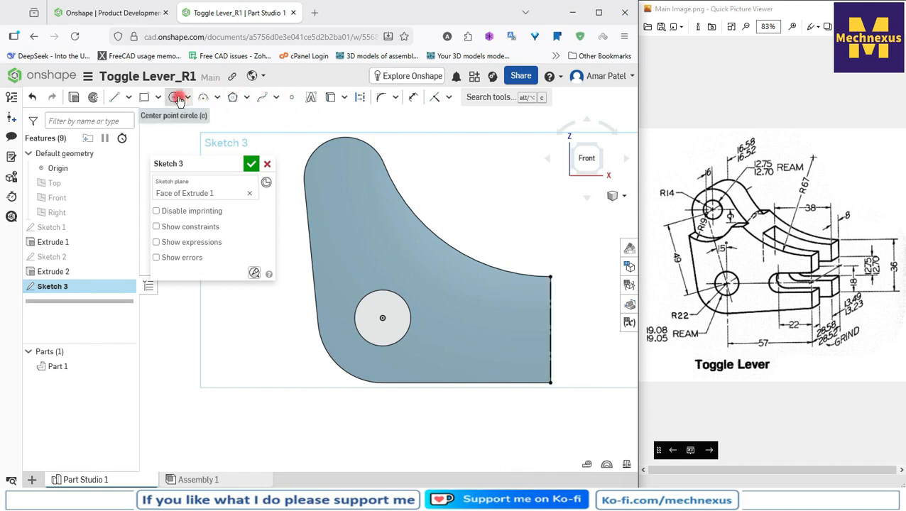
Sketch a corner rectangle about 37.3 mm by 12.7 mm extending inward from the projected vertical edge towards the round hole.
left_click(218, 98)
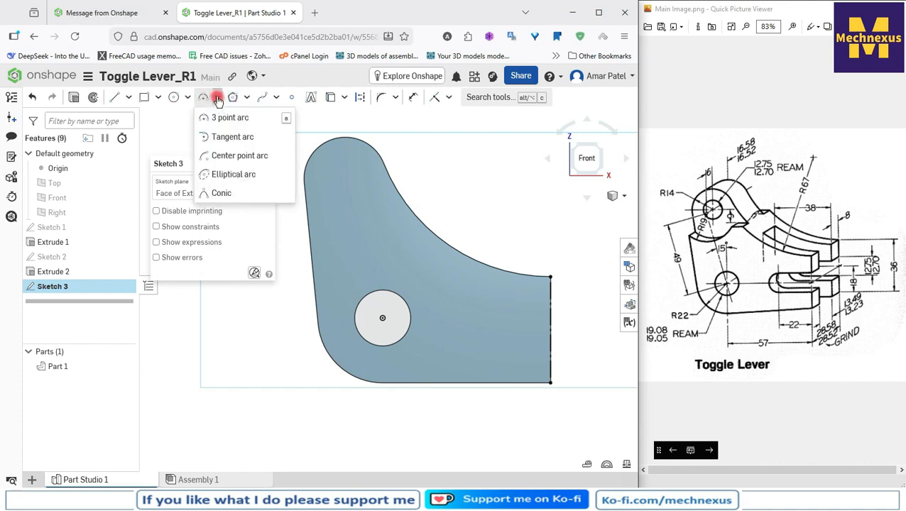
left_click(158, 98)
left_click(170, 116)
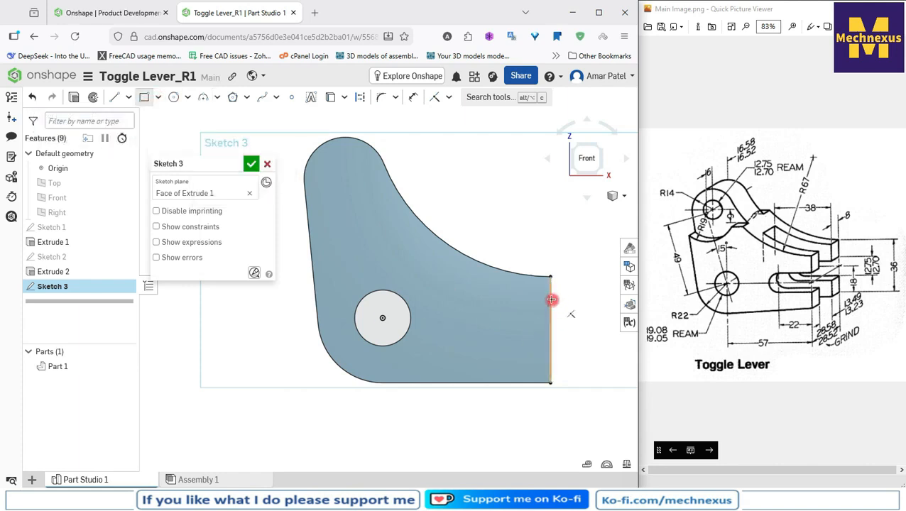
left_click(549, 304)
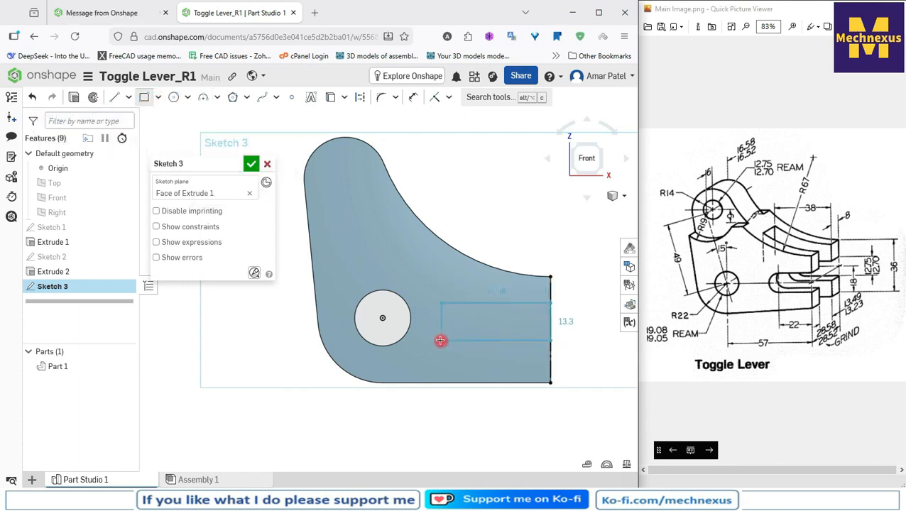
left_click(440, 340)
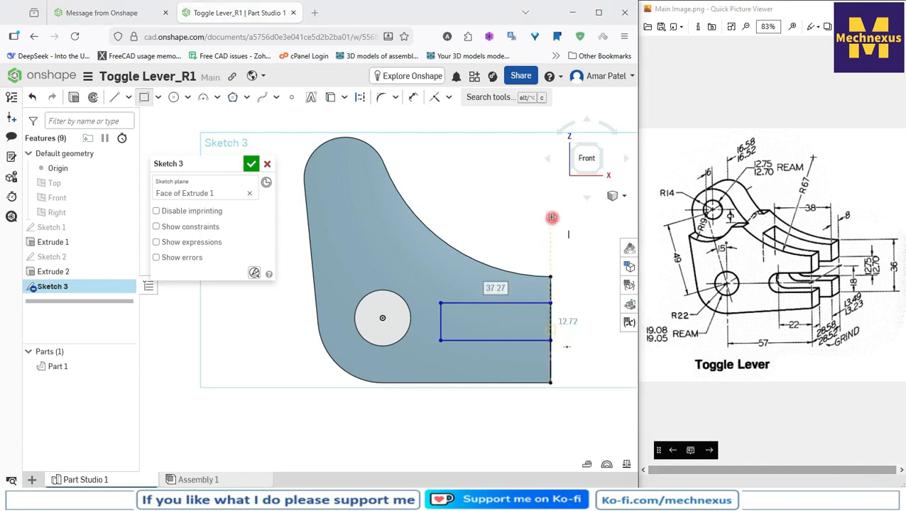
Draw a horizontal line from the origin at the hole's centre to the projected vertical edge.
left_click(114, 97)
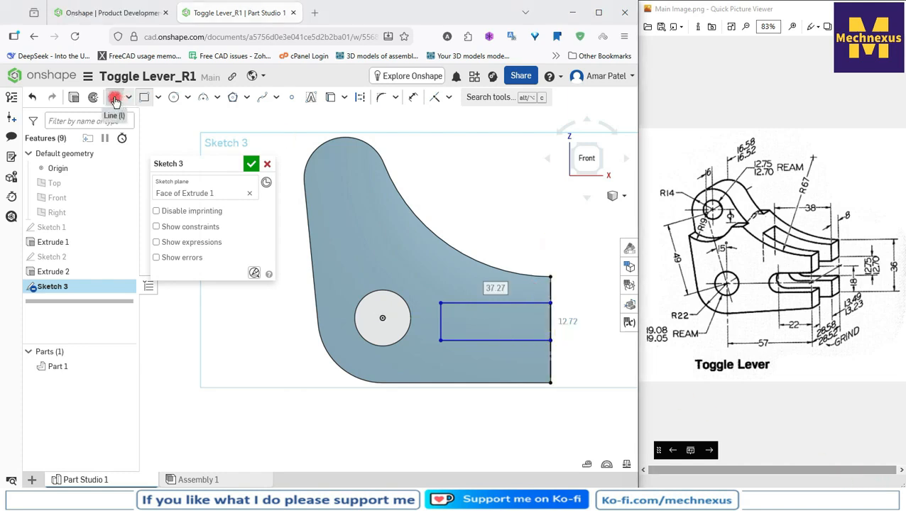
left_click(383, 319)
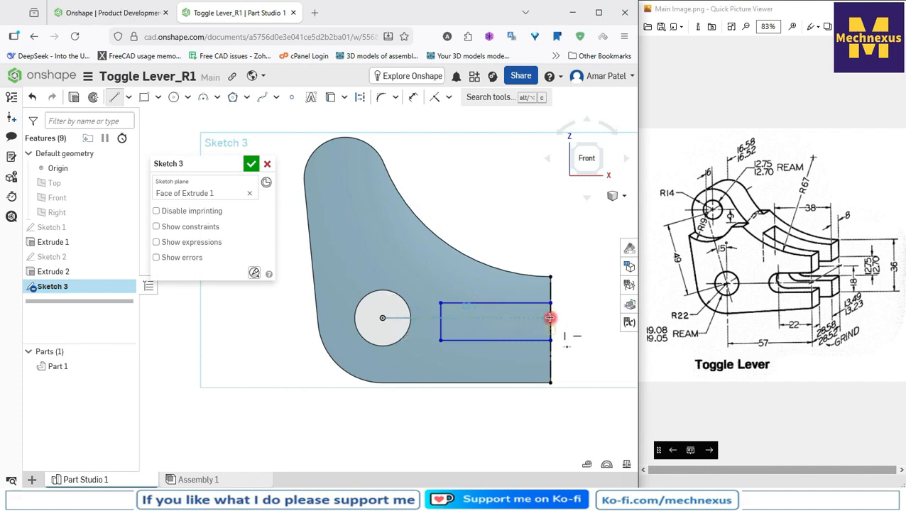
scroll(550, 318, "up", 3)
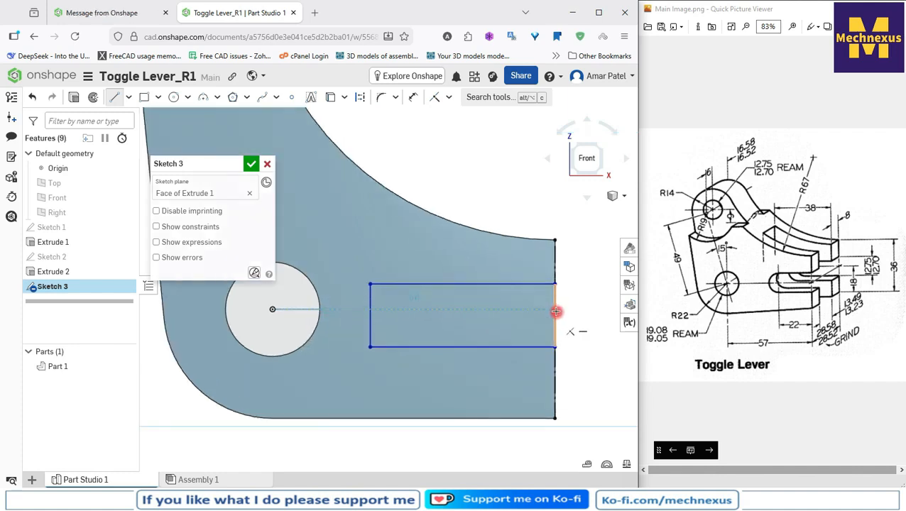
left_click(556, 311)
right_click(575, 298)
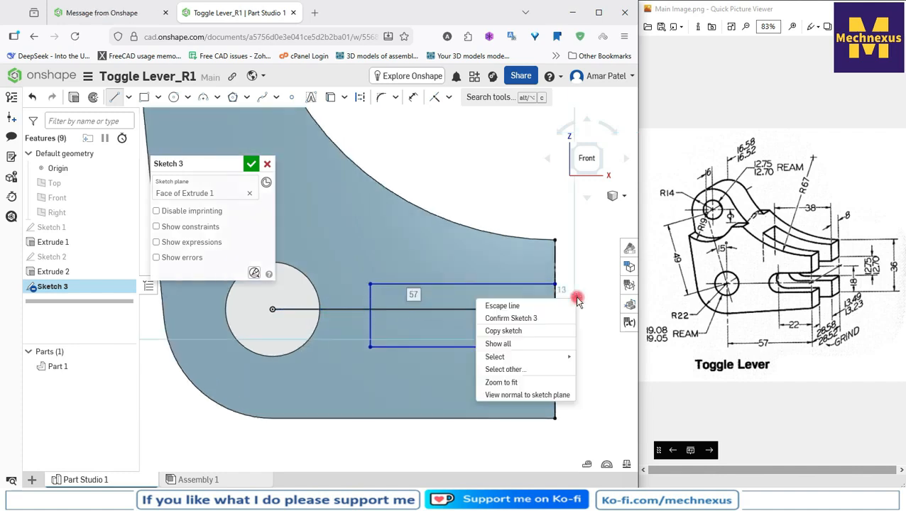
left_click(516, 306)
Convert the horizontal line through the hole's centre to construction geometry.
left_click(417, 313)
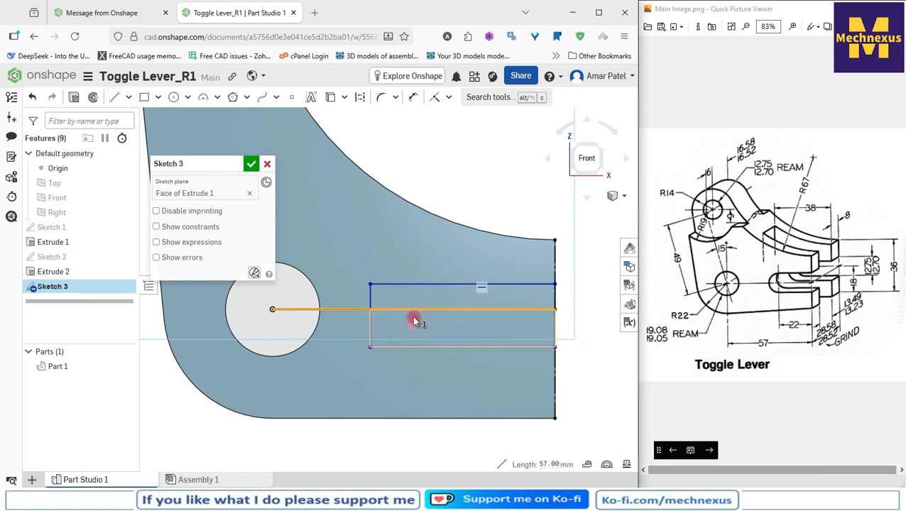
left_click(359, 98)
left_click(422, 208)
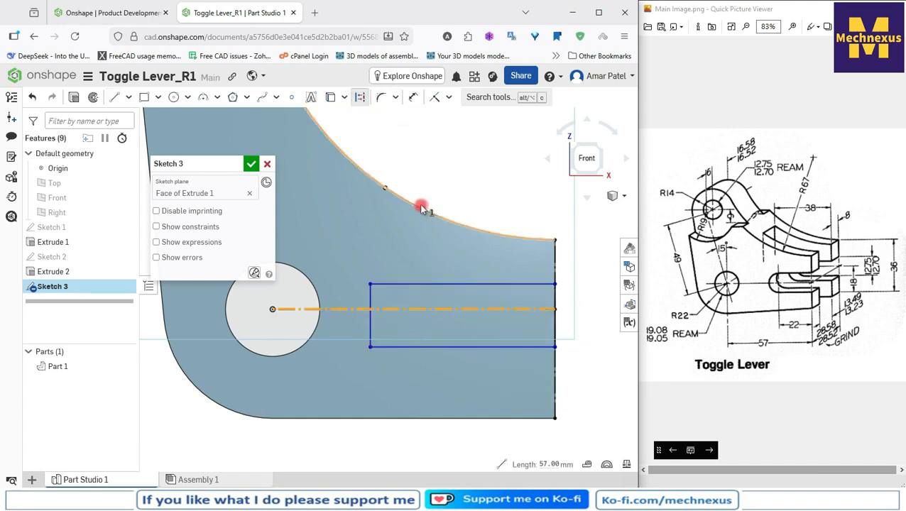
scroll(422, 208, "down", 1)
scroll(377, 264, "up", 1)
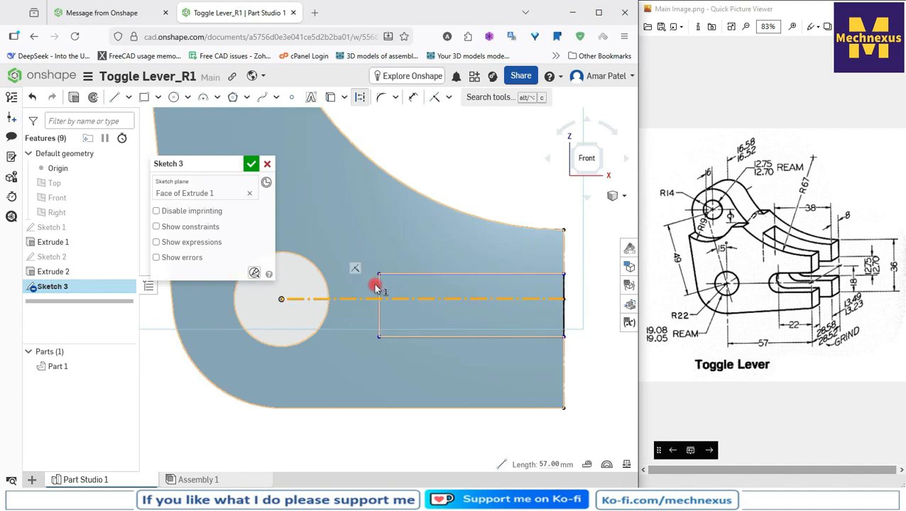
left_click(380, 291)
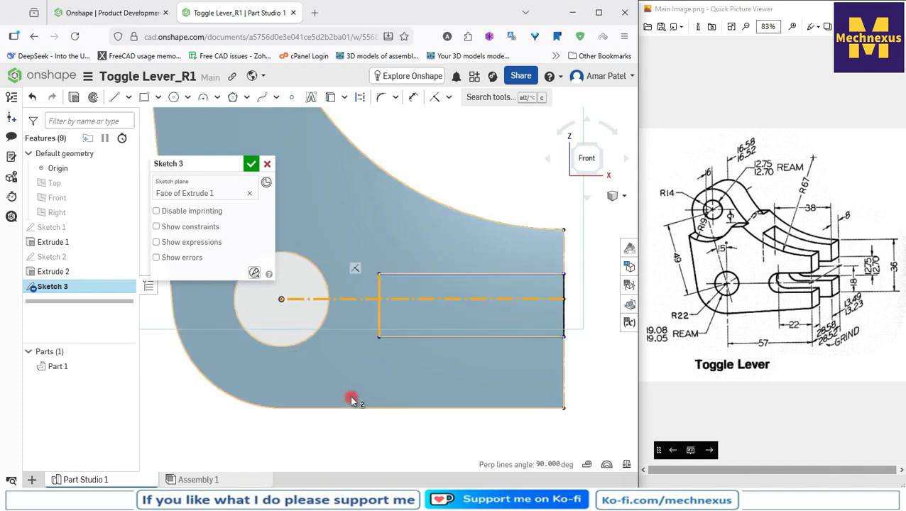
key("Delete")
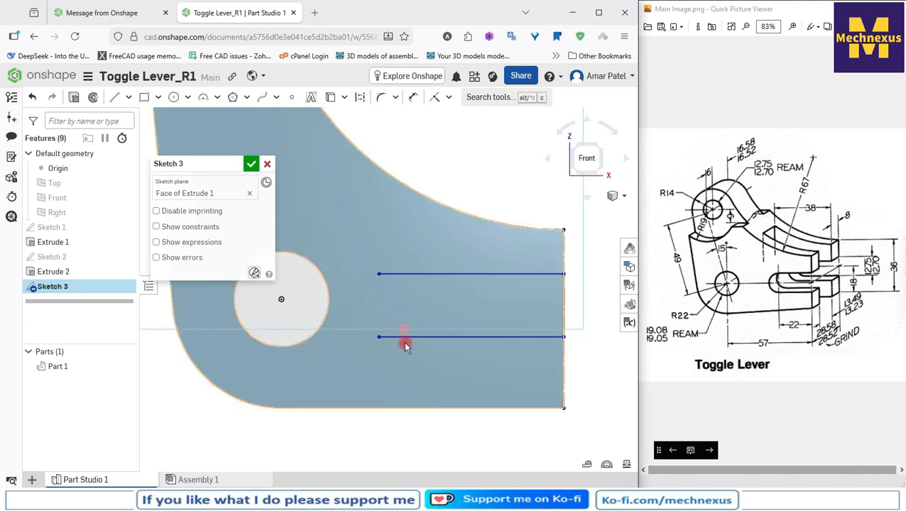
key("ctrl+z")
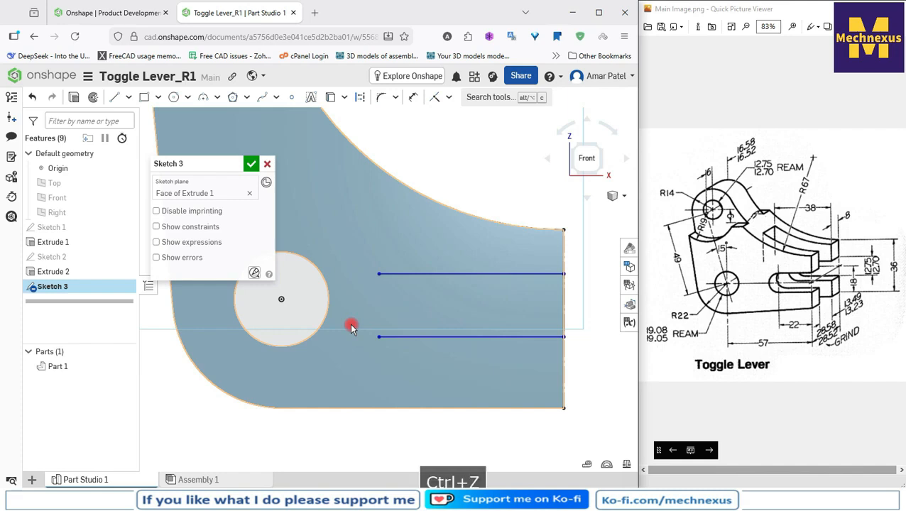
Replace the rectangle's vertical edge nearest the hole with a three-point arc of about 6.5 mm radius joining both horizontal lines.
left_click(379, 286)
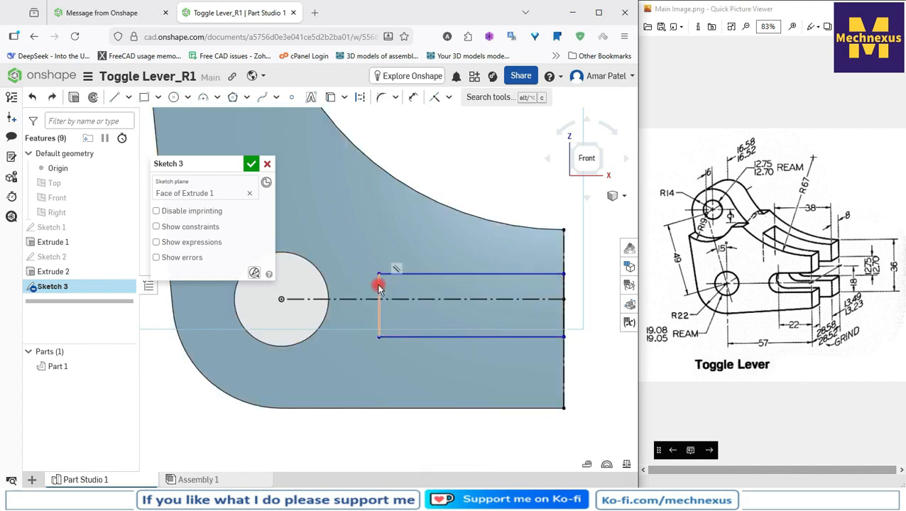
key("Delete")
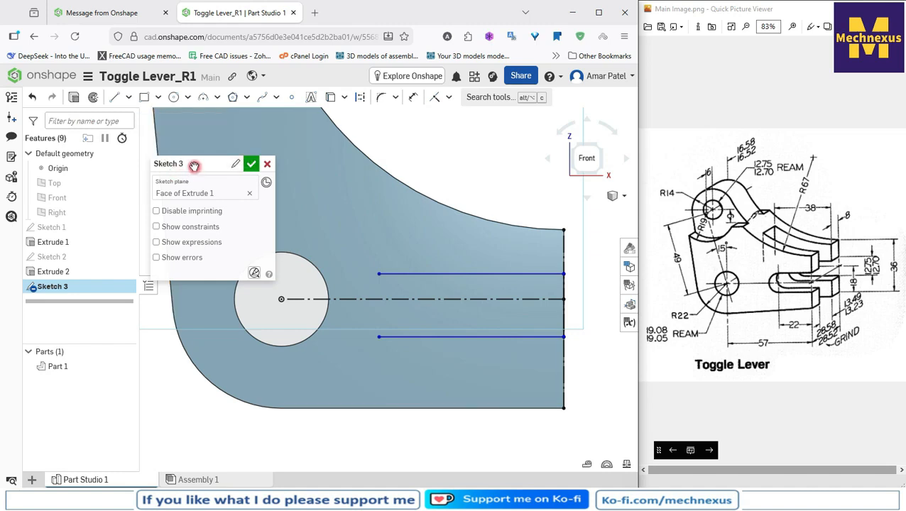
mouse_move(194, 166)
left_mouse_down()
mouse_move(41, 362)
mouse_move(48, 321)
left_mouse_up()
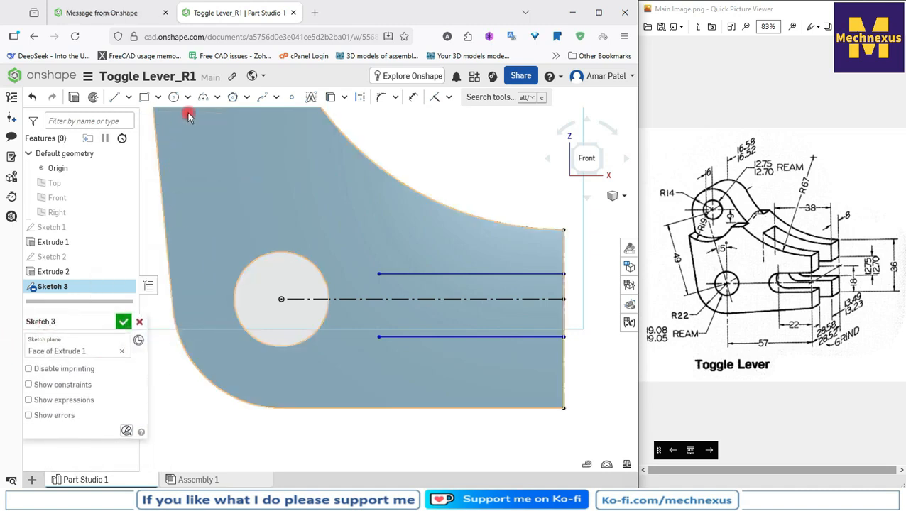
left_click(203, 97)
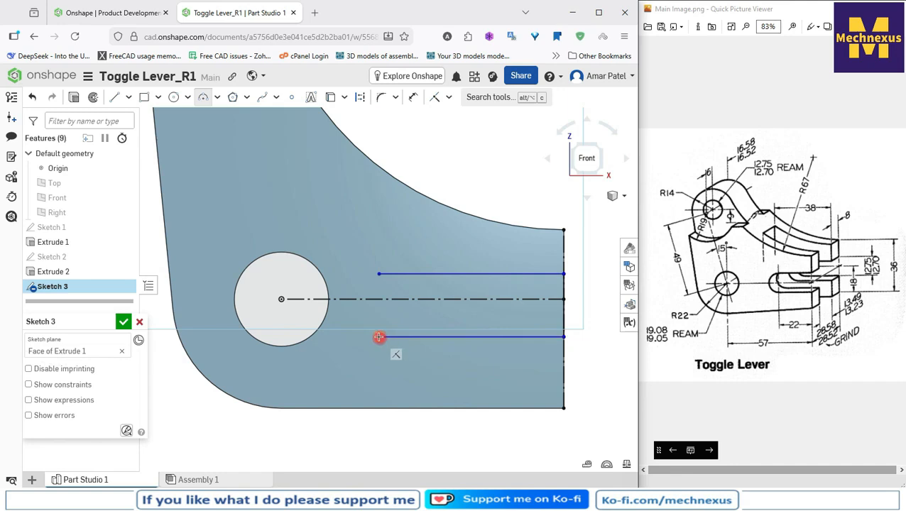
left_click(380, 337)
left_click(379, 273)
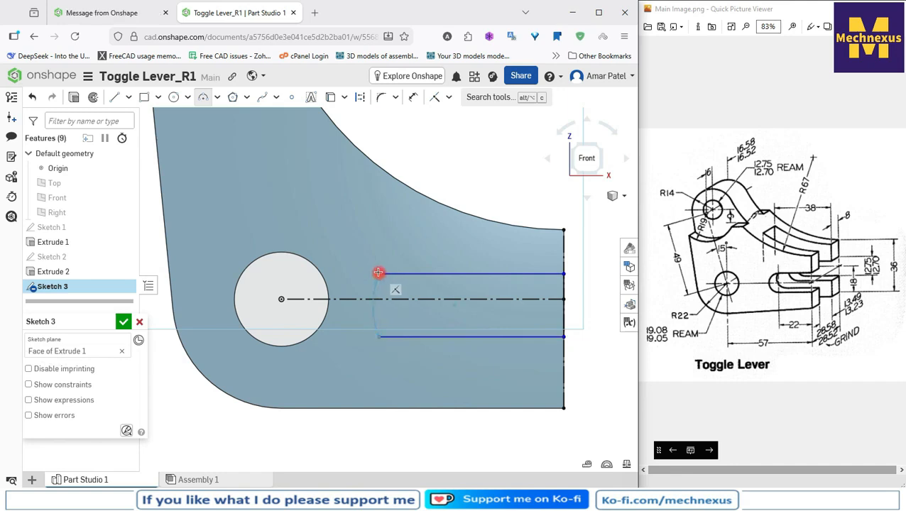
left_click(354, 298)
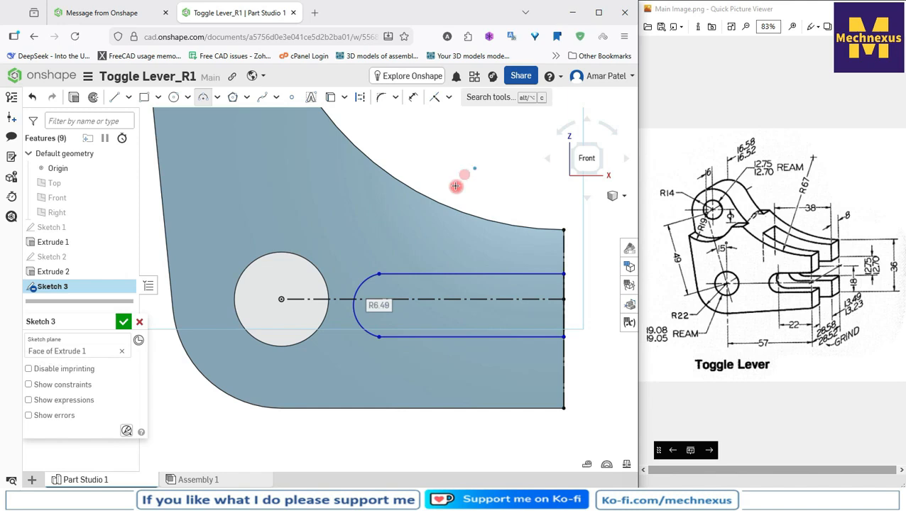
right_click(461, 172)
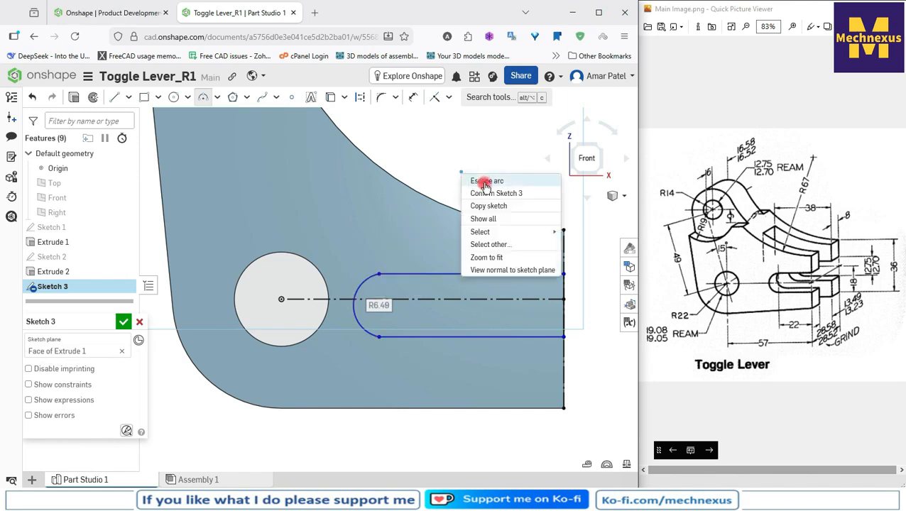
left_click(479, 180)
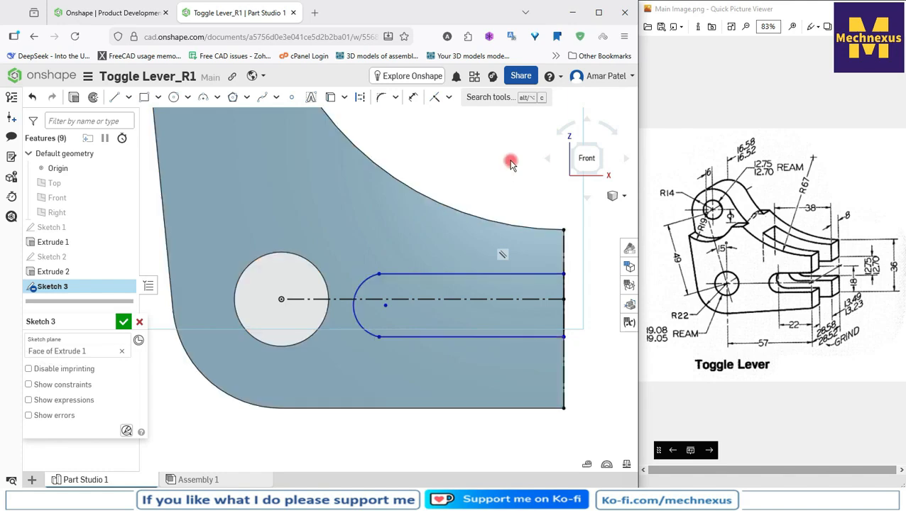
Make the slot's end arc tangent to both the upper and the lower horizontal slot line.
left_click(393, 275)
left_click(449, 97)
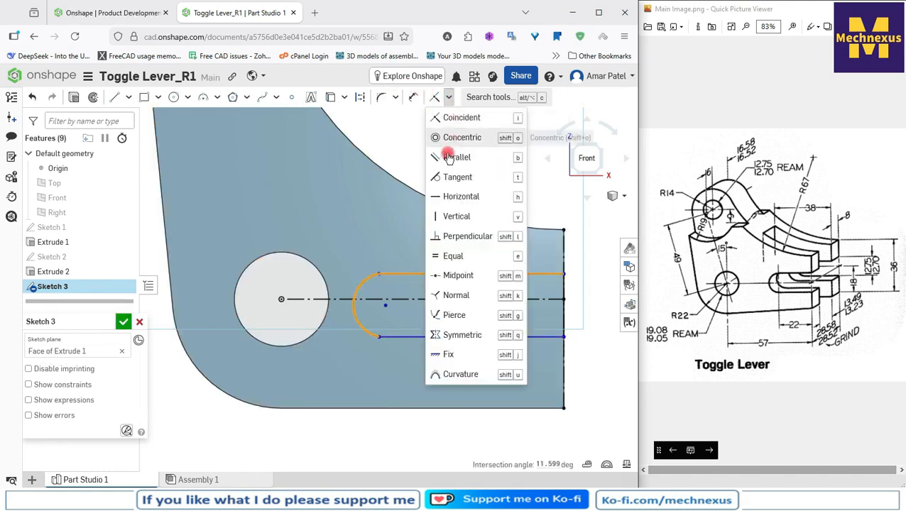
left_click(448, 176)
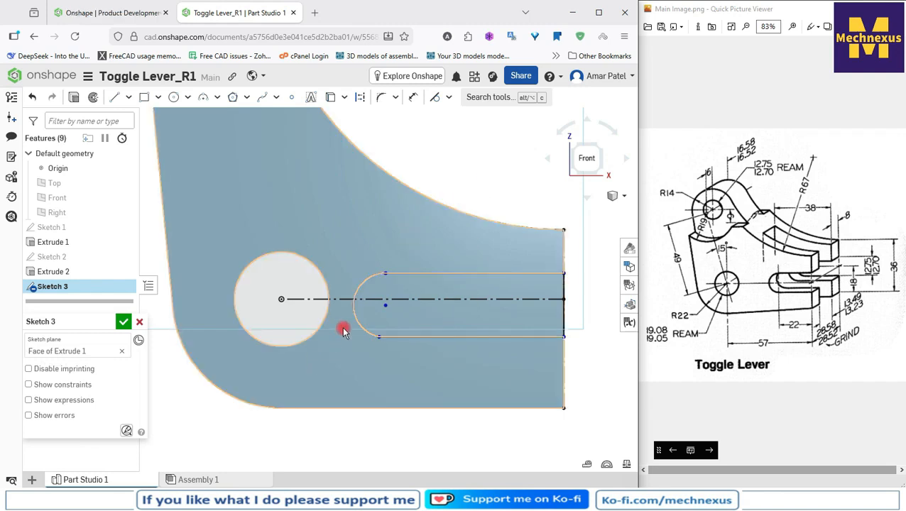
left_click(355, 305)
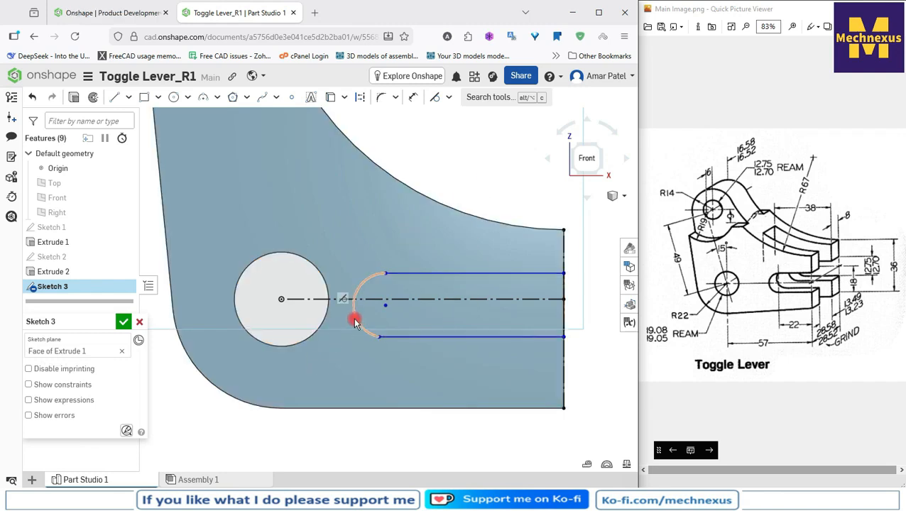
left_click(401, 337)
left_click(450, 99)
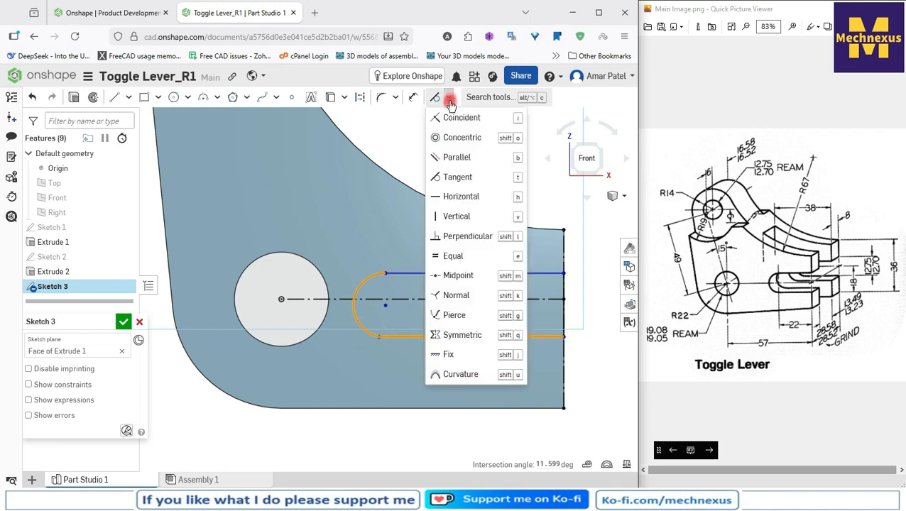
left_click(442, 176)
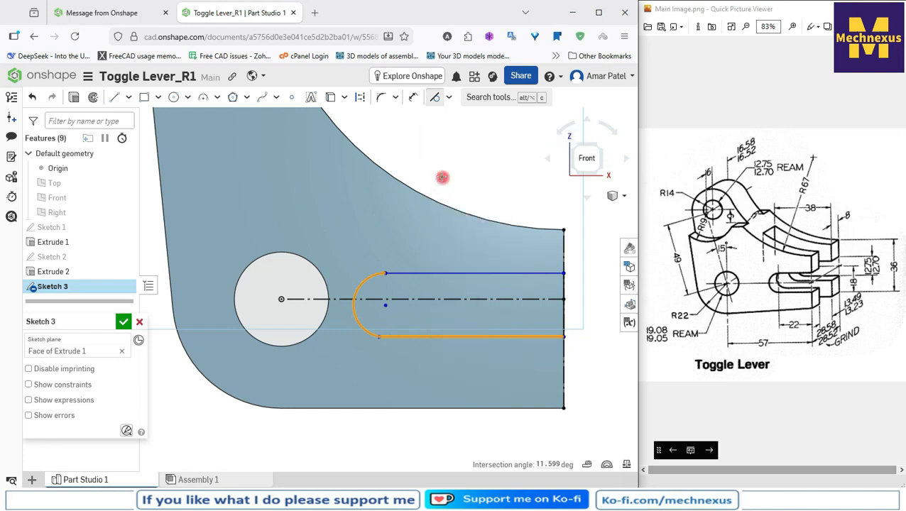
Dimension the slot's lower horizontal line to a length of 22 mm.
left_click(413, 100)
left_click(469, 338)
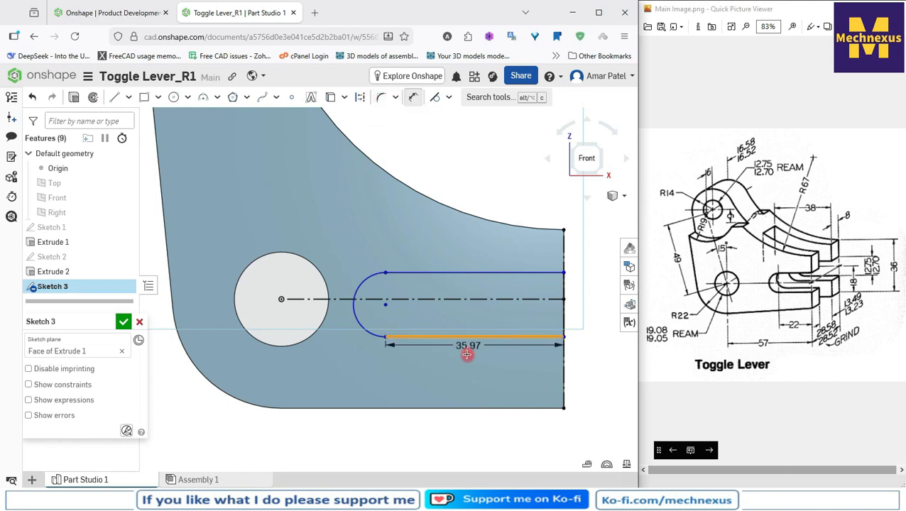
left_click(465, 365)
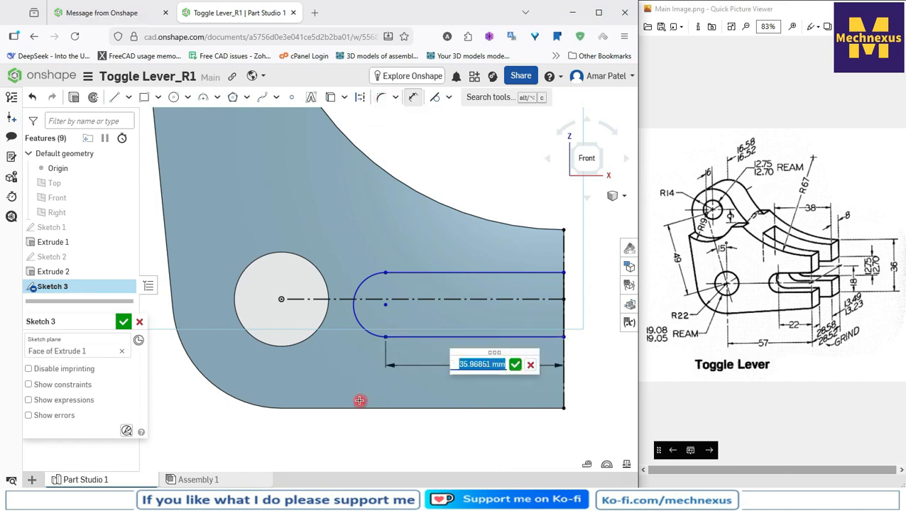
type("22")
key("Return")
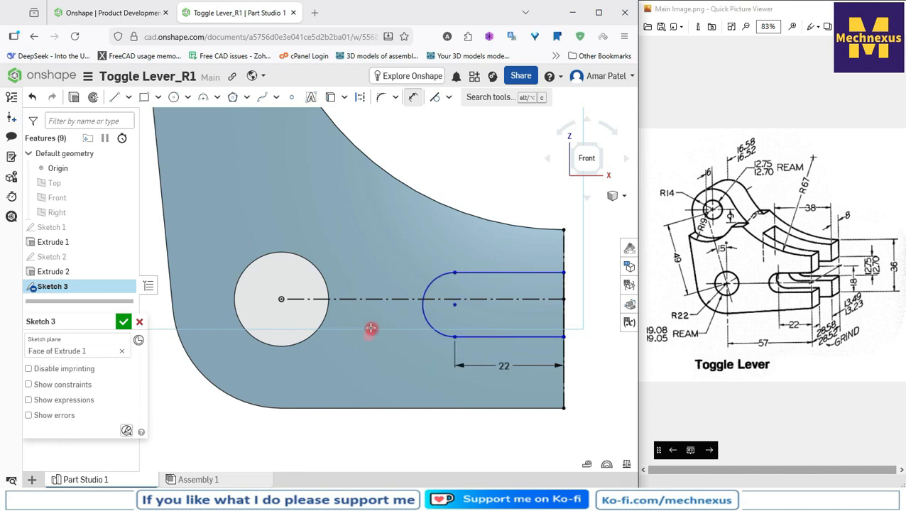
right_click(471, 166)
left_click(516, 172)
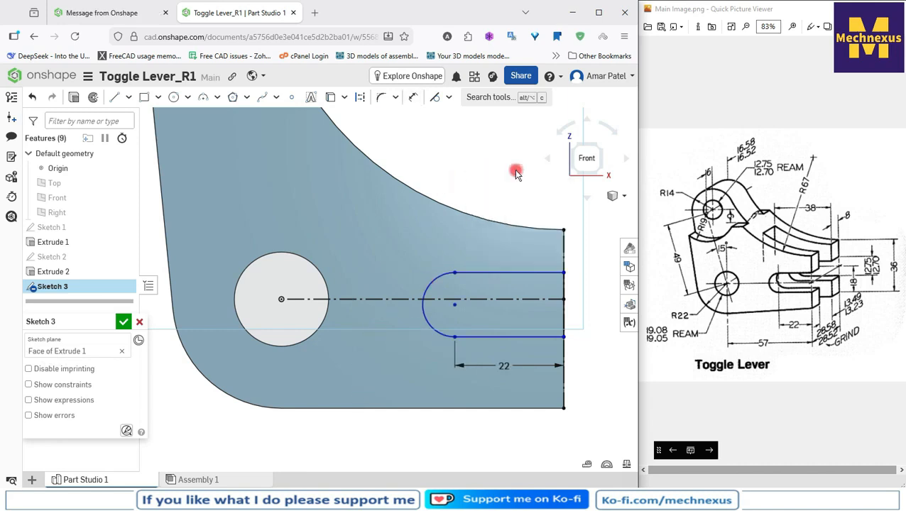
Make the centre of the slot's end arc coincident with the horizontal construction line through the hole.
key("d")
left_click(455, 304)
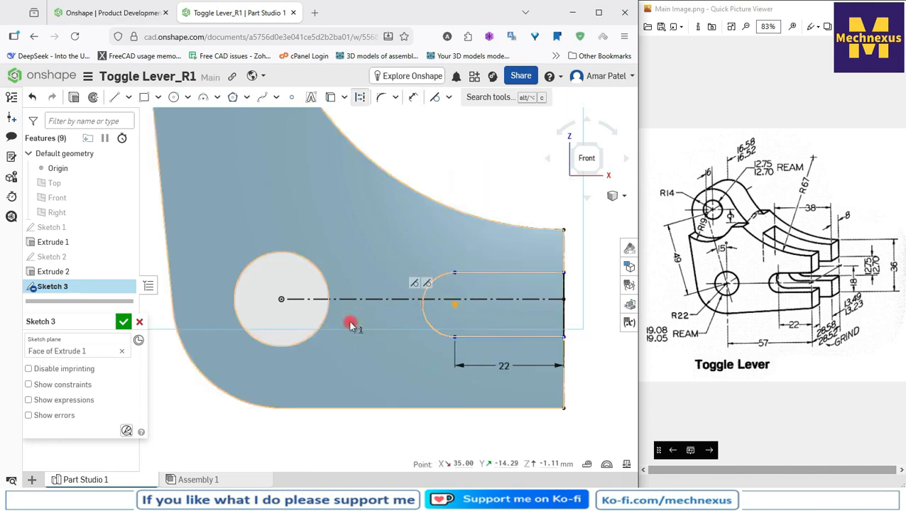
left_click(462, 299)
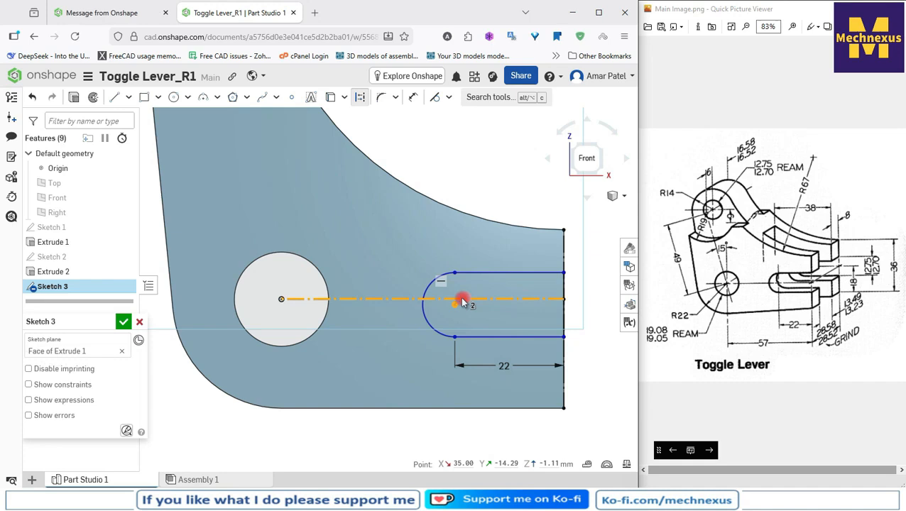
left_click(449, 97)
left_click(449, 119)
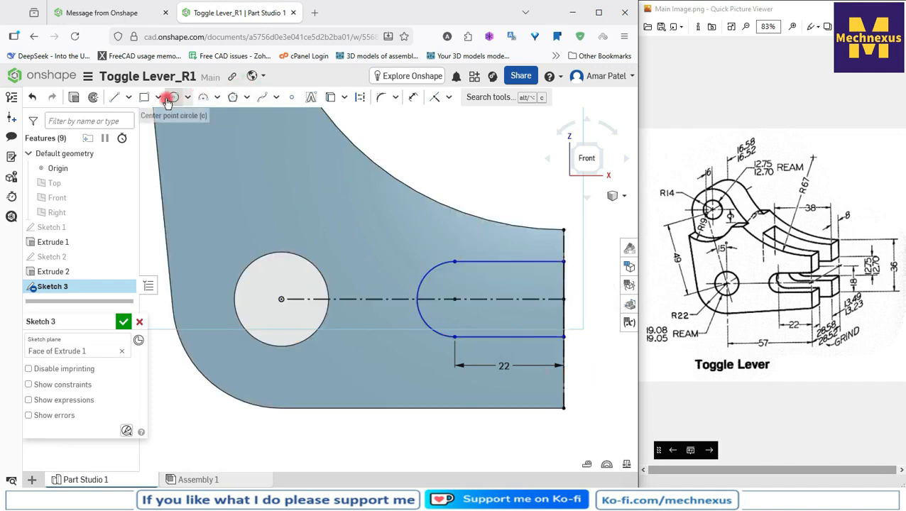
Dimension the slot's width between its two horizontal lines to 12.75 mm and finish the sketch.
left_click(414, 96)
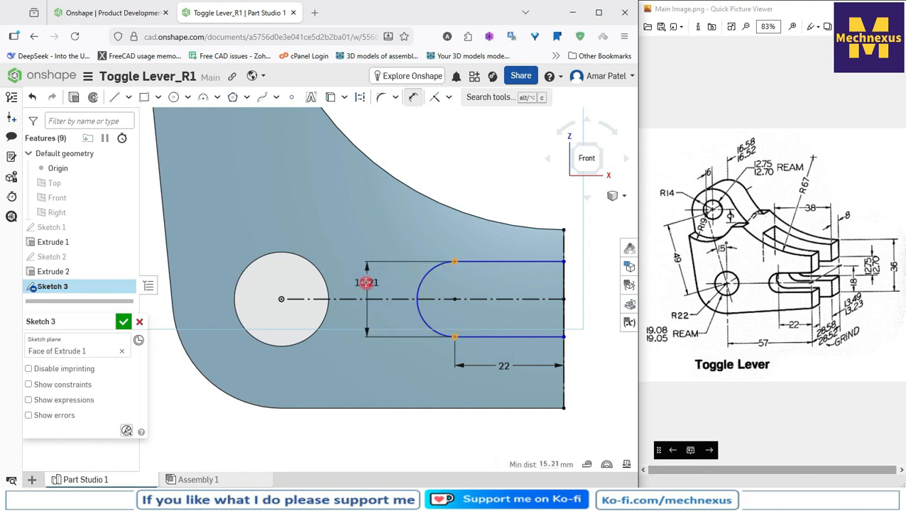
left_click(339, 287)
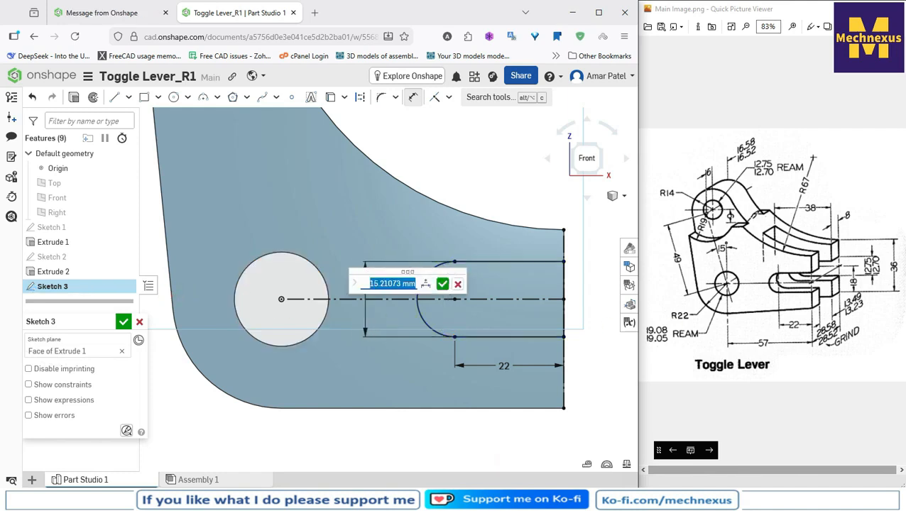
type("12.75")
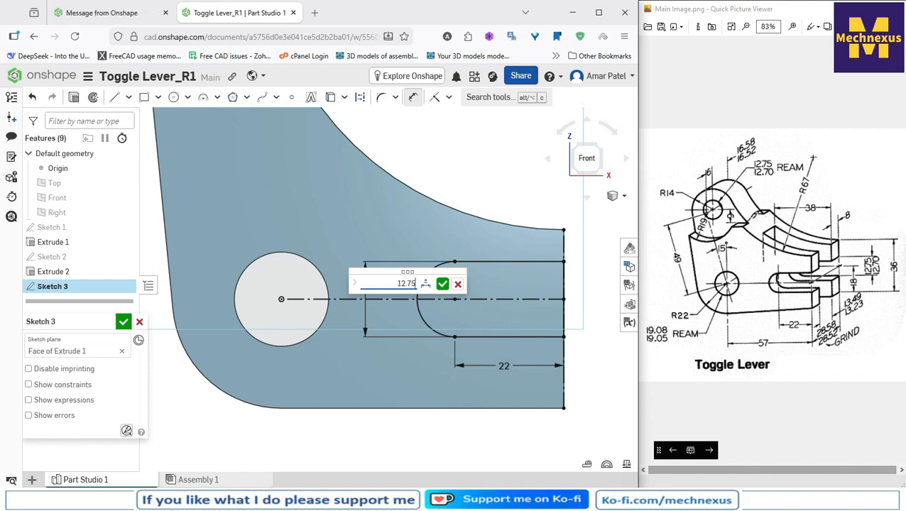
key("Return")
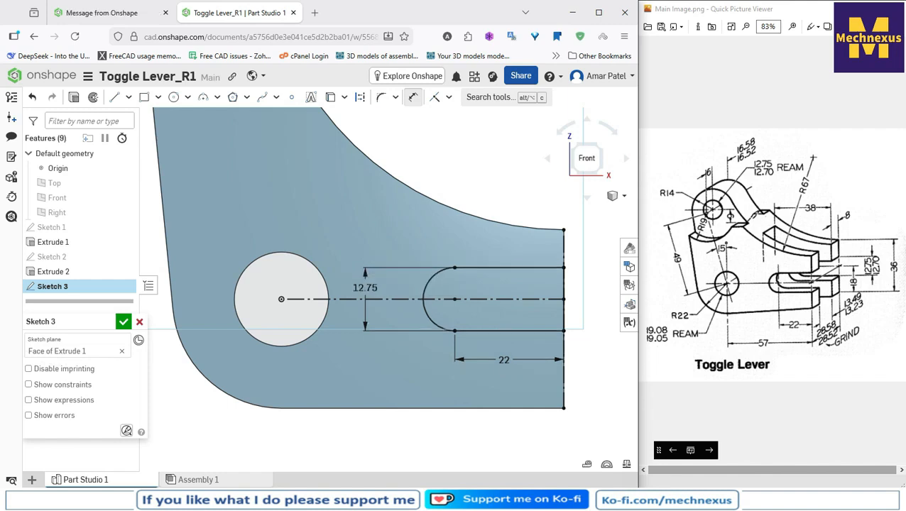
left_click(122, 322)
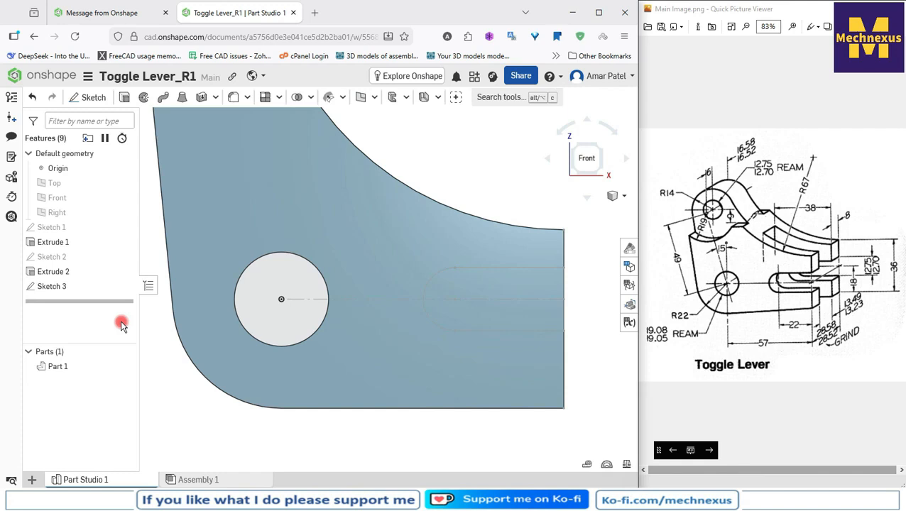
Extrude the slot sketch as a Remove cut into the lever body with a blind depth of 40 mm.
left_click(45, 286)
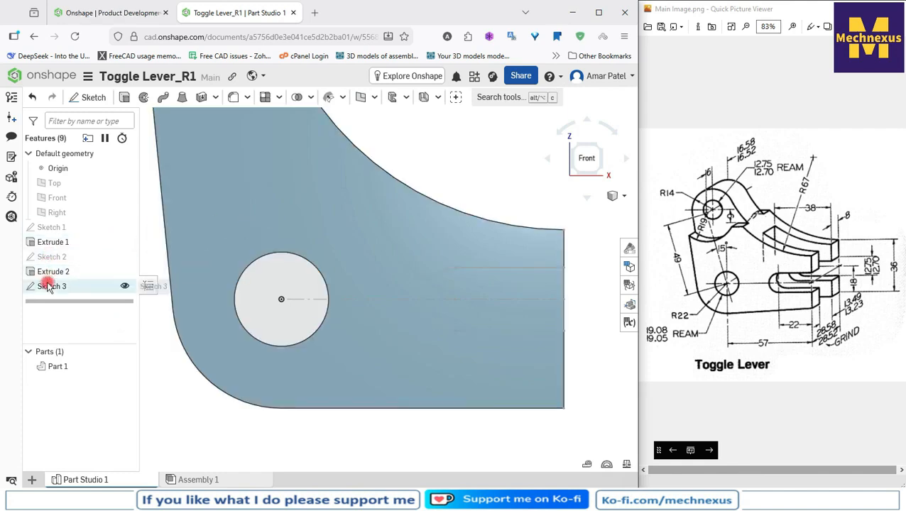
left_click(128, 99)
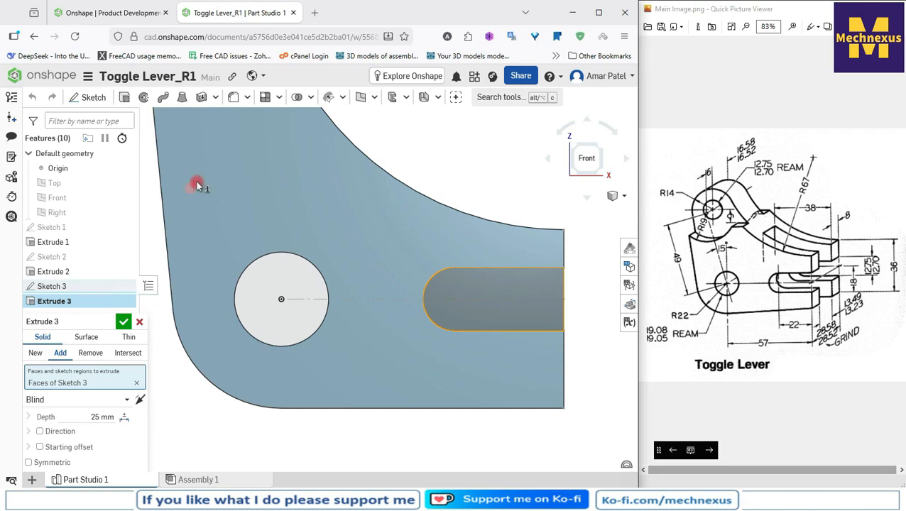
left_click_drag(60, 318, 234, 141)
left_click(246, 174)
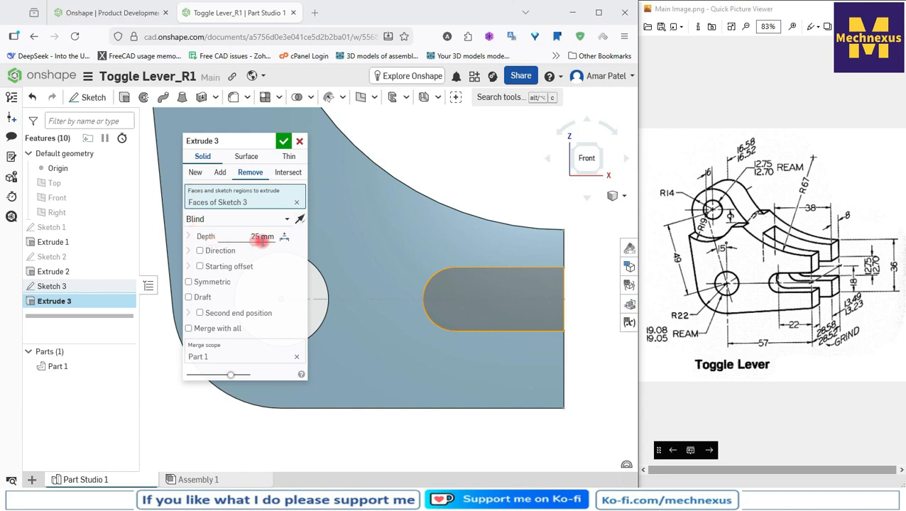
scroll(500, 279, "down", 2)
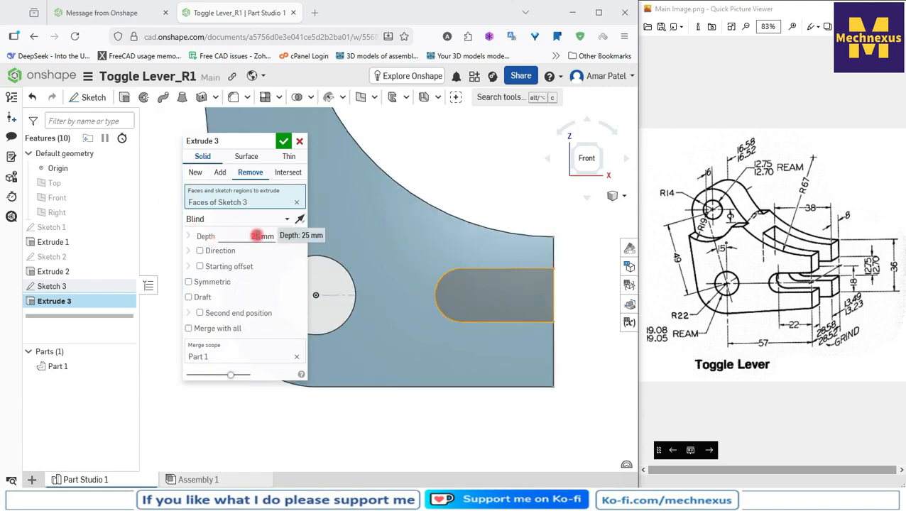
left_click(256, 235)
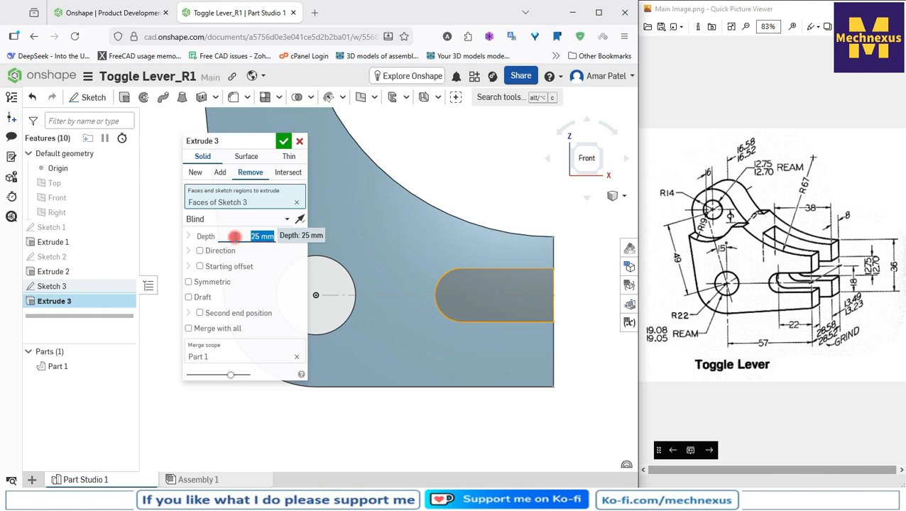
type("40")
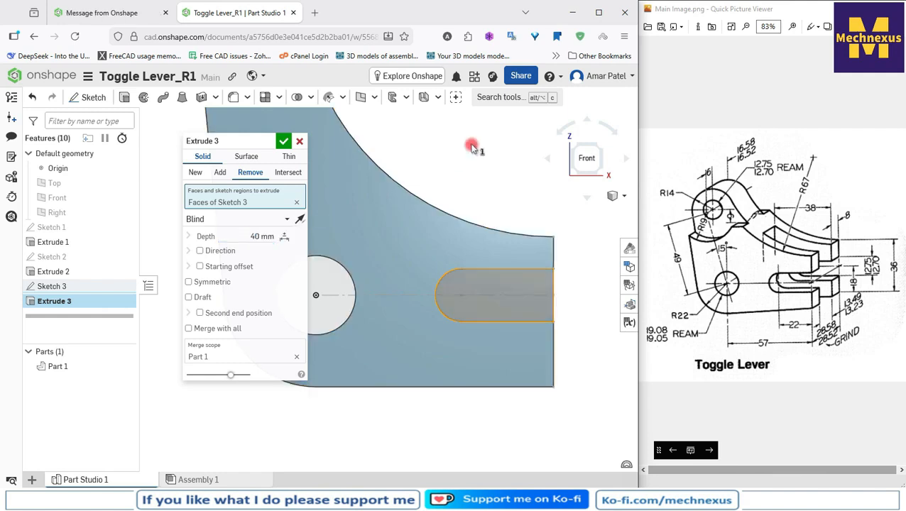
left_click(299, 219)
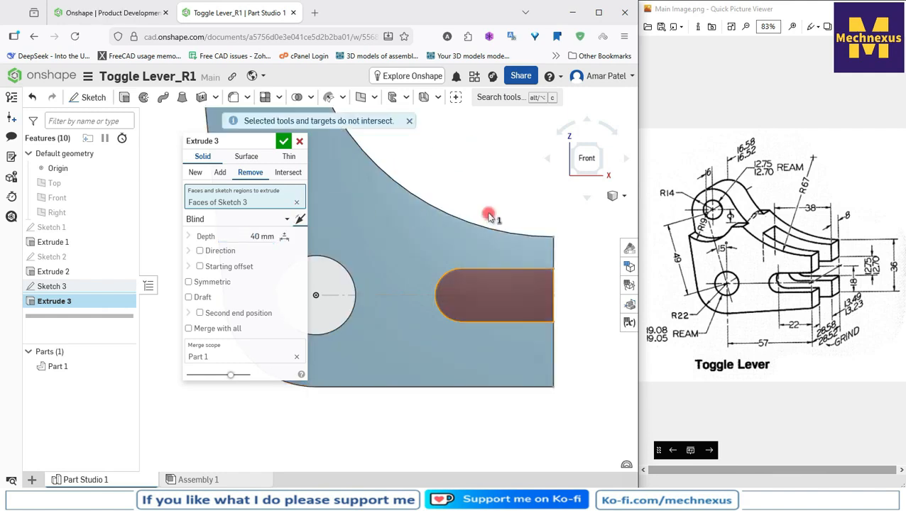
scroll(487, 212, "down", 2)
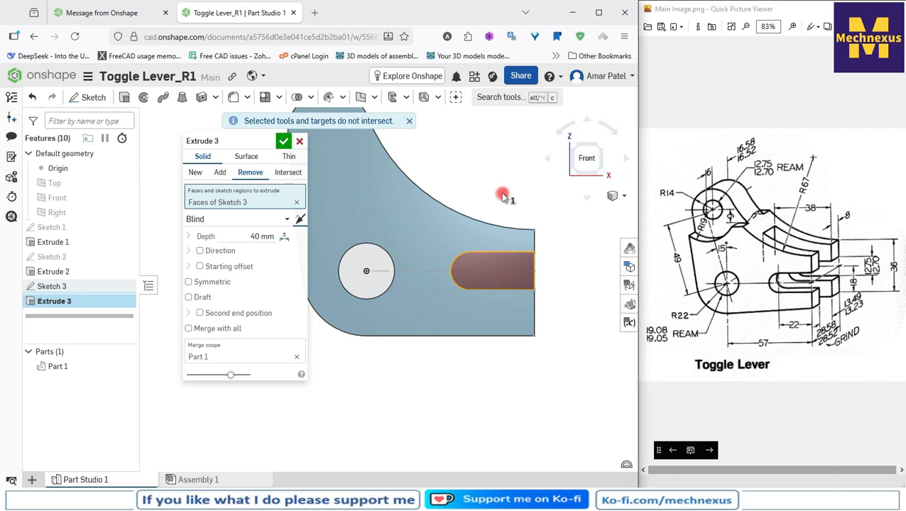
right_click_drag(502, 197, 483, 207)
left_click(481, 208)
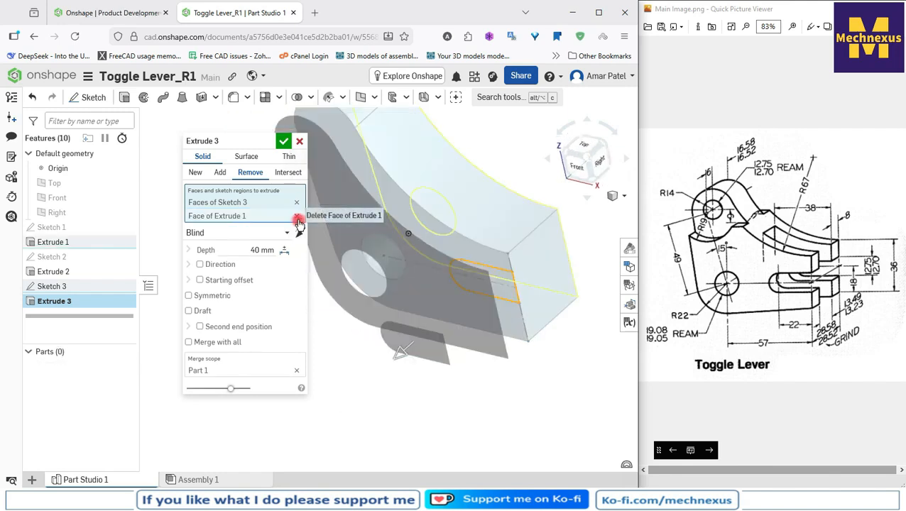
left_click(296, 217)
left_click(299, 220)
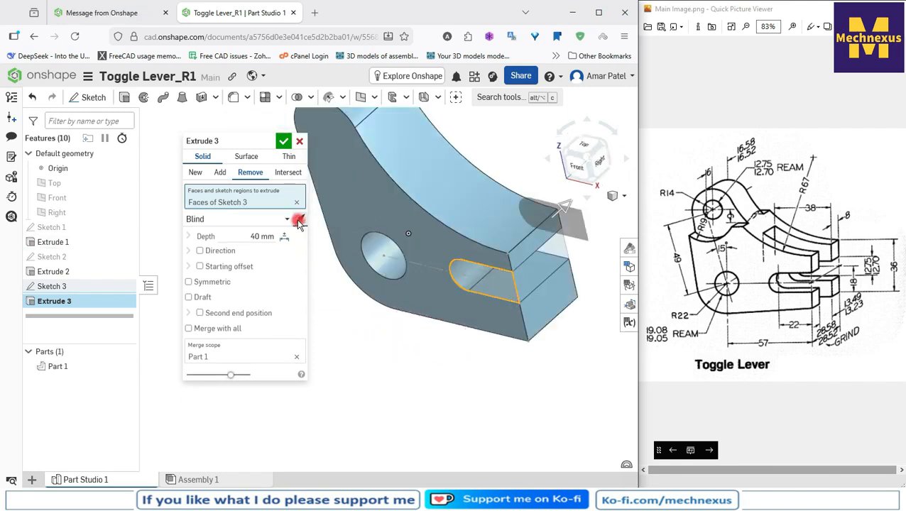
Accept the slot's cut extrusion.
left_click(283, 140)
scroll(454, 334, "down", 2)
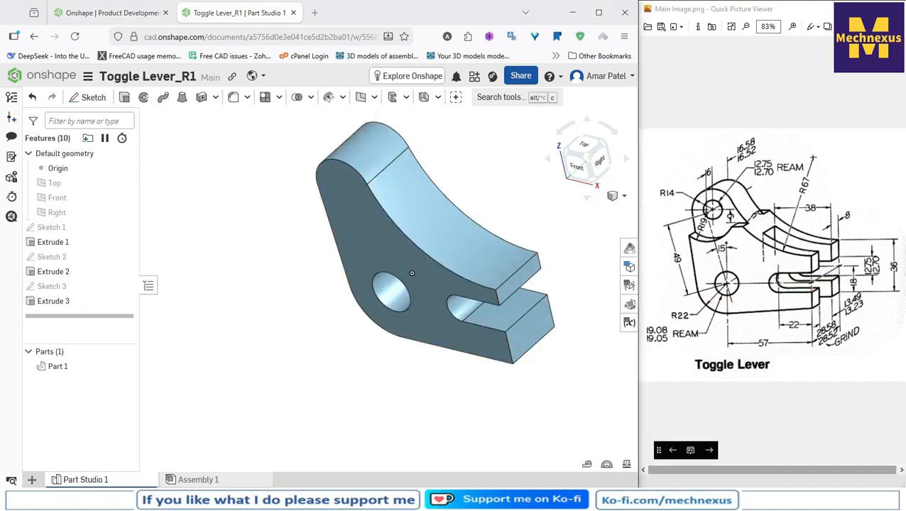
Start a new sketch on the lever body's flat bottom face.
left_click(764, 260)
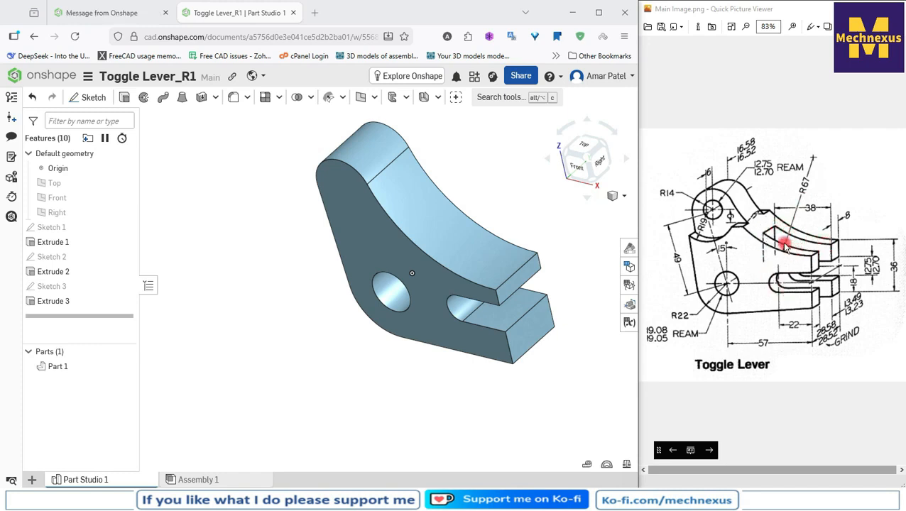
scroll(313, 323, "down", 4)
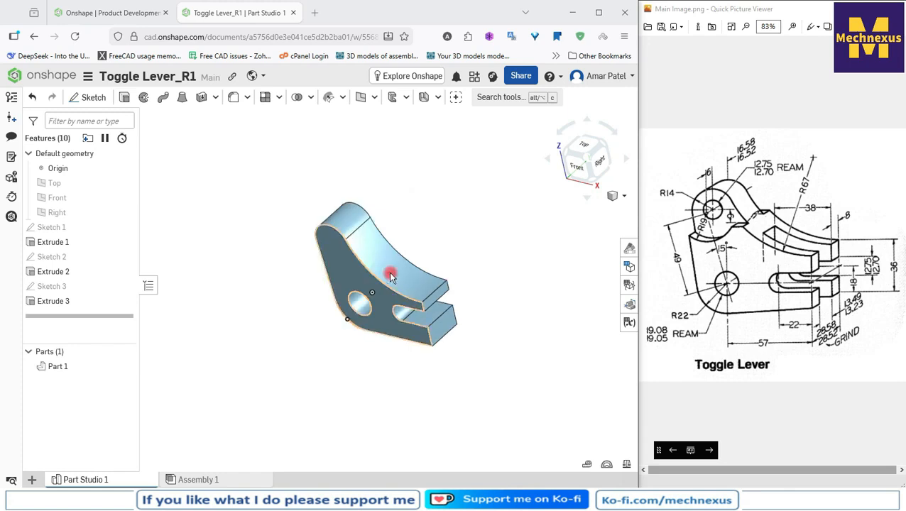
scroll(391, 276, "up", 4)
right_click_drag(253, 343, 259, 245)
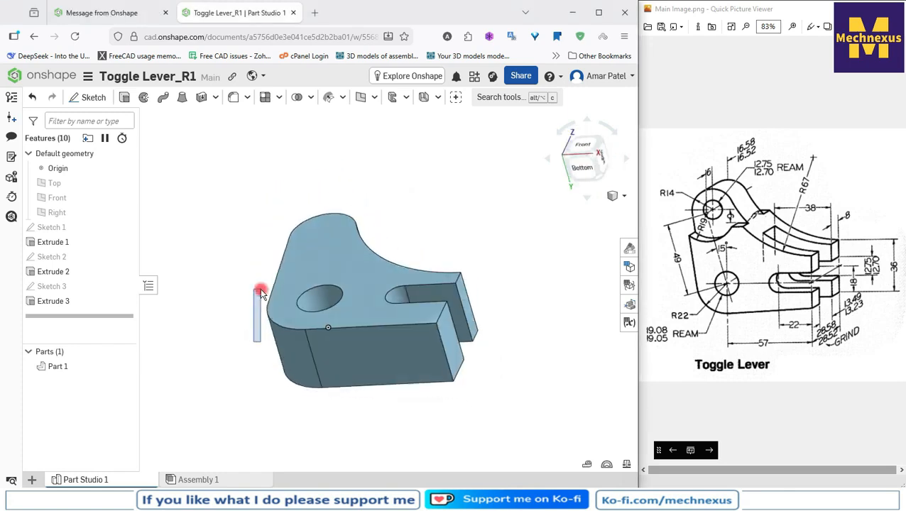
left_click(401, 354)
left_click(83, 98)
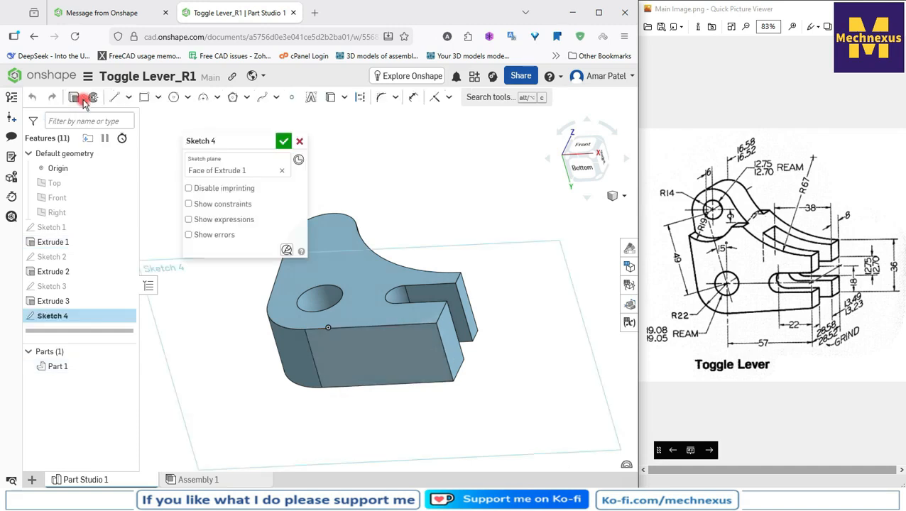
scroll(477, 166, "down", 2)
scroll(396, 275, "up", 1)
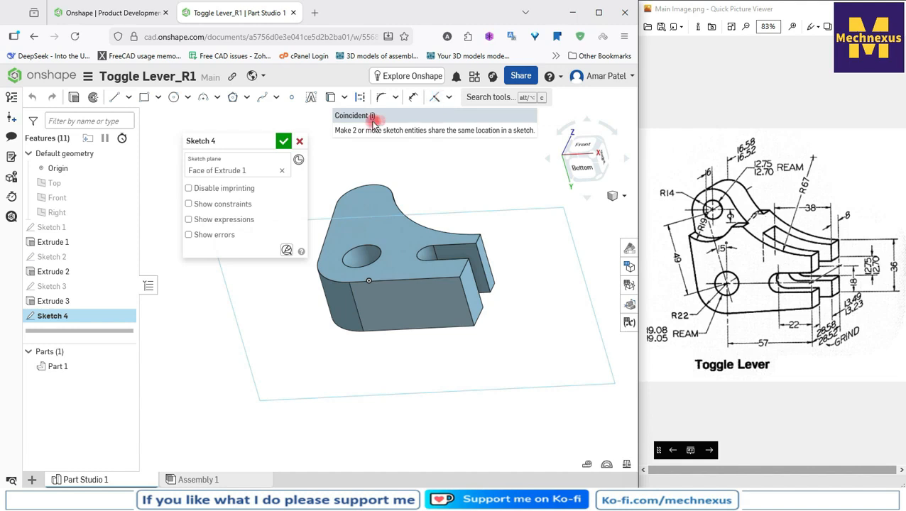
Project the bottom face's end edge on the slotted side into the sketch and view the sketch from the bottom.
left_click(331, 98)
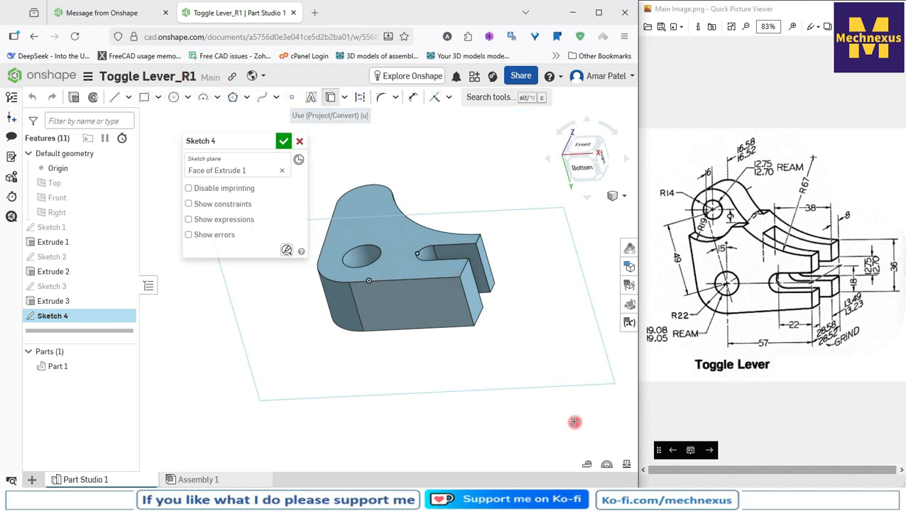
left_click(470, 309)
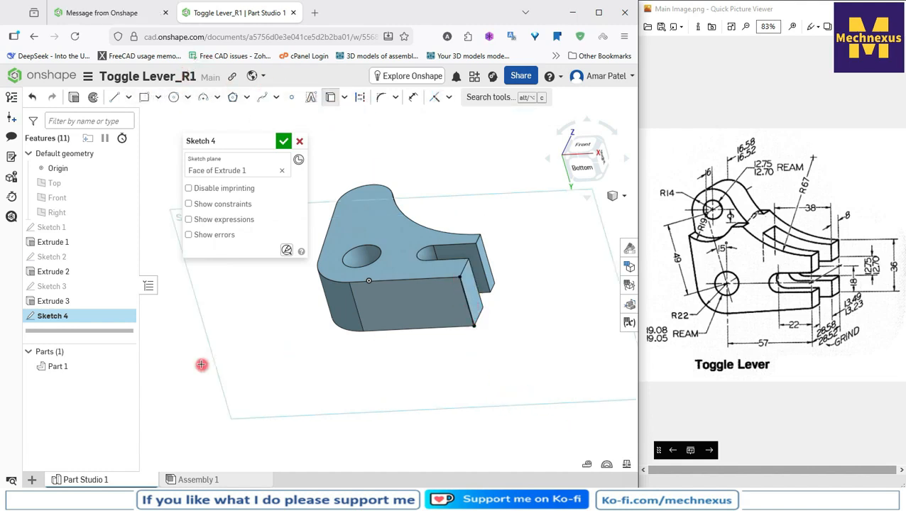
left_click(583, 169)
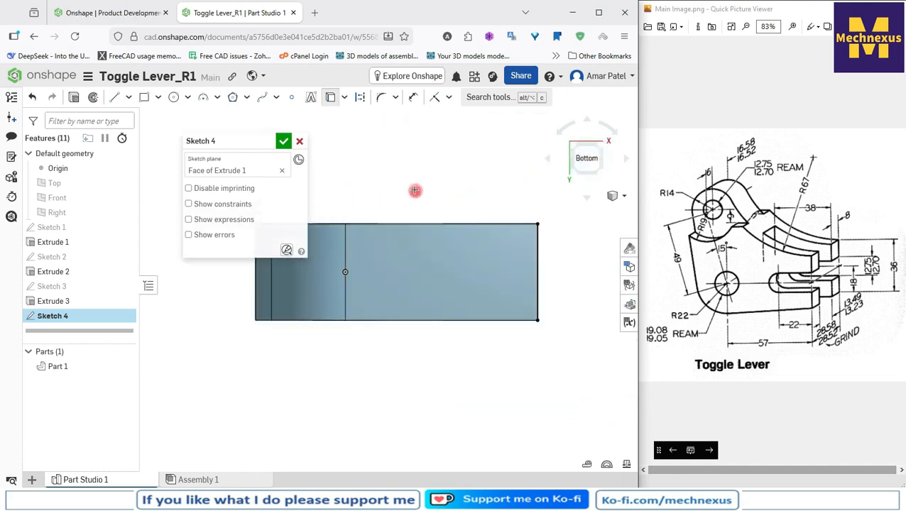
right_click(417, 188)
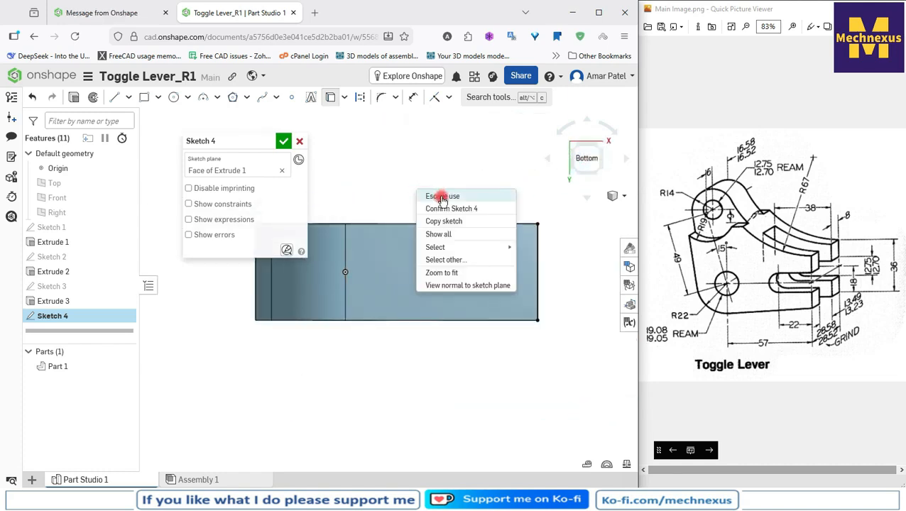
left_click(441, 197)
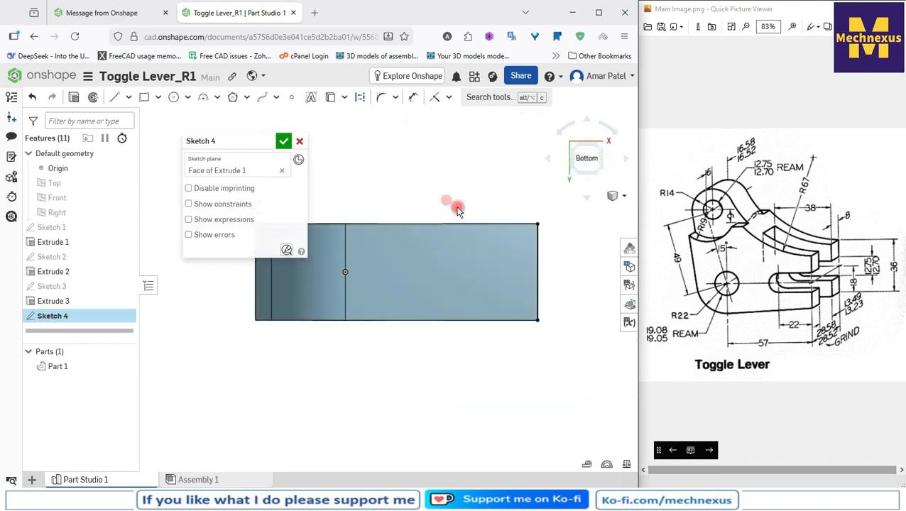
Convert the projected end edge to construction geometry.
left_click(526, 277)
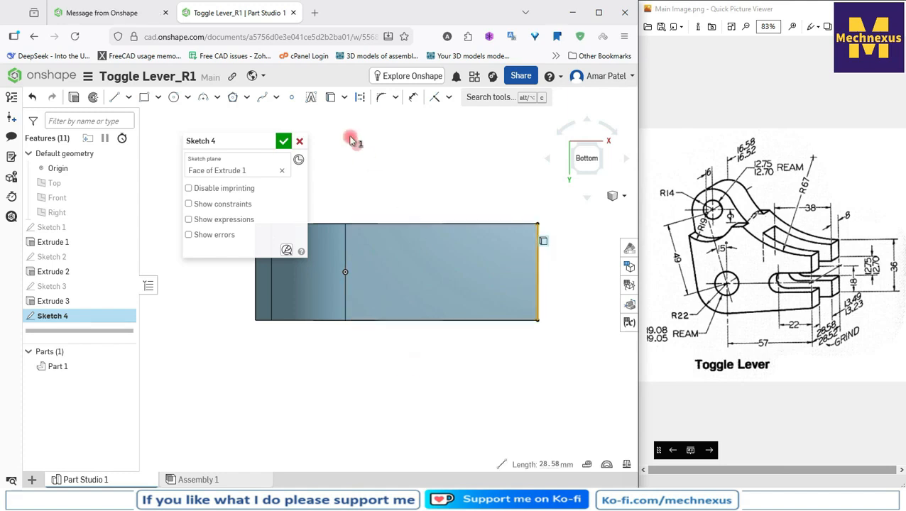
left_click(360, 99)
left_click(434, 172)
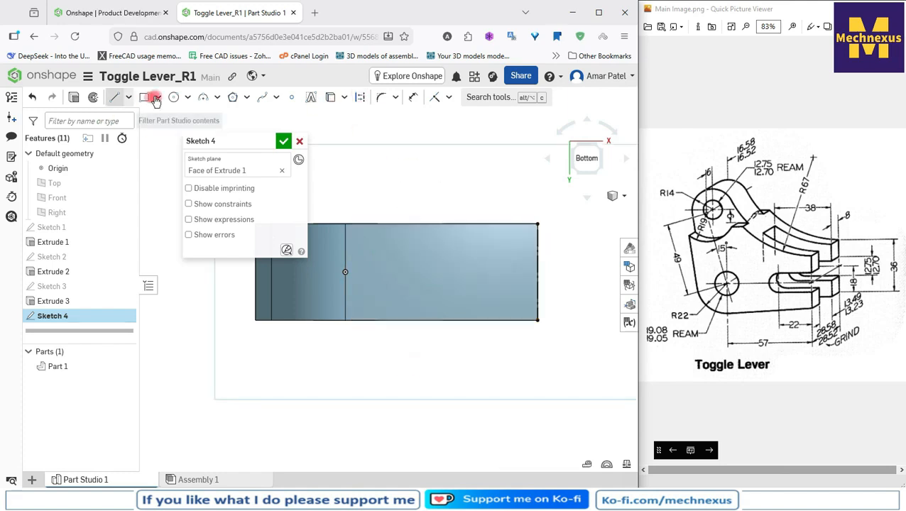
Draw a horizontal construction centerline about 57 mm long from the origin point to the midpoint of the projected end edge.
left_click(115, 99)
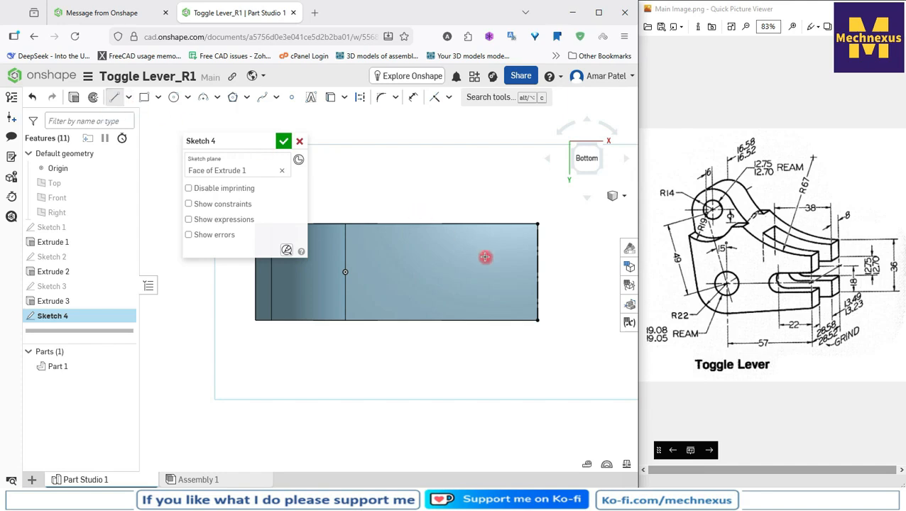
left_click(346, 273)
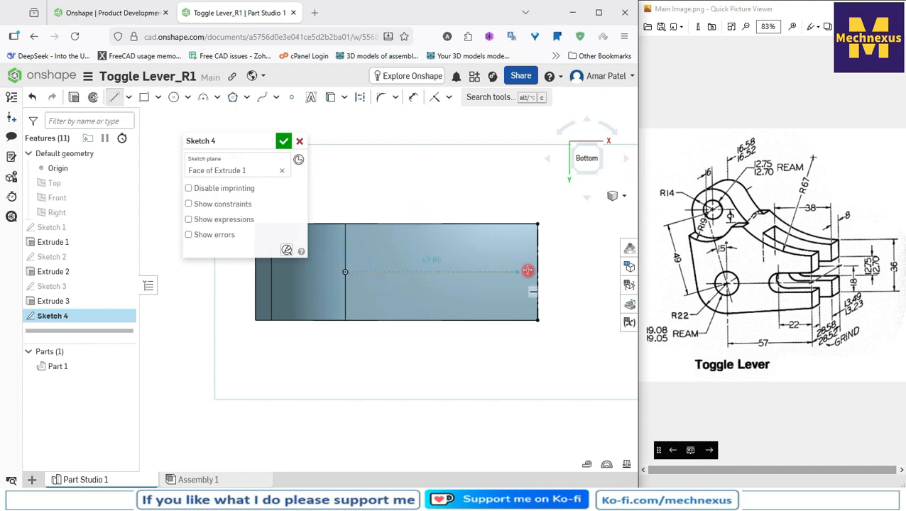
left_click(513, 255)
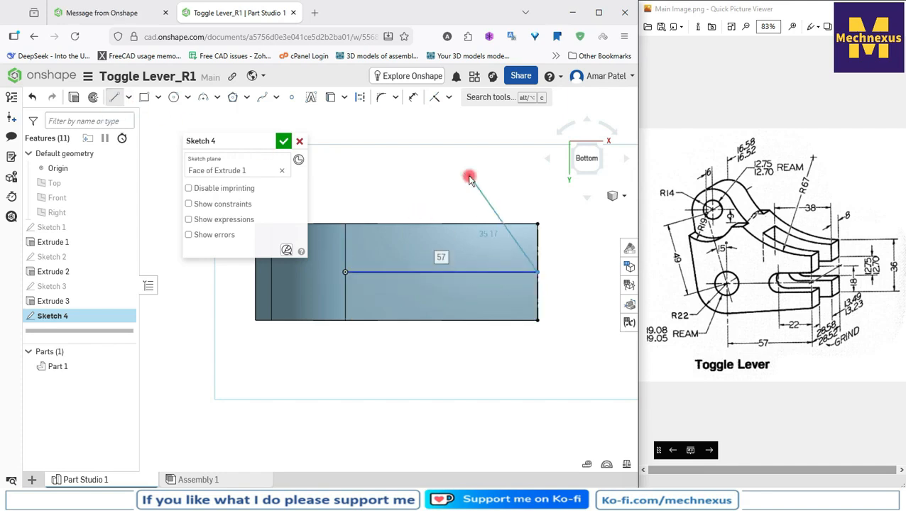
right_click(469, 176)
left_click(491, 182)
left_click(455, 276)
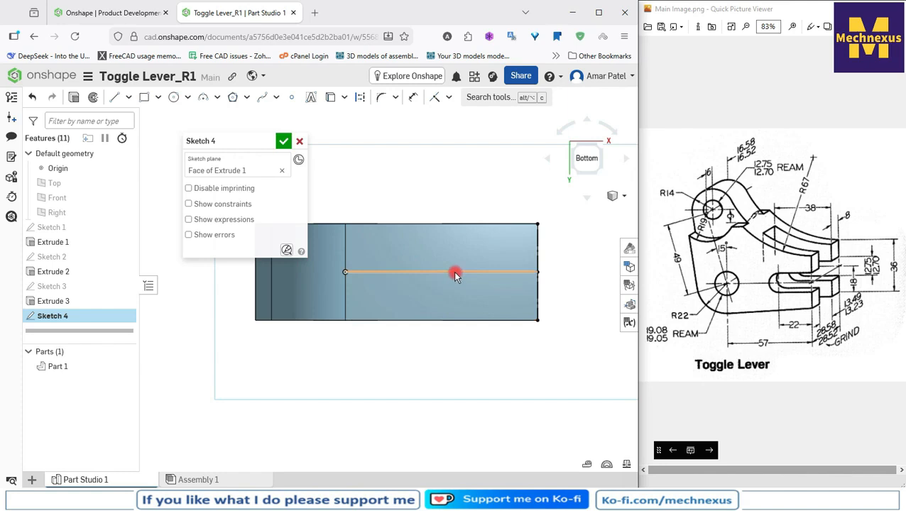
left_click(364, 98)
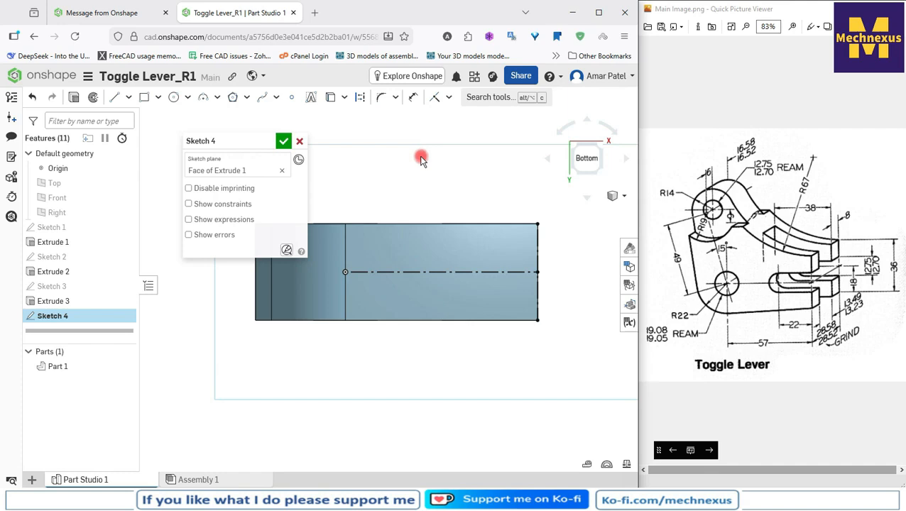
Sketch a rectangle about 50.4 mm long and 13.8 mm wide around the centerline, starting on the projected end edge.
left_click(146, 98)
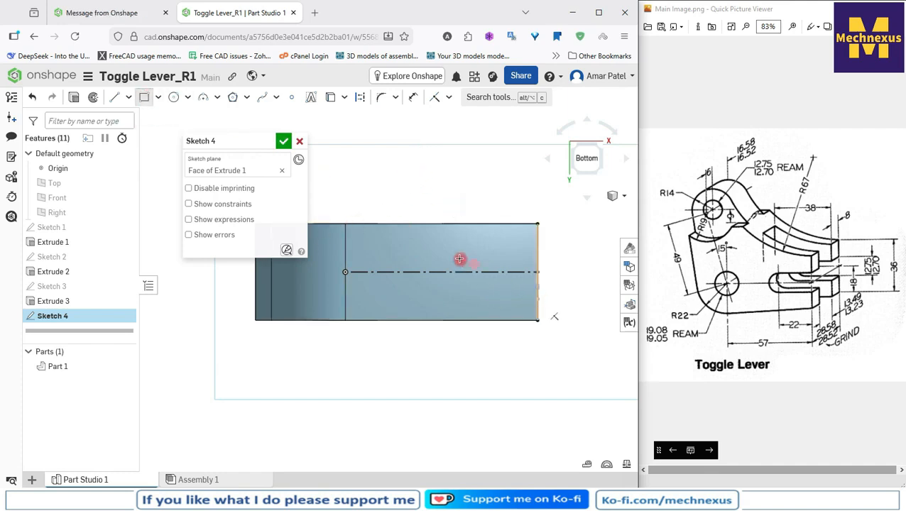
left_click(538, 298)
left_click(367, 252)
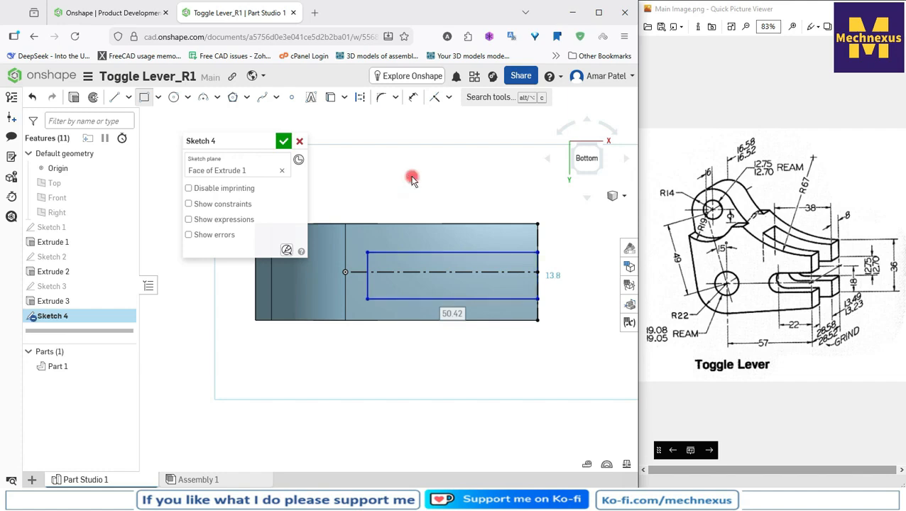
right_click(412, 179)
left_click(431, 186)
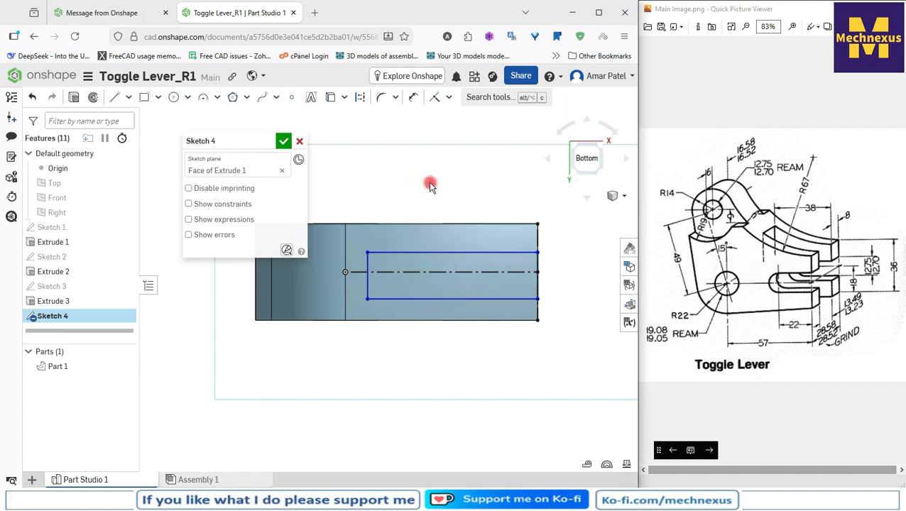
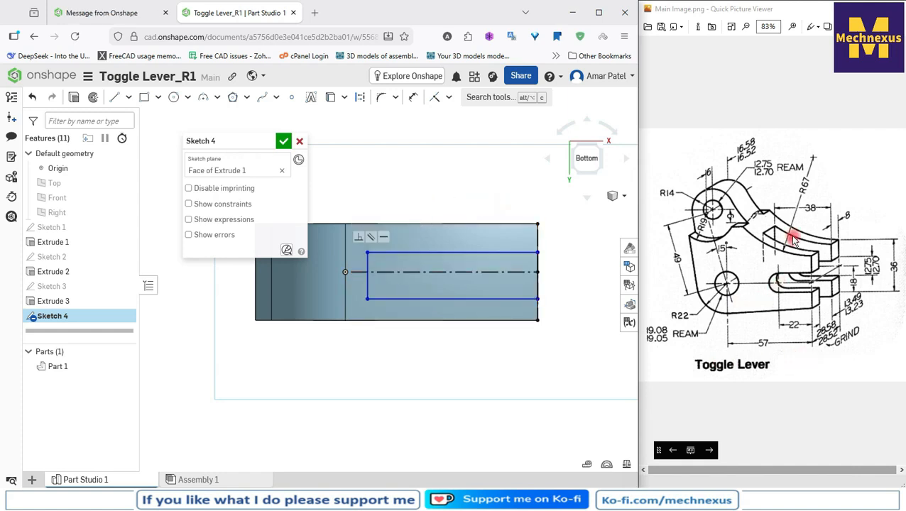
left_click(452, 99)
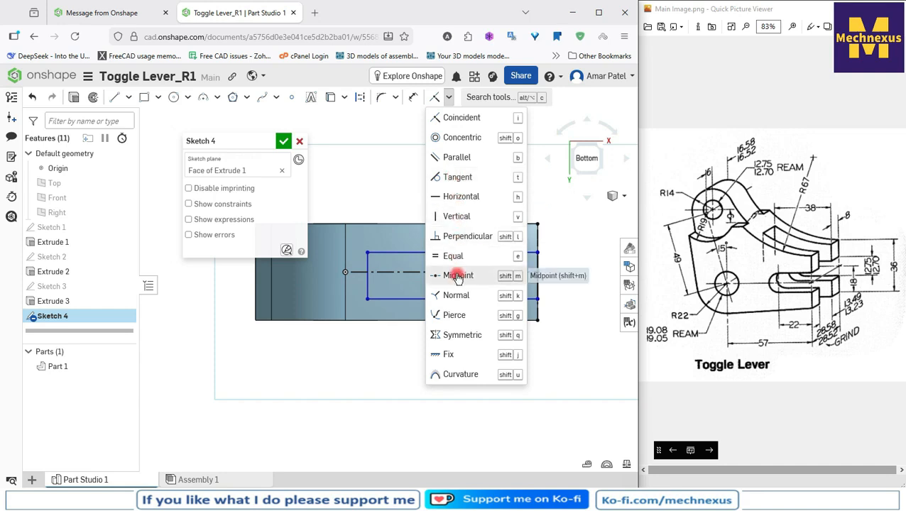
left_click(370, 182)
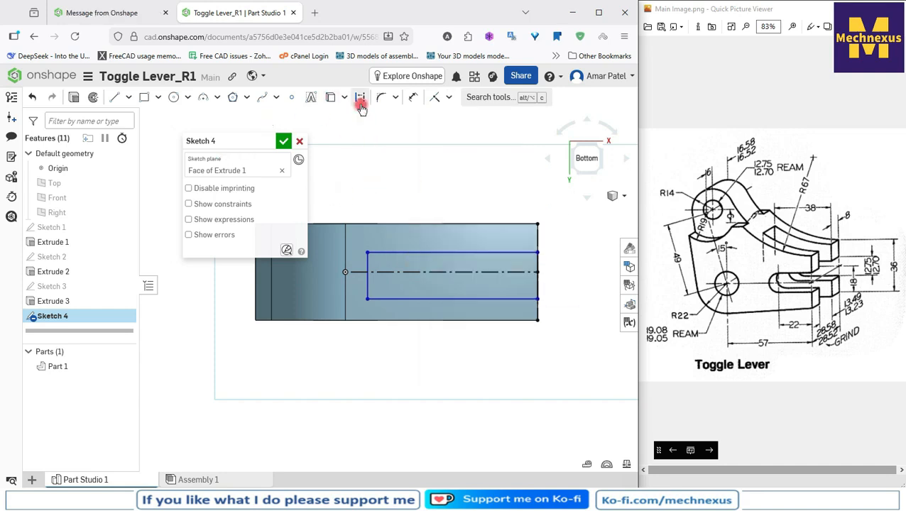
left_click_drag(367, 274, 360, 292)
key("ctrl+z")
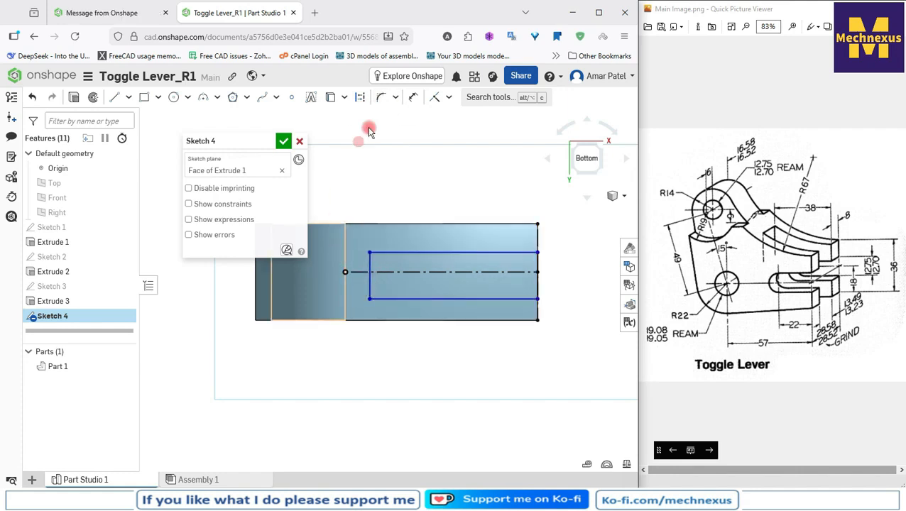
Dimension the rectangle's inner short side and set its width to 13.49 mm.
left_click(413, 97)
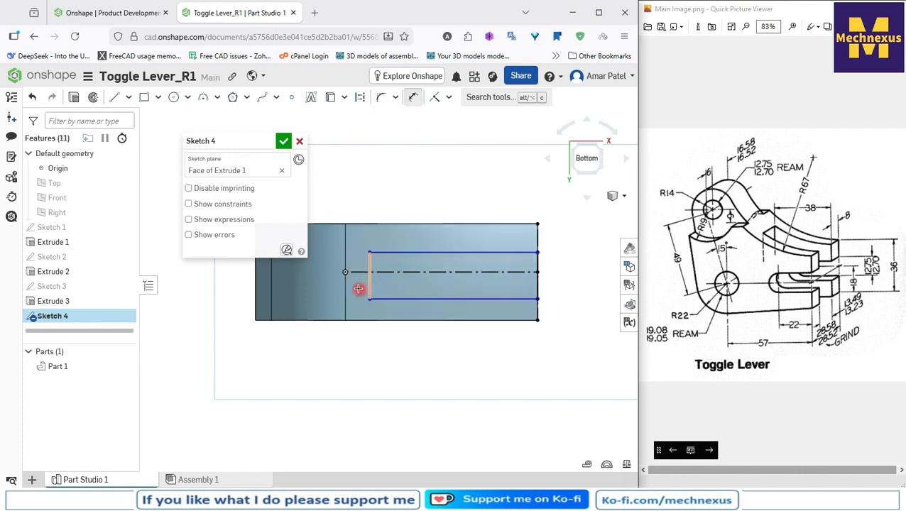
left_click(360, 288)
left_click(306, 284)
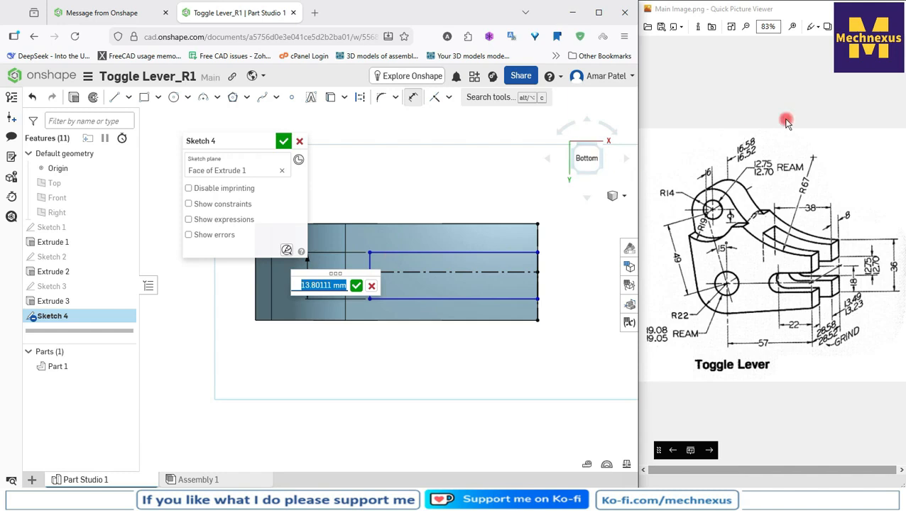
type("13.49")
key("Return")
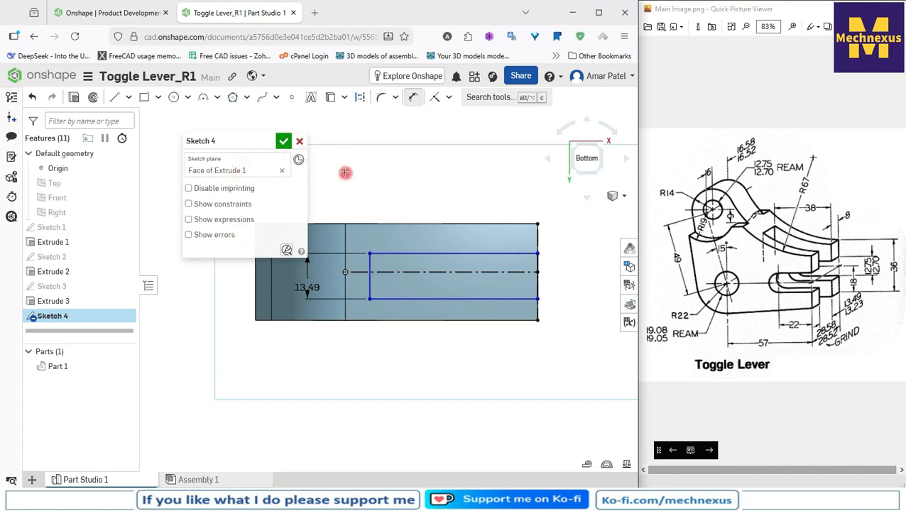
Move the sketch dialog clear of the part and place a point at the midpoint of the rectangle's inner short side.
left_click_drag(233, 140, 120, 240)
left_click_drag(110, 291, 54, 338)
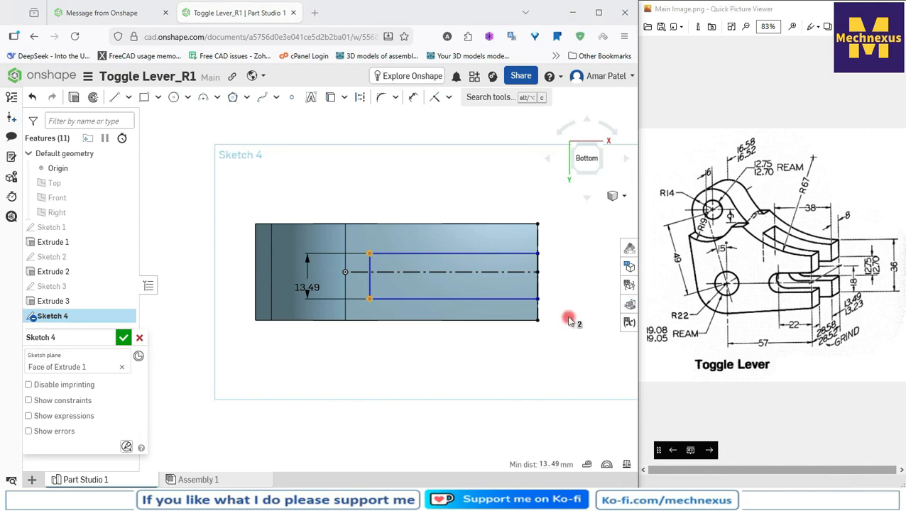
left_click(430, 288)
scroll(360, 284, "up", 3)
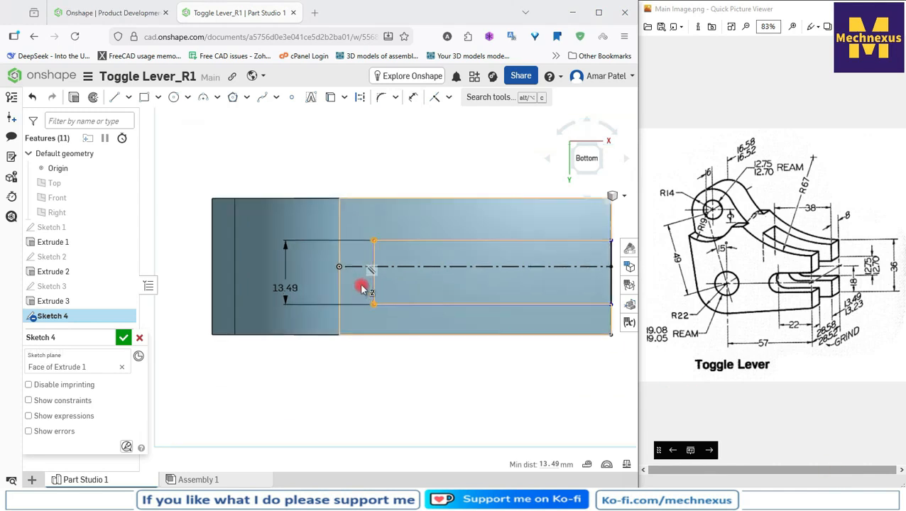
left_click(291, 100)
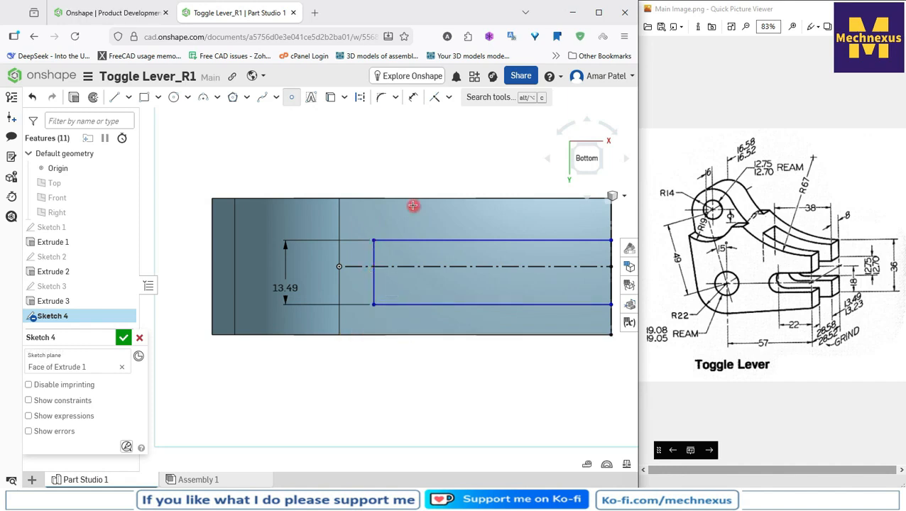
right_click(411, 182)
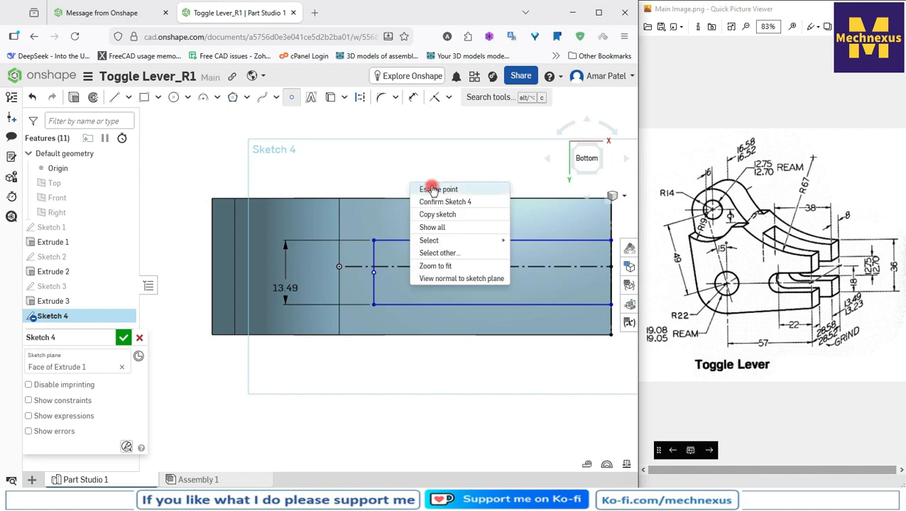
left_click(433, 190)
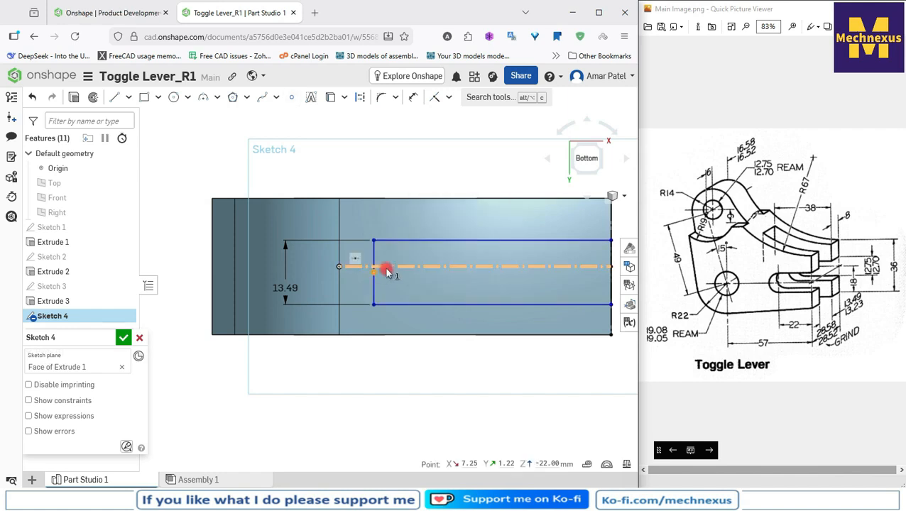
Make the midpoint coincident with the construction centerline and reposition the 13.49 mm dimension beside the rectangle.
left_click(387, 270)
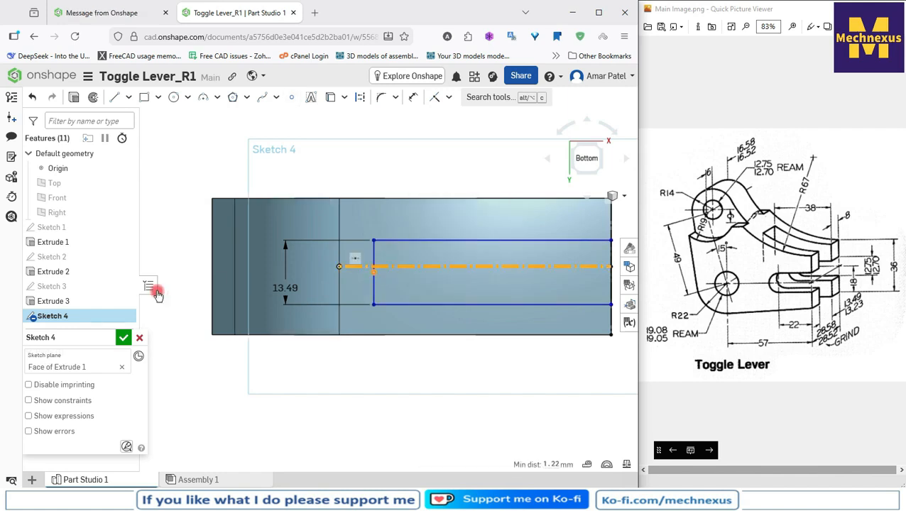
left_click(450, 98)
left_click(449, 118)
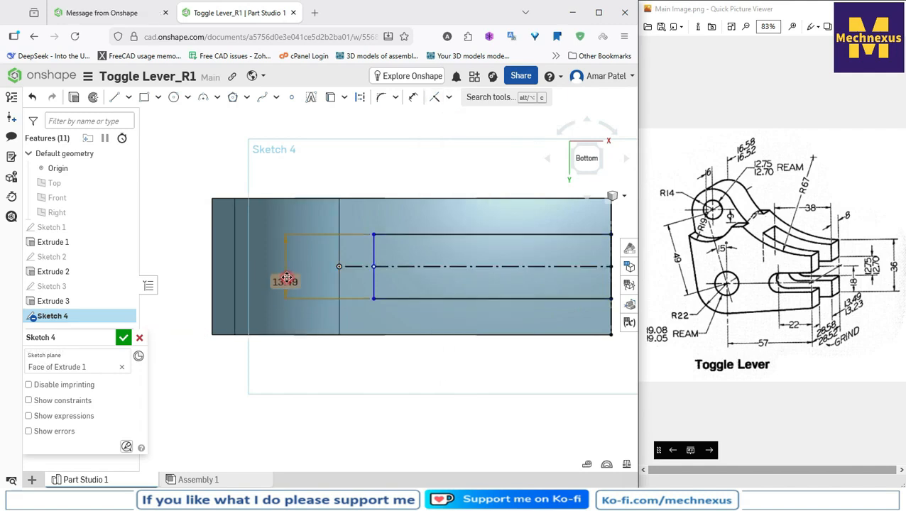
left_click_drag(284, 280, 297, 264)
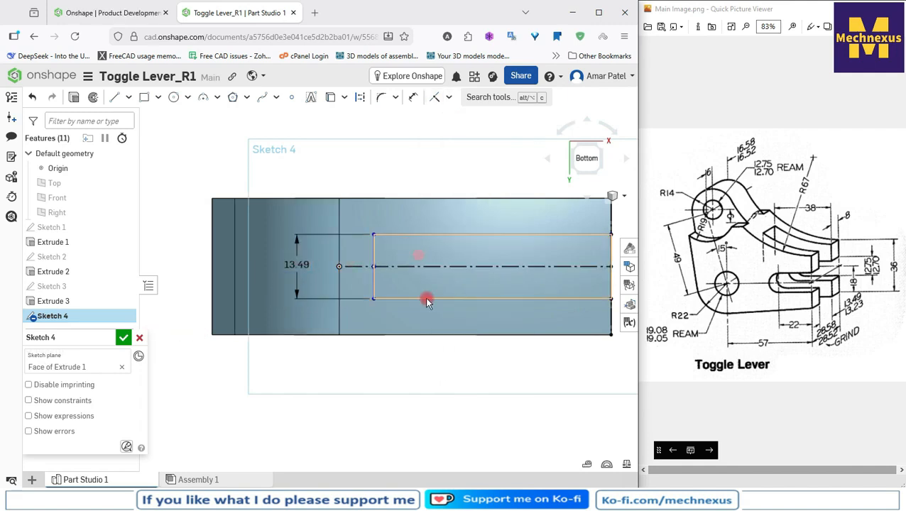
Dimension the rectangle's length as 38 mm and accept the sketch.
left_click(412, 99)
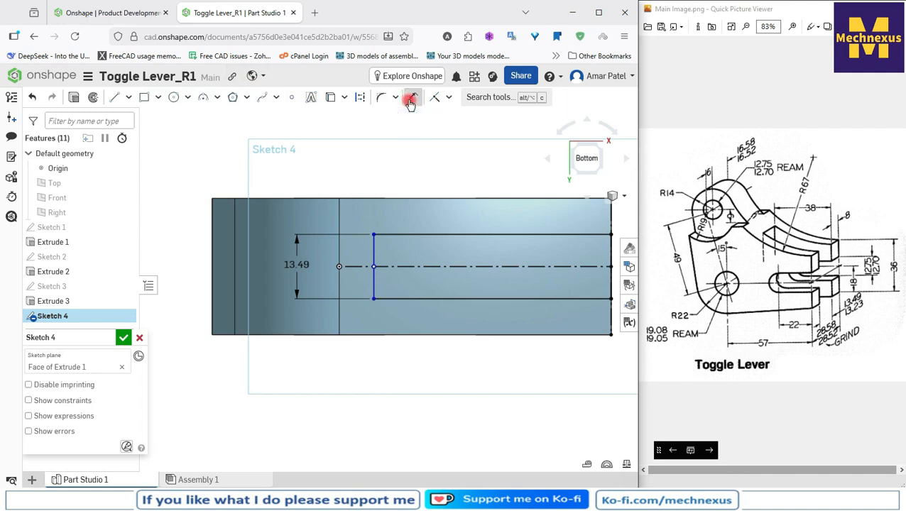
left_click(452, 305)
left_click(471, 319)
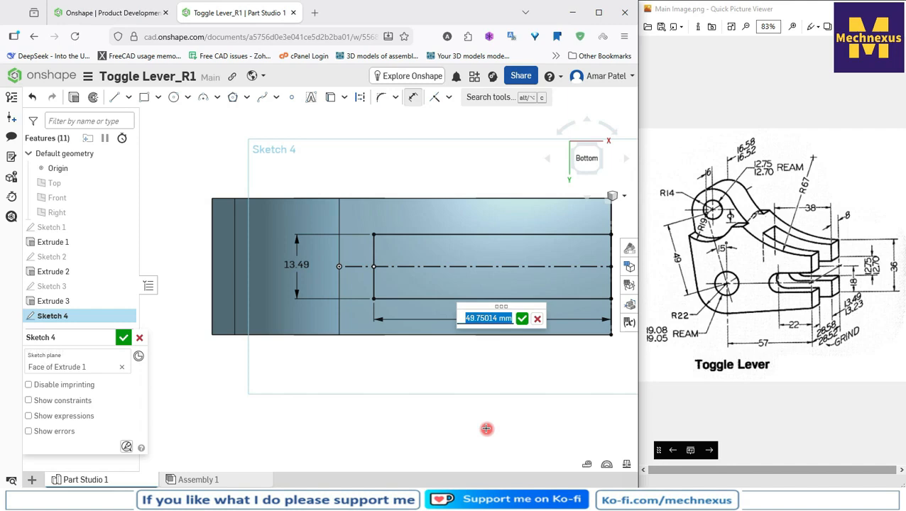
type("38")
key("Return")
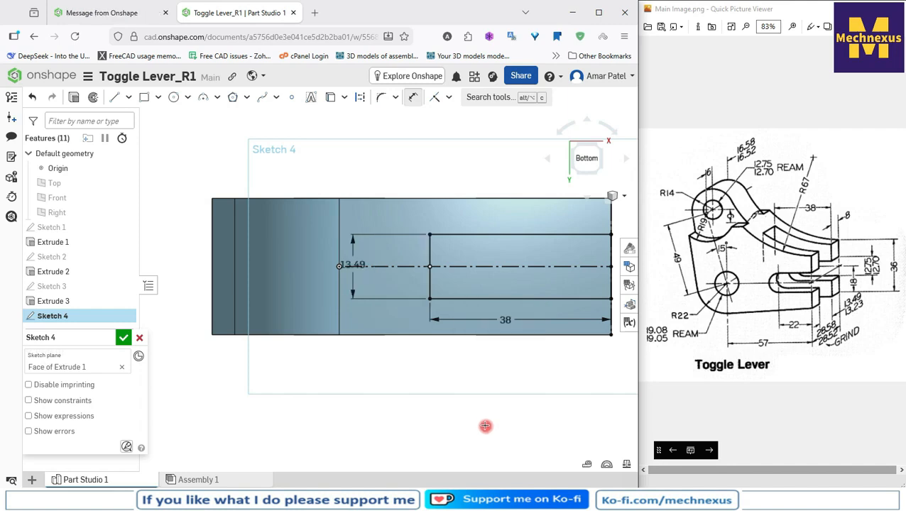
left_click(123, 337)
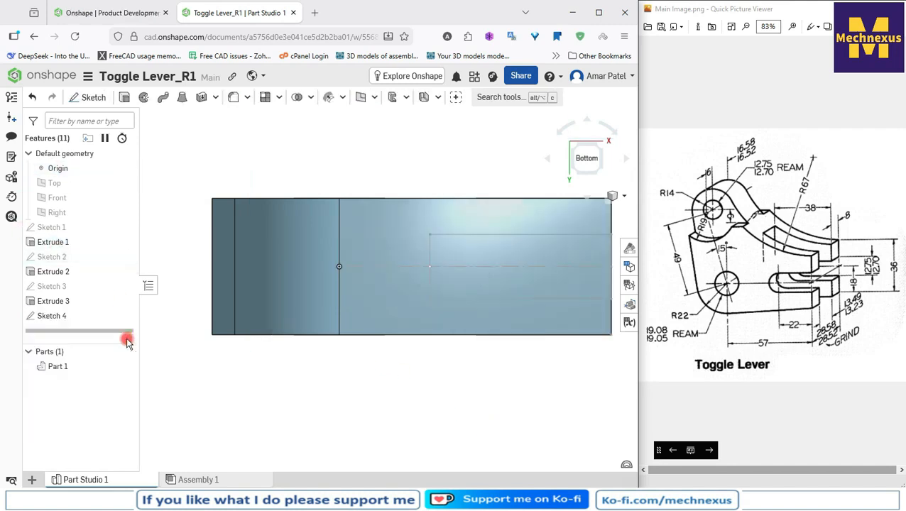
Create an extrusion of the rectangle sketch with the Remove operation to cut the fork.
scroll(394, 251, "down", 3)
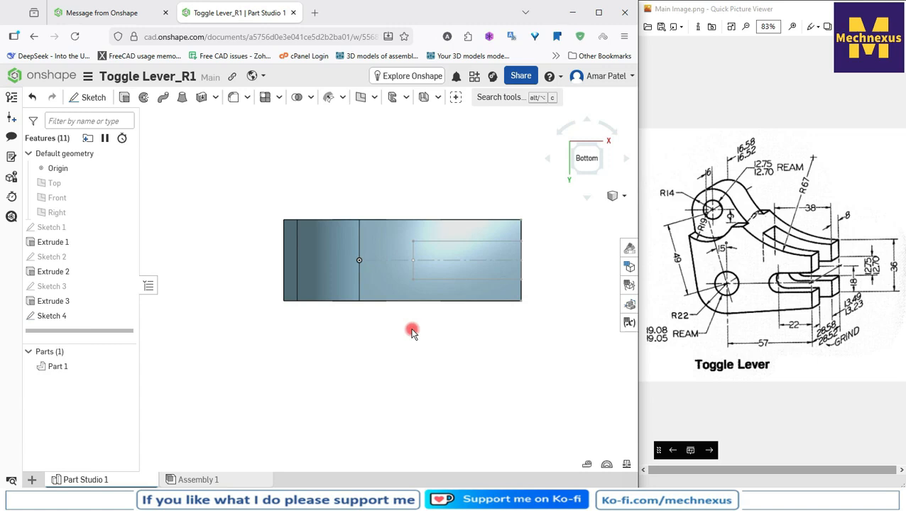
right_click_drag(412, 333, 398, 348)
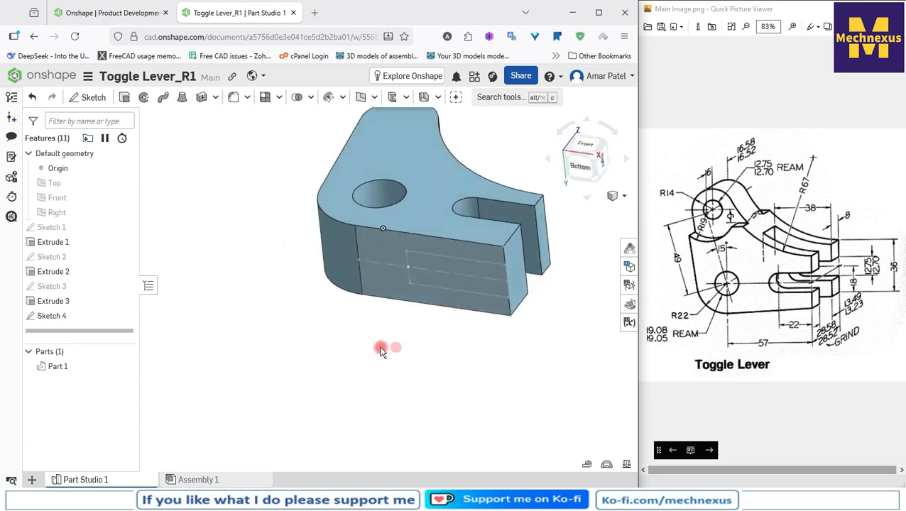
scroll(362, 329, "down", 3)
scroll(362, 328, "up", 3)
left_click(37, 316)
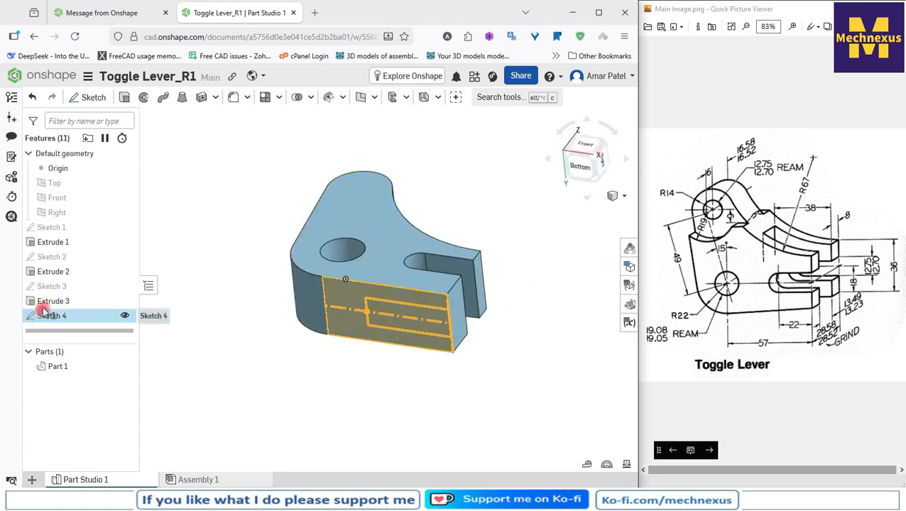
left_click(120, 98)
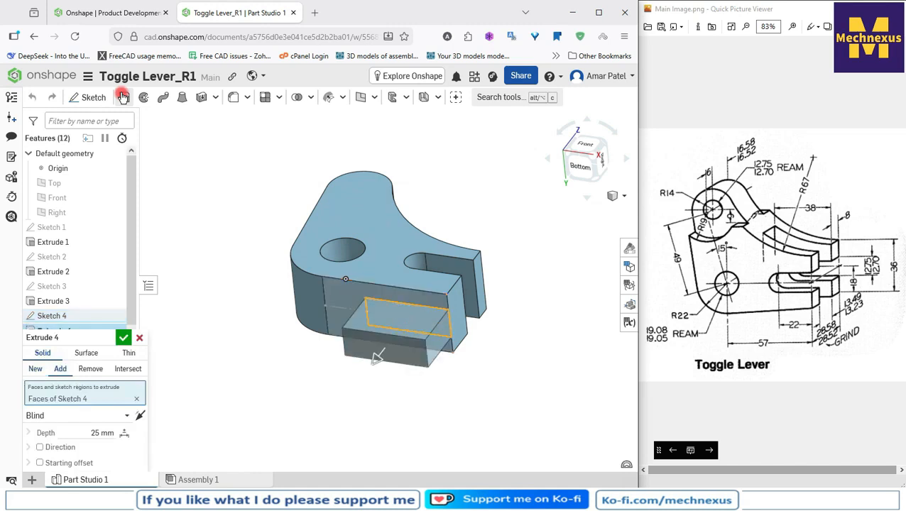
left_click(84, 370)
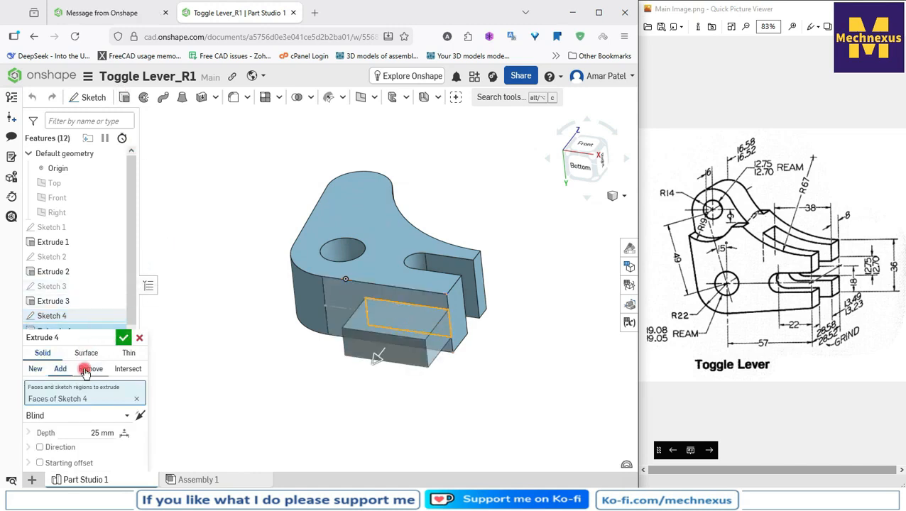
Move the extrude dialog clear of the feature list and set the fork cut's blind depth to 50 mm.
left_click_drag(84, 335, 187, 171)
left_click(192, 272)
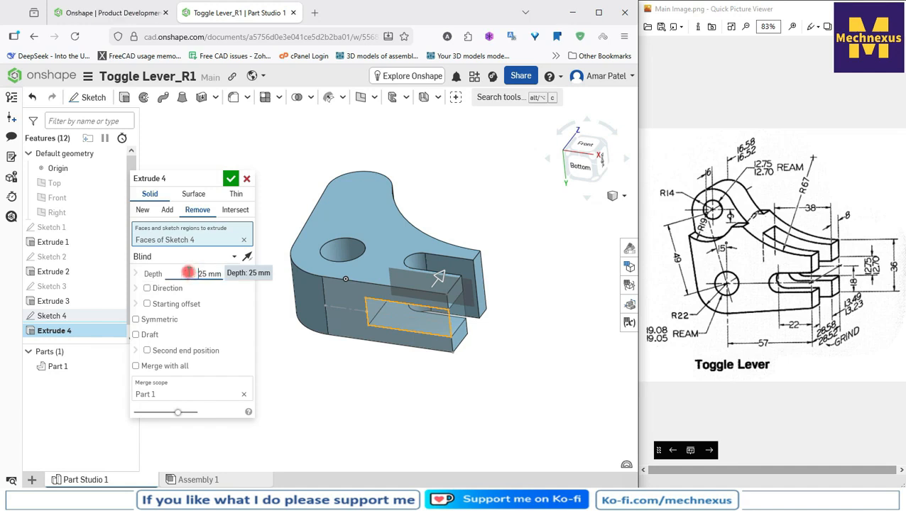
left_click_drag(192, 274, 237, 273)
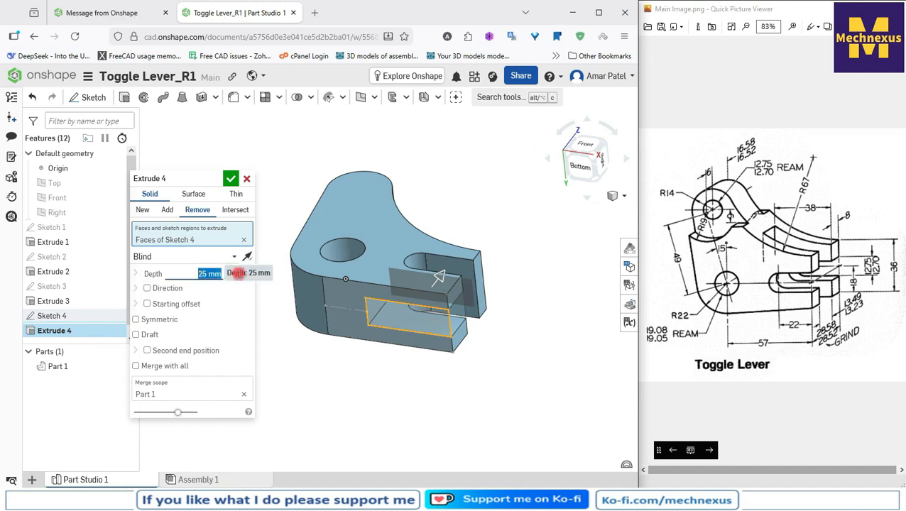
type("50")
key("Return")
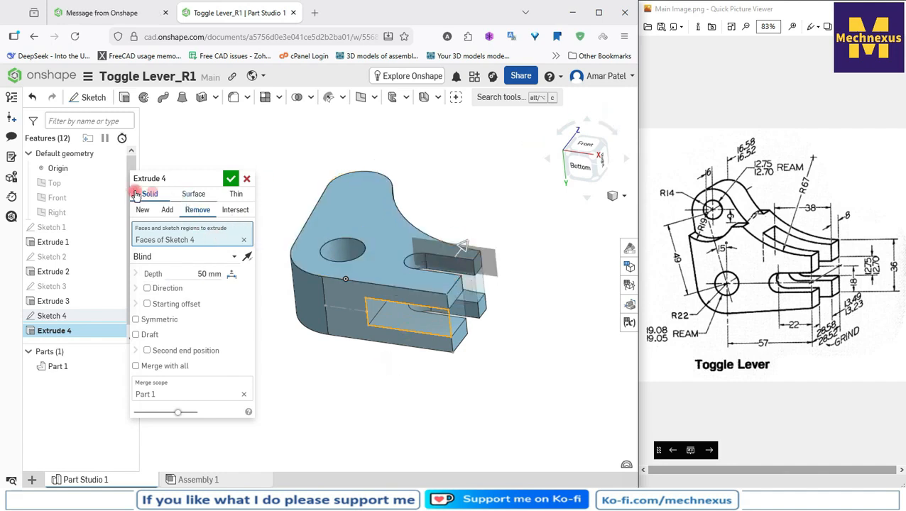
Accept the fork cut and start a sketch on the lever's flat front face, viewed square-on.
left_click(235, 177)
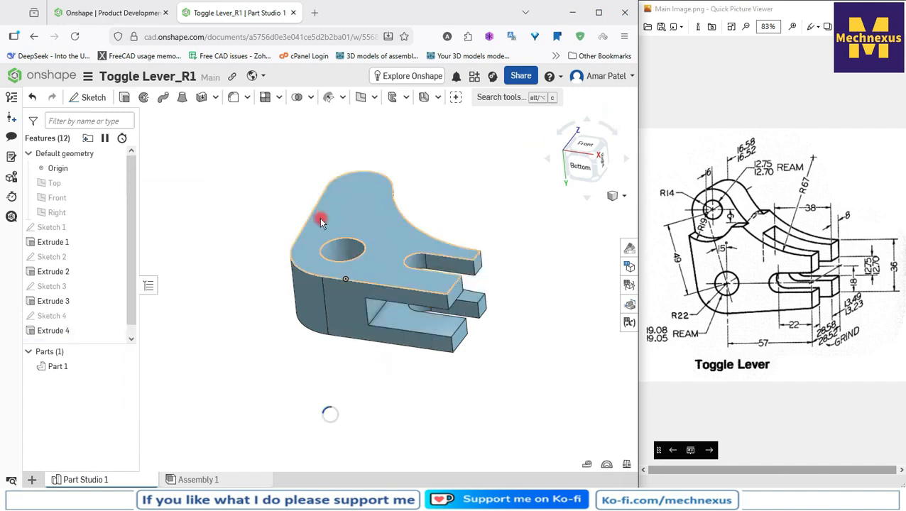
scroll(302, 226, "down", 2)
right_click_drag(300, 226, 268, 265)
left_click_drag(268, 263, 262, 269)
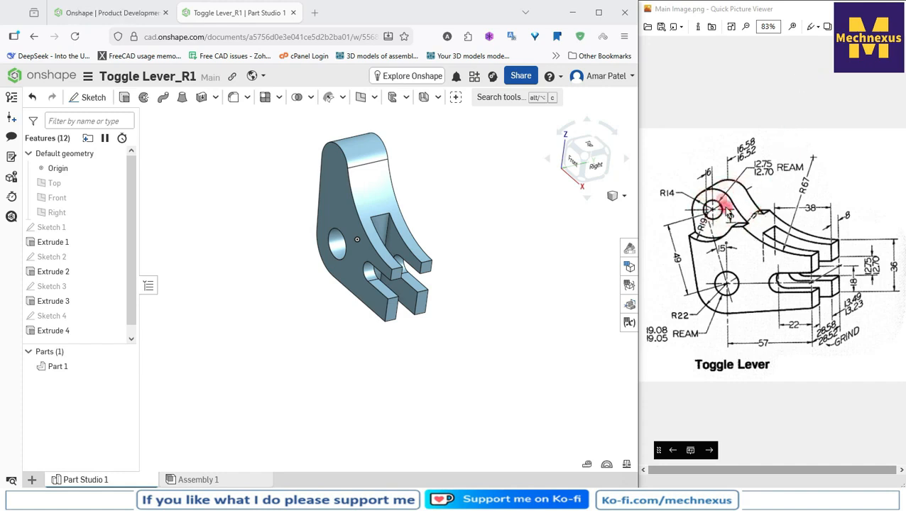
left_click(454, 190)
left_click(332, 191)
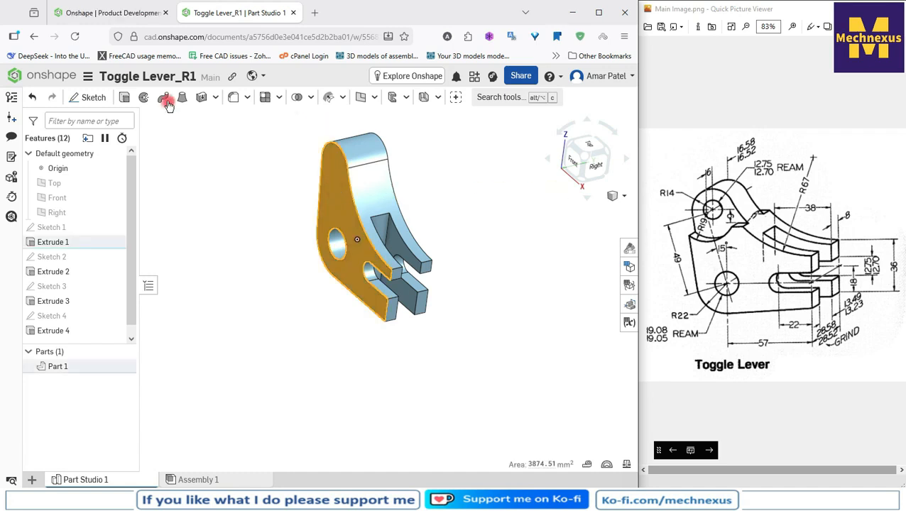
left_click(93, 99)
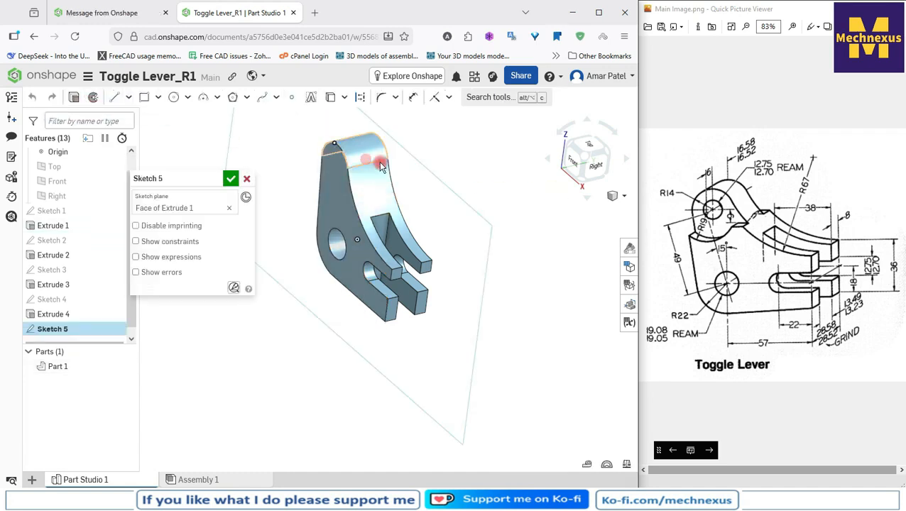
left_click(566, 169)
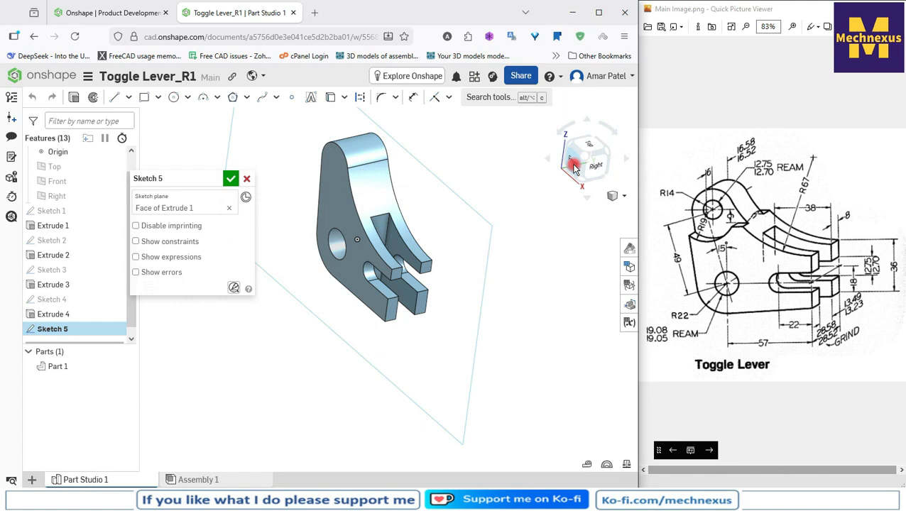
left_click(574, 167)
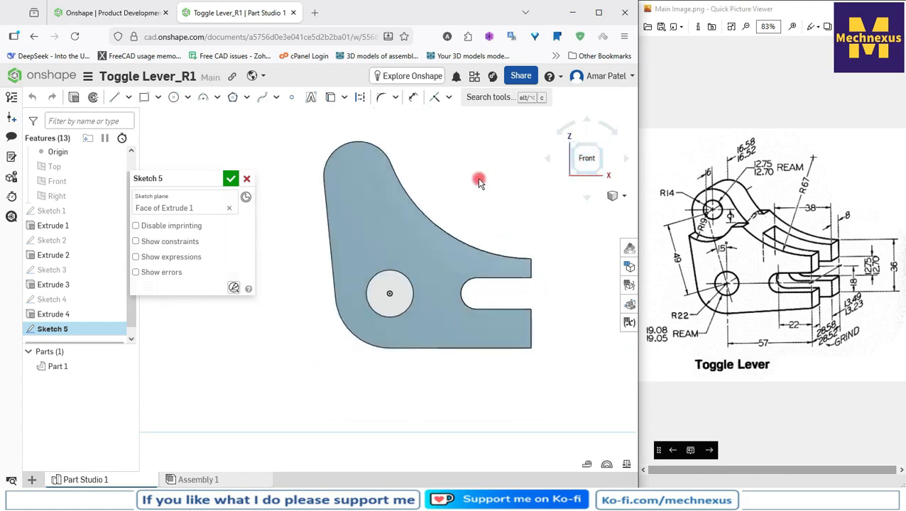
left_click(203, 97)
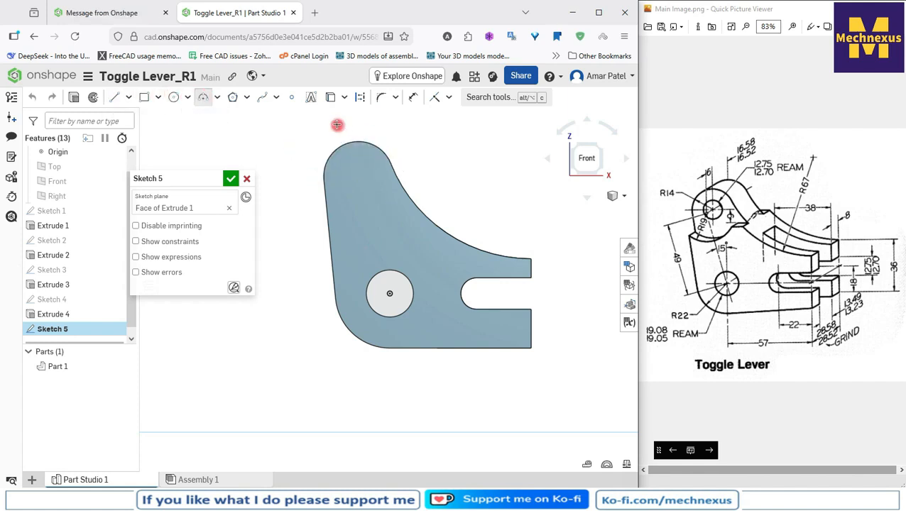
right_click(310, 130)
left_click(331, 135)
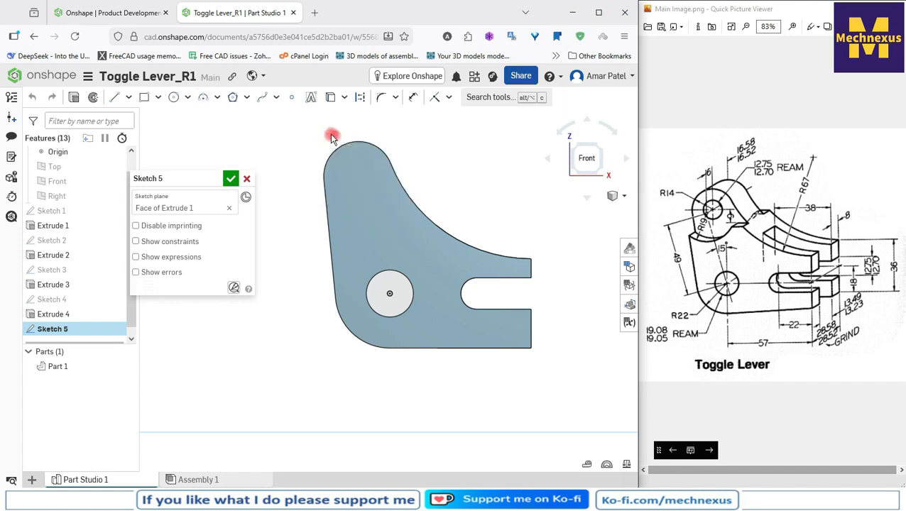
Project the lever's rounded upper edge into the sketch and convert it to construction geometry.
left_click(365, 140)
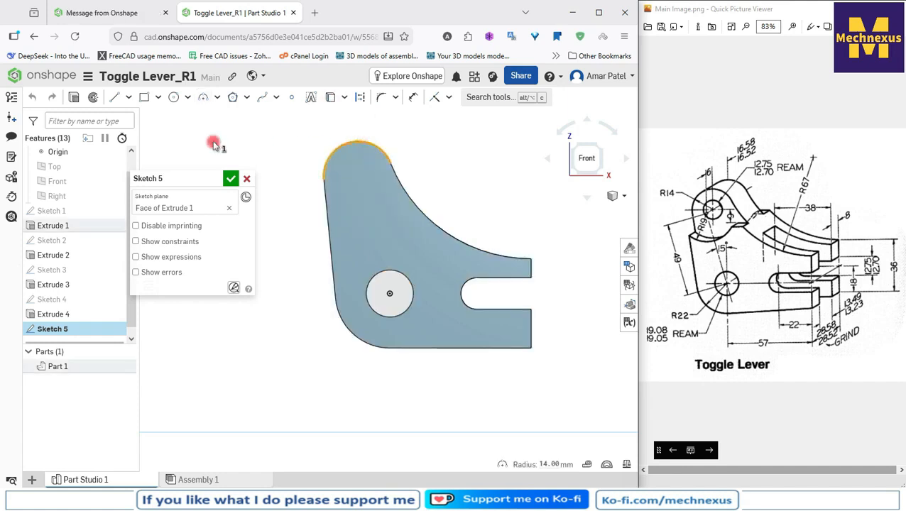
left_click(329, 100)
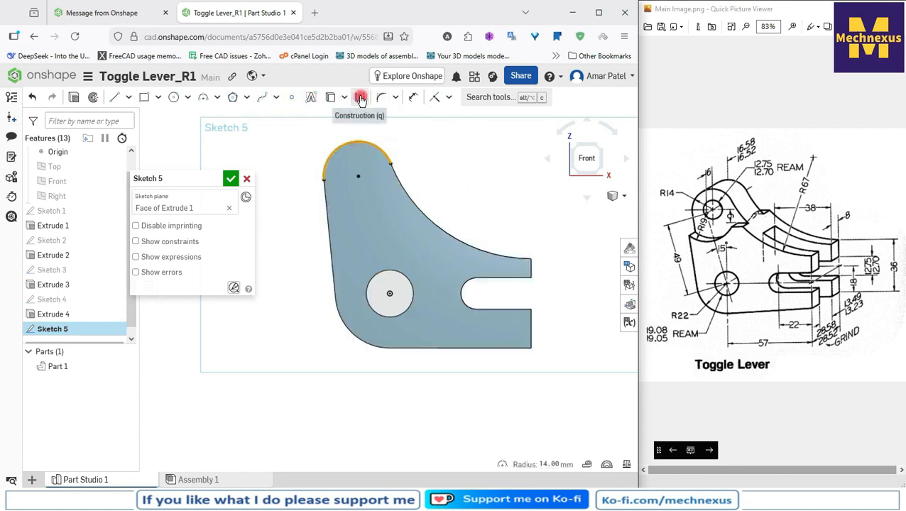
left_click(360, 98)
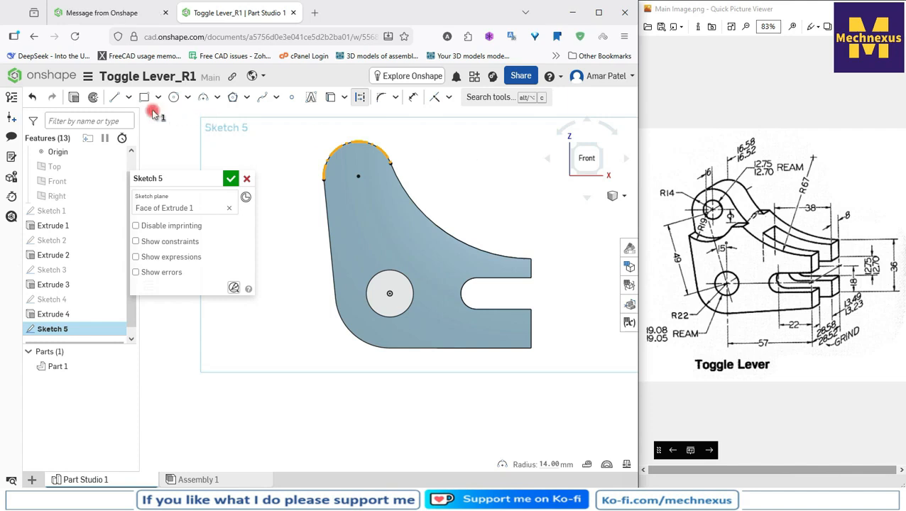
Sketch a downward-bulging three-point arc of about 39 mm radius across the lever arm and make it regular geometry.
left_click(204, 97)
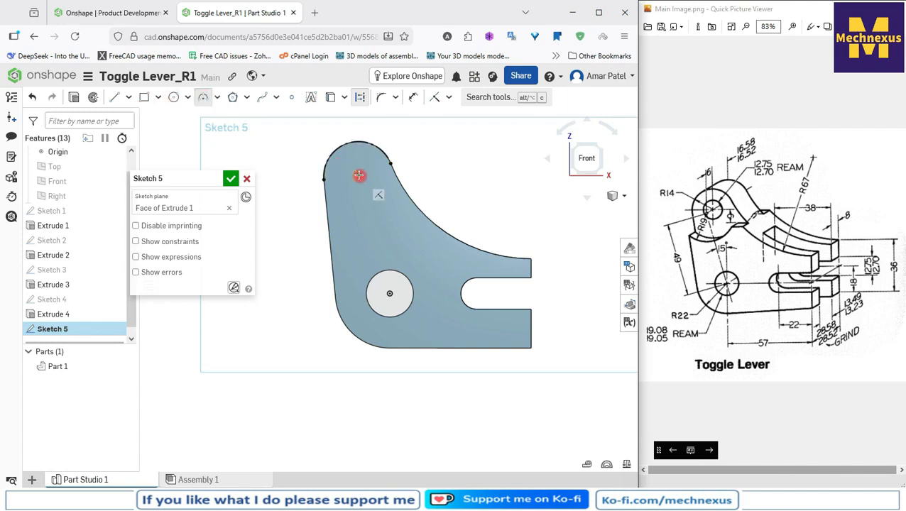
left_click(358, 174)
left_click(285, 181)
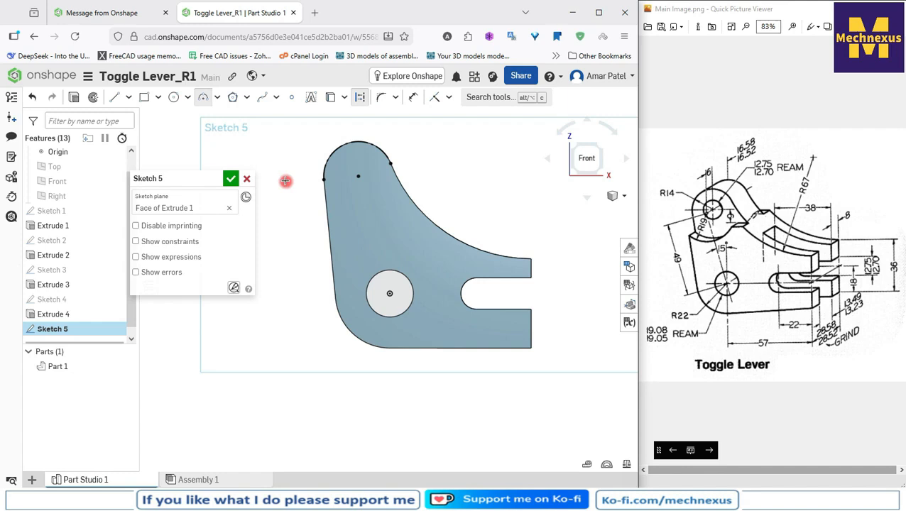
left_click(442, 190)
left_click(380, 220)
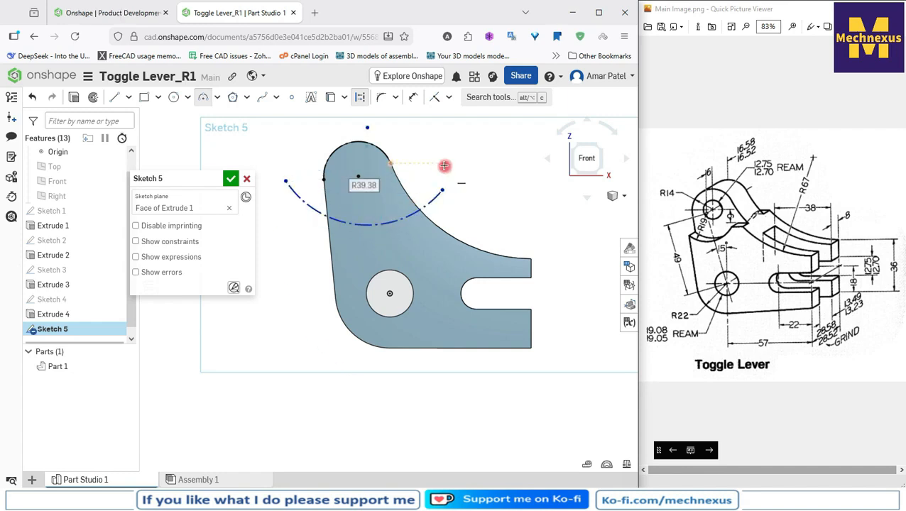
right_click(457, 172)
left_click(461, 175)
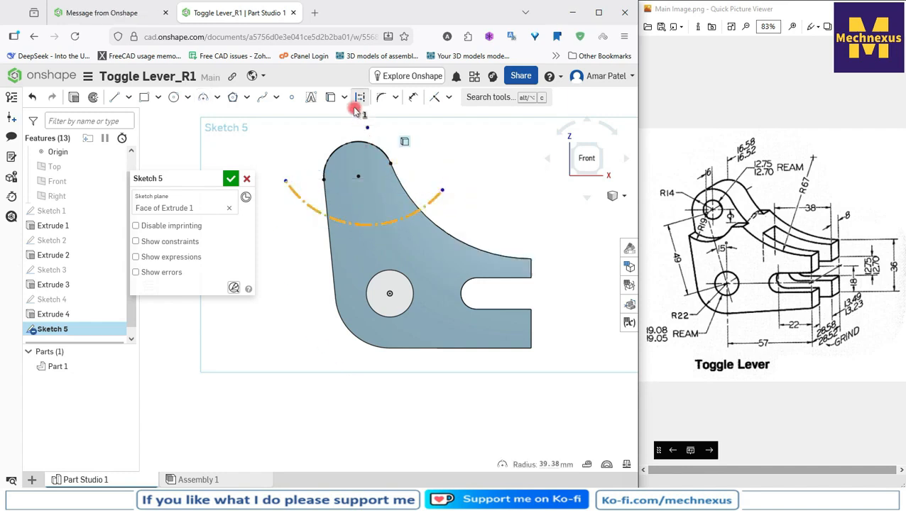
left_click(423, 152)
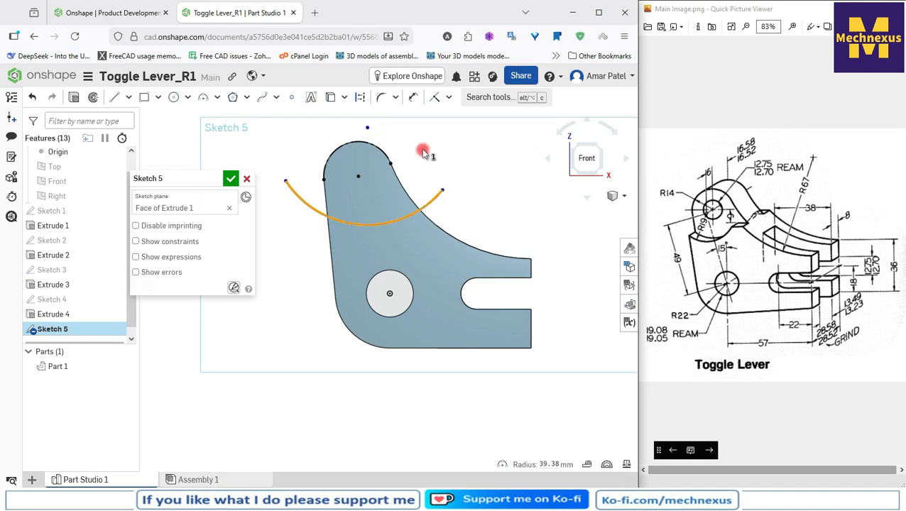
left_click(358, 225)
Dimension the arc's radius as 19 mm.
left_click(413, 98)
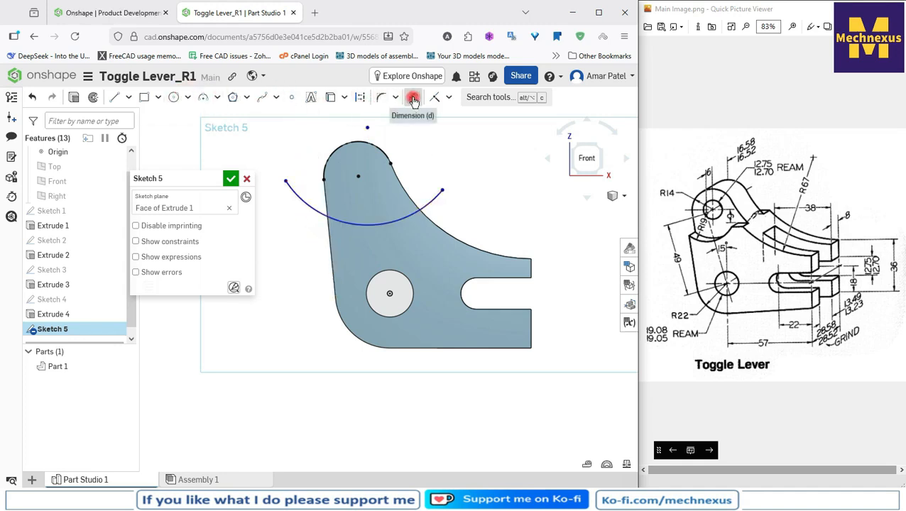
left_click(358, 222)
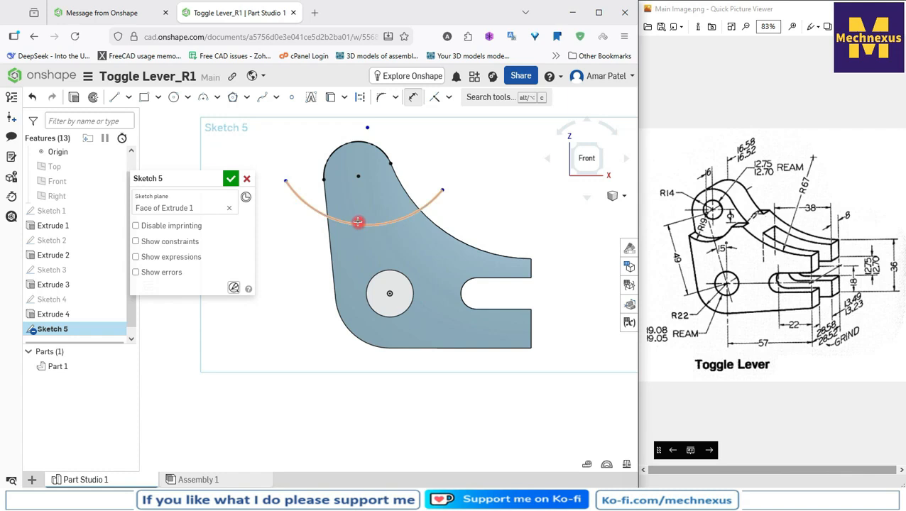
left_click(345, 257)
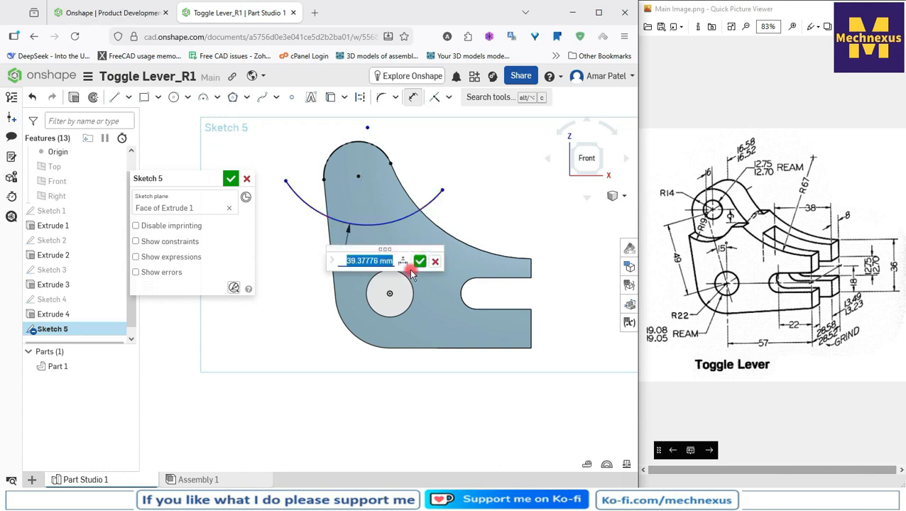
type("19")
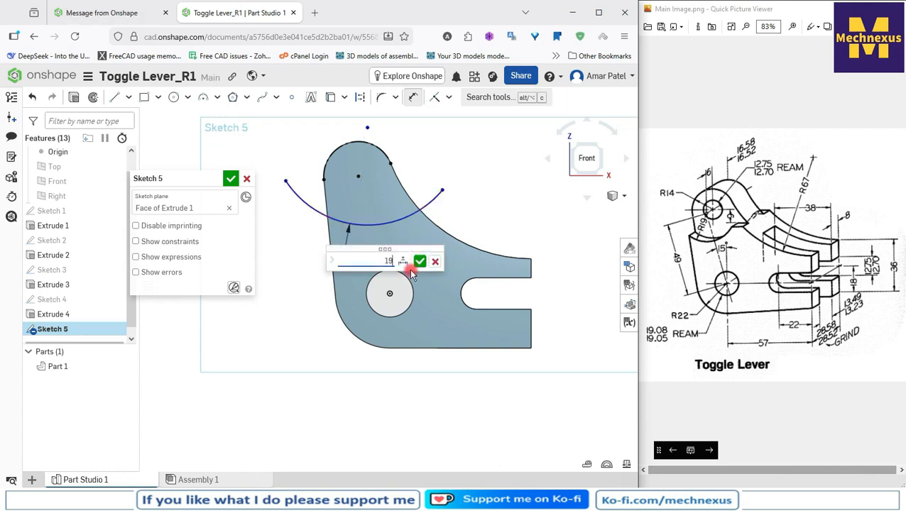
left_click(411, 271)
right_click(458, 152)
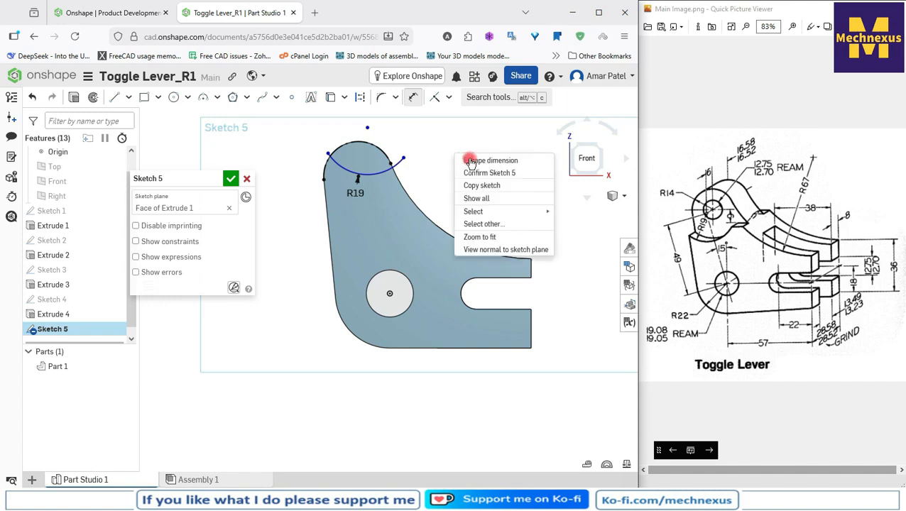
key("Escape")
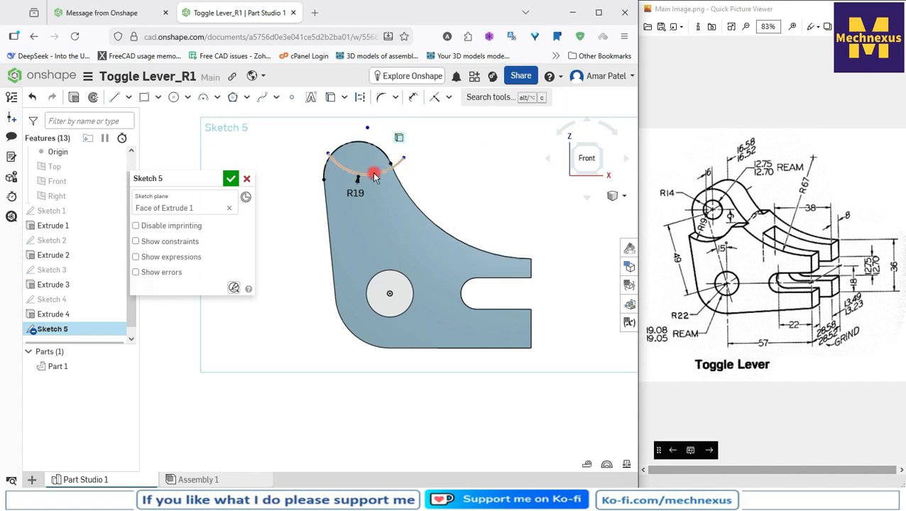
Make the R19 arc's centre coincident with the centre of the projected R14 arc.
mouse_move(374, 177)
left_mouse_down()
mouse_move(378, 211)
mouse_move(376, 175)
left_mouse_up()
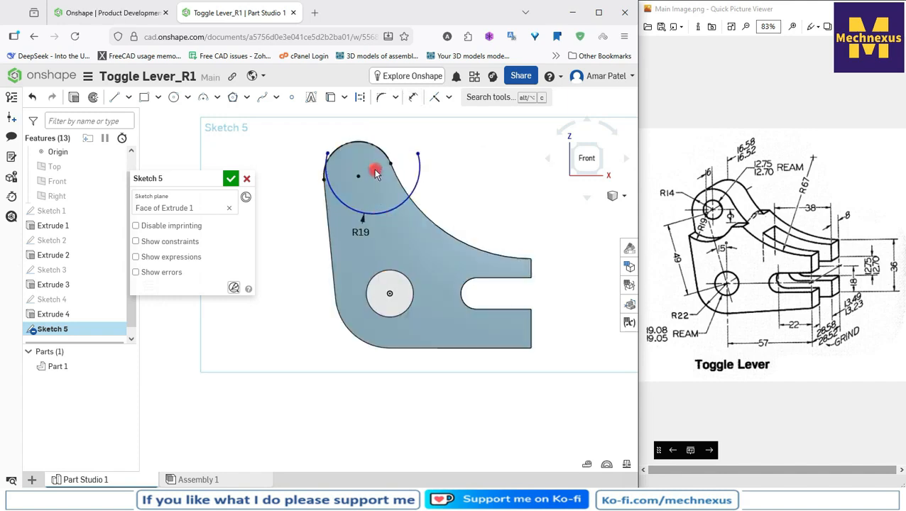
right_click(360, 178)
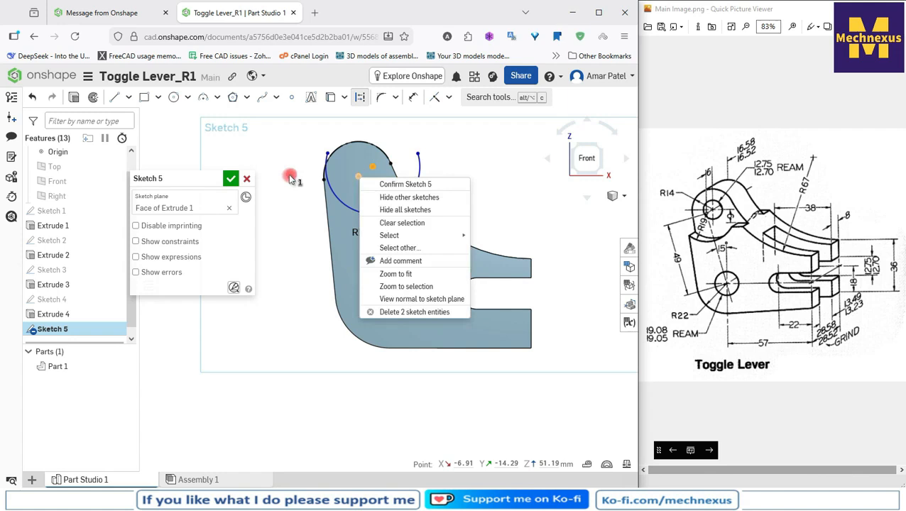
left_click(449, 98)
left_click(449, 98)
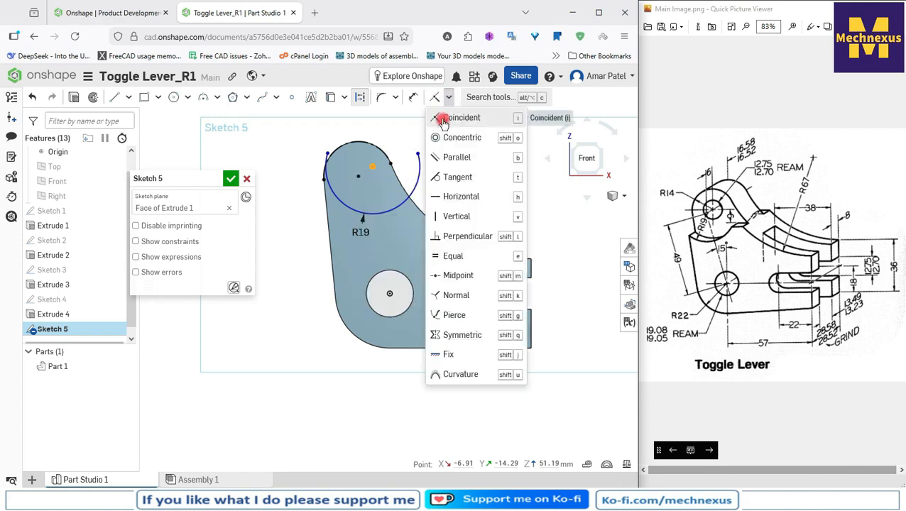
left_click(442, 115)
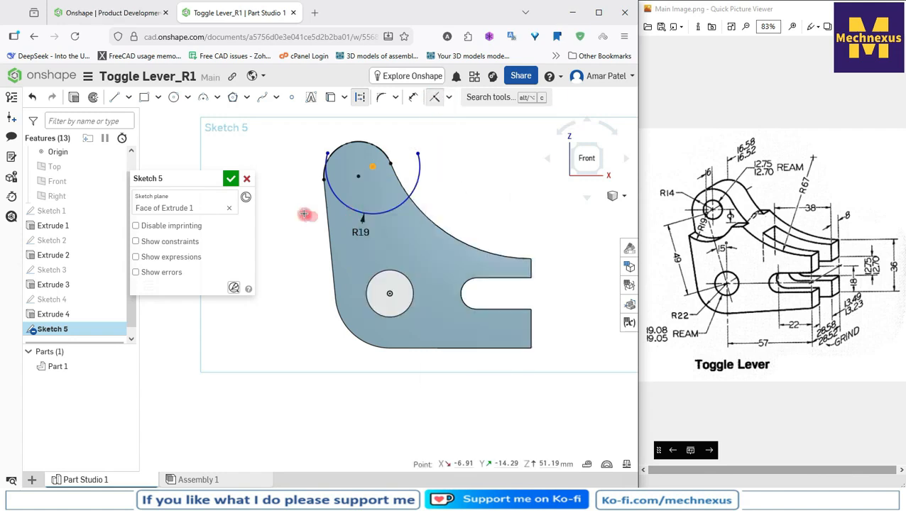
left_click(361, 177)
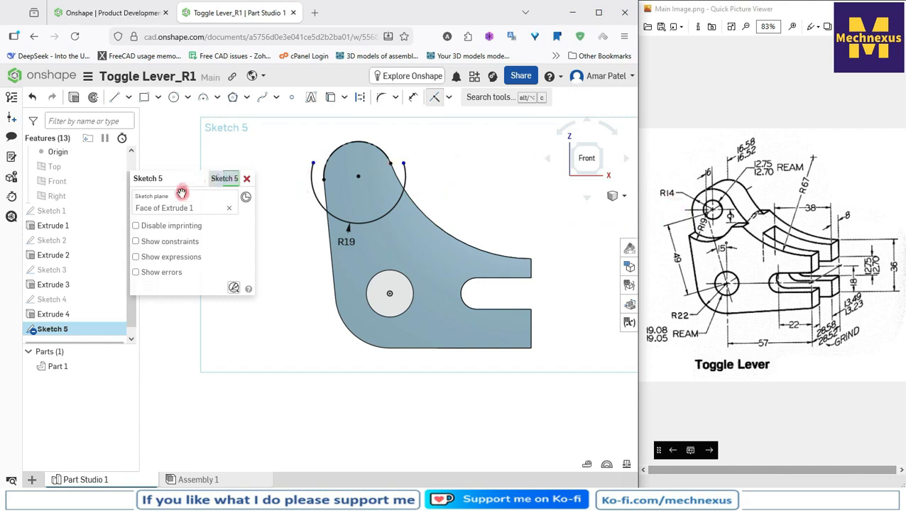
Move the sketch dialog clear of the model and reposition both ends of the R19 arc level with its centre, outside the lever's outline.
mouse_move(181, 193)
left_mouse_down()
mouse_move(61, 299)
mouse_move(68, 344)
left_mouse_up()
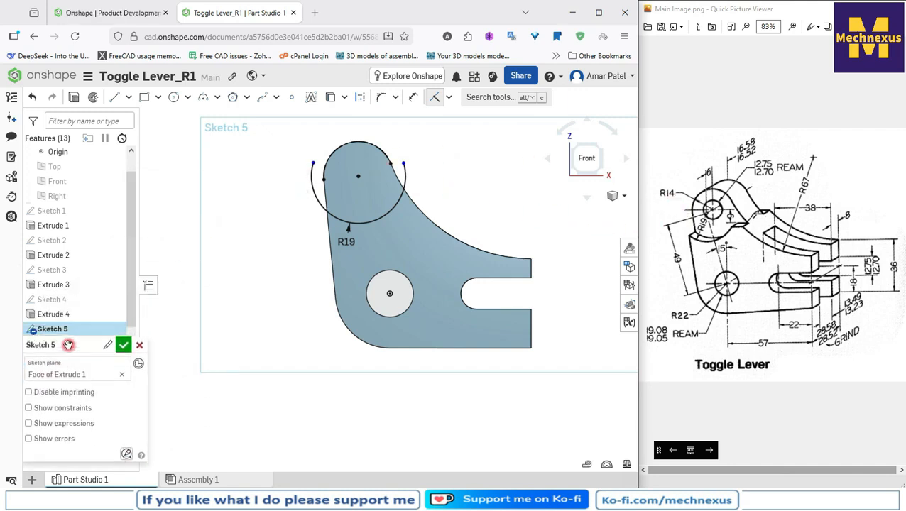
right_click(439, 144)
left_click(465, 154)
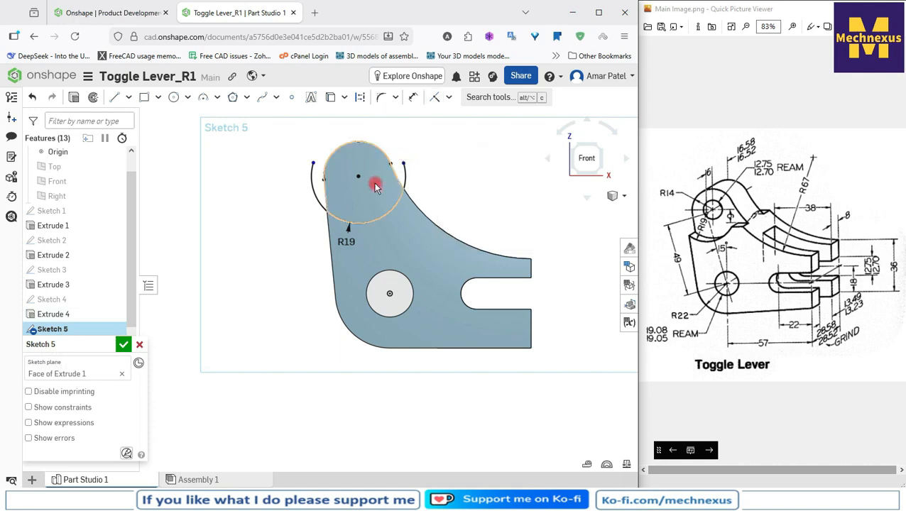
scroll(374, 182, "up", 1)
left_click(303, 160)
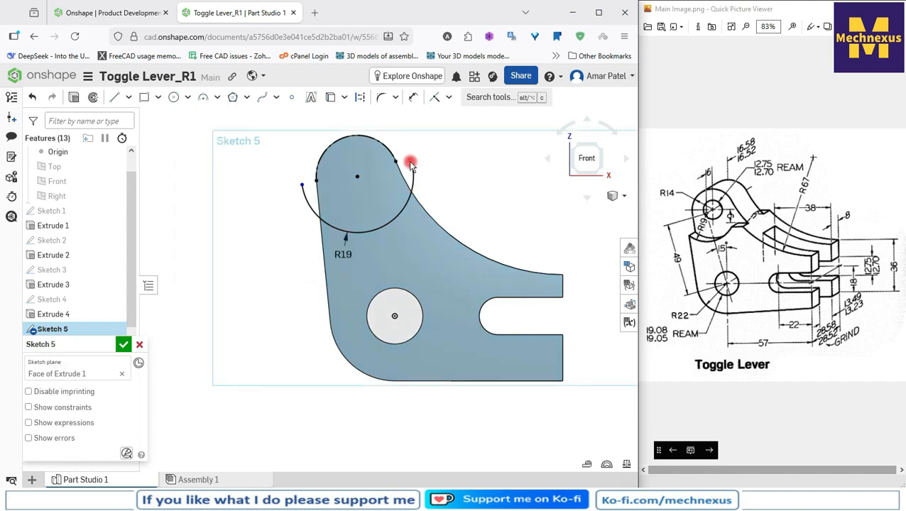
left_click_drag(411, 162, 418, 180)
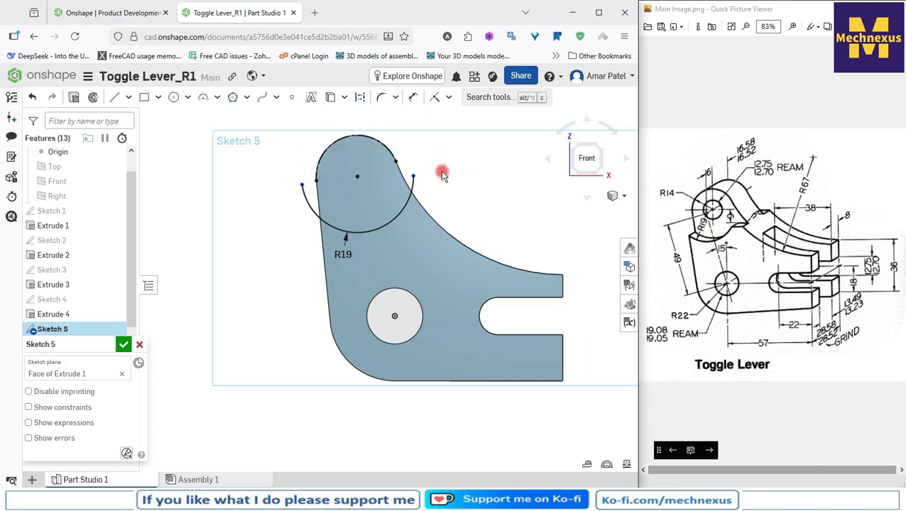
Sketch a line about 16 mm long upward from the R19 arc's free end beside the boss and make it vertical.
left_click(114, 97)
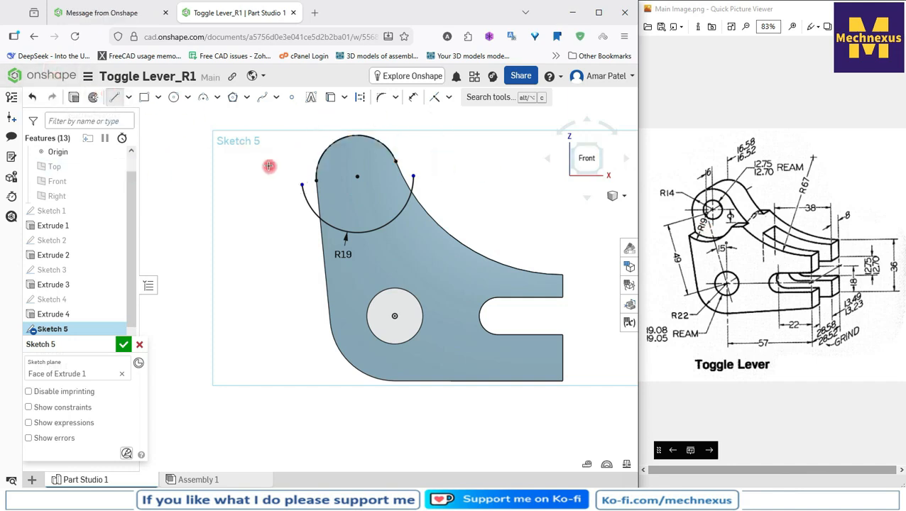
left_click_drag(302, 185, 301, 173)
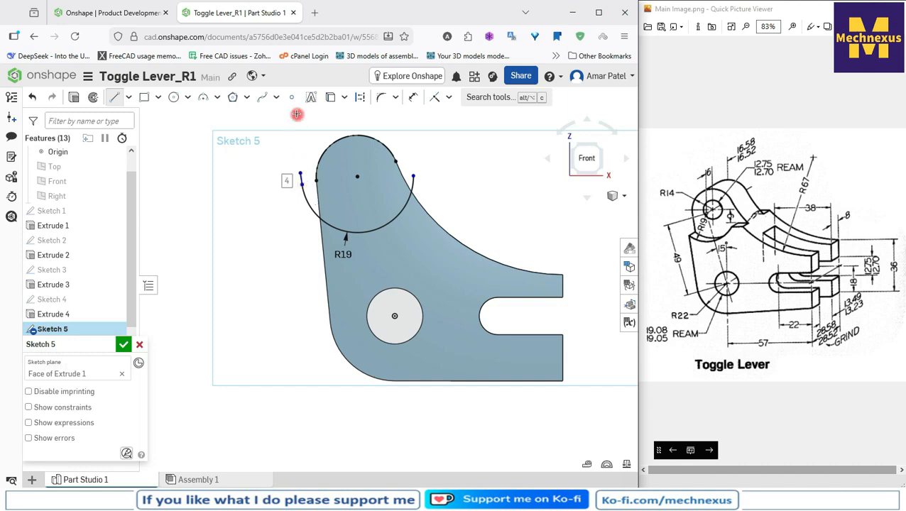
right_click(299, 122)
left_click(312, 128)
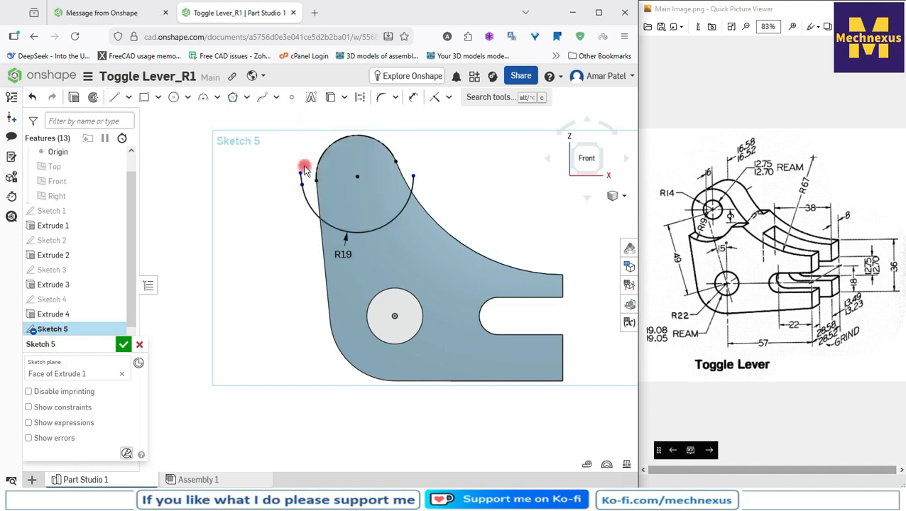
left_click_drag(301, 176, 304, 126)
left_click(304, 147)
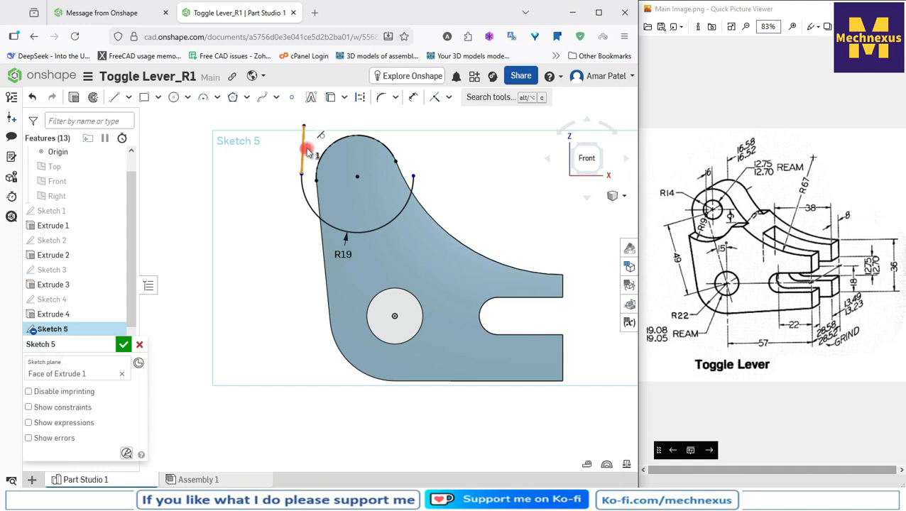
left_click(450, 100)
left_click(439, 215)
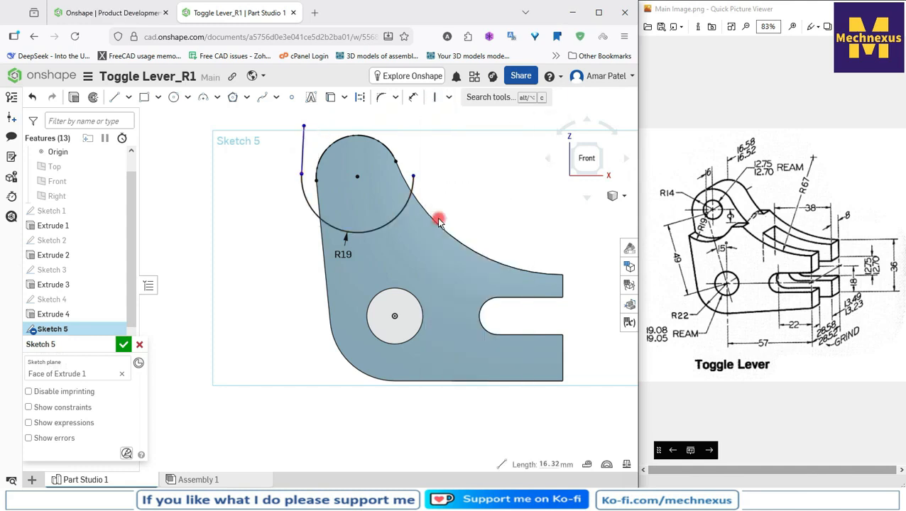
Close the profile with a horizontal line about 62 mm long, a vertical about 15 mm downward, and a line back to the arc's other end.
left_click(114, 97)
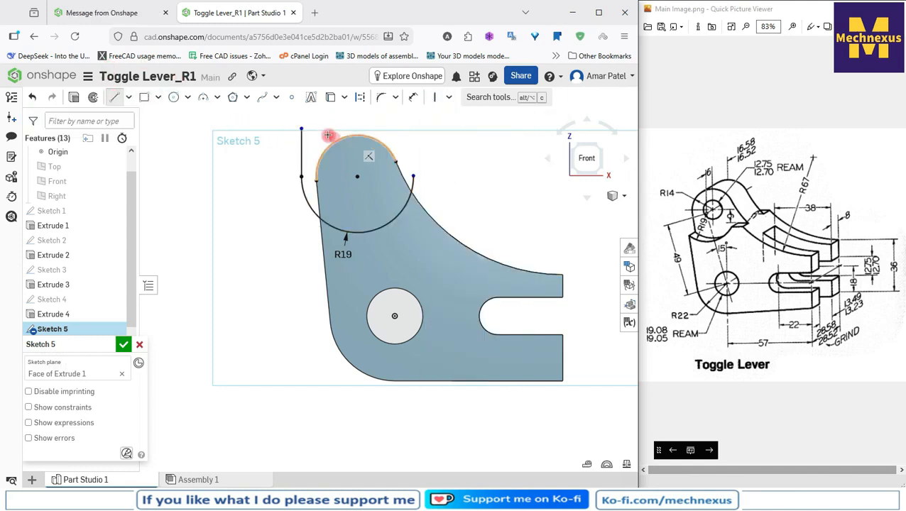
left_click(301, 128)
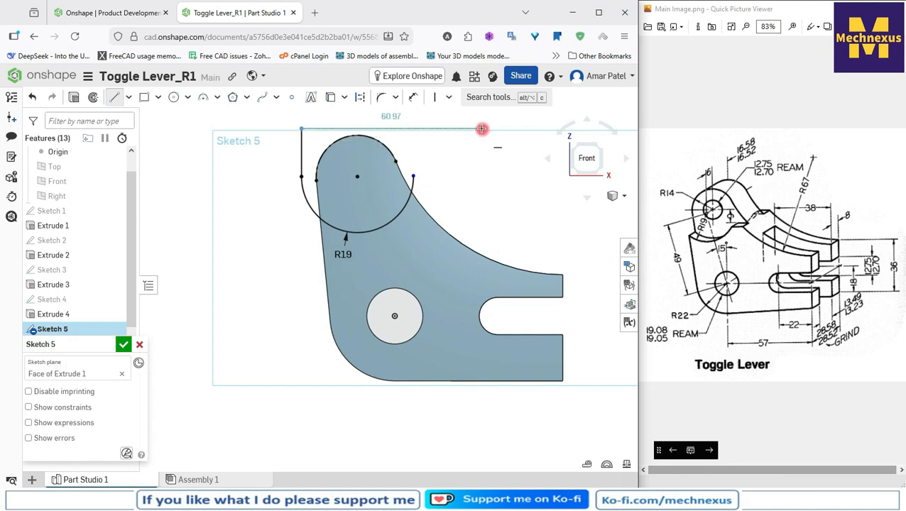
left_click(483, 128)
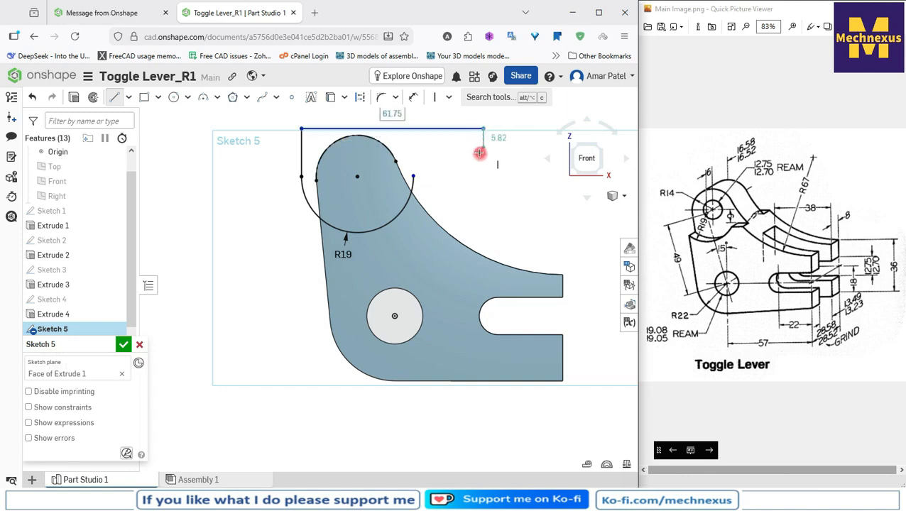
left_click(482, 173)
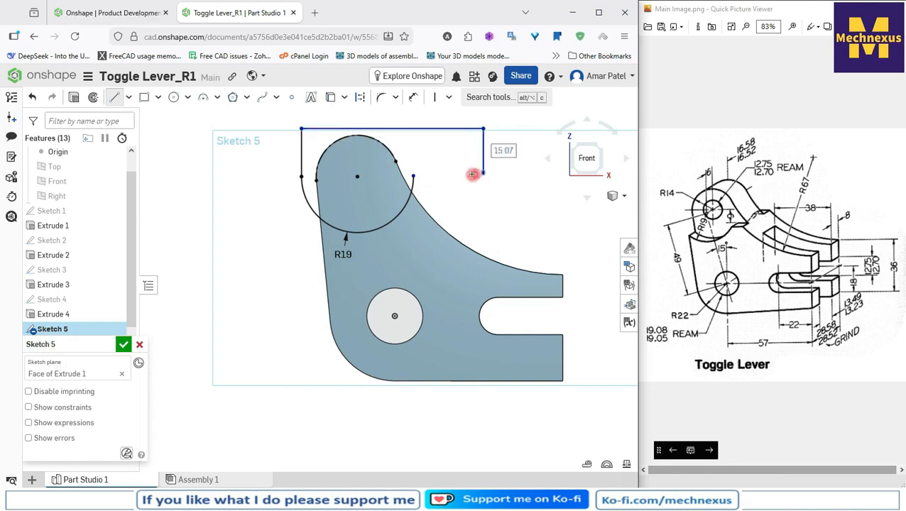
left_click(412, 175)
right_click(461, 154)
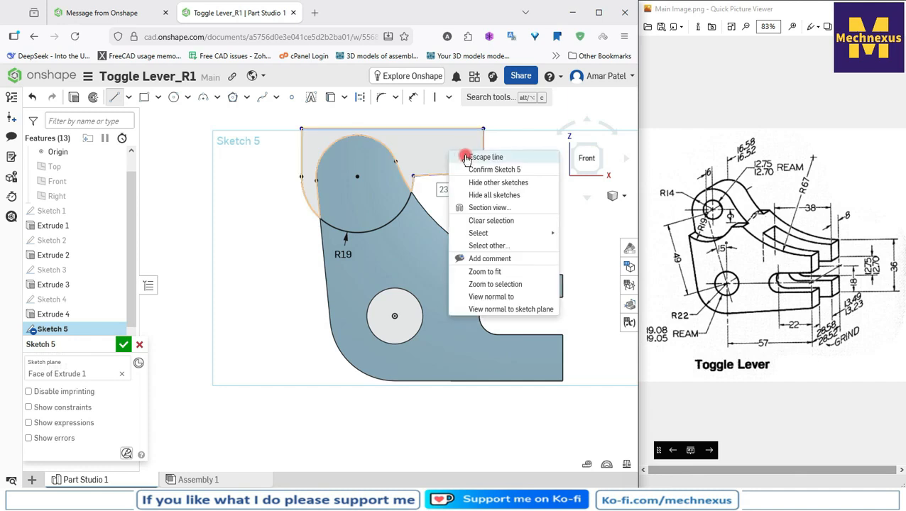
left_click(467, 157)
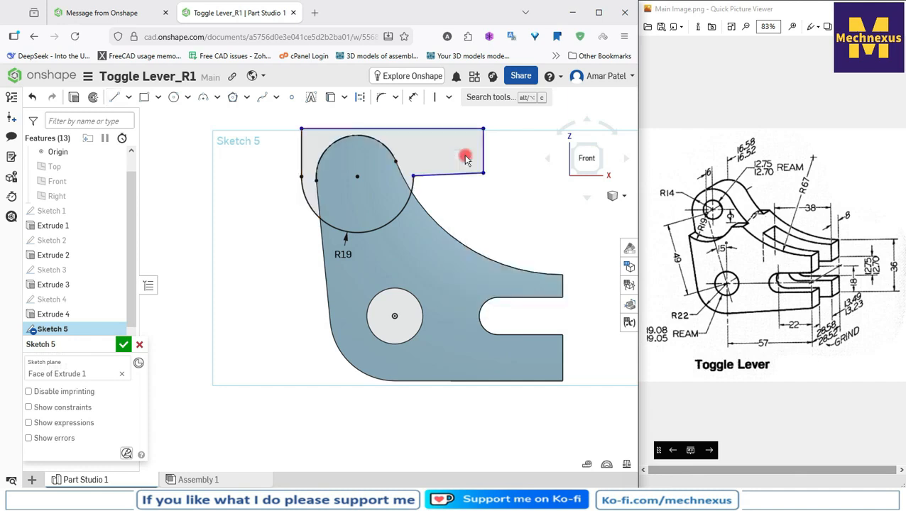
Make the closing line horizontal and lower it along the R19 arc until its inner end lies inside the lever's face.
left_click(449, 97)
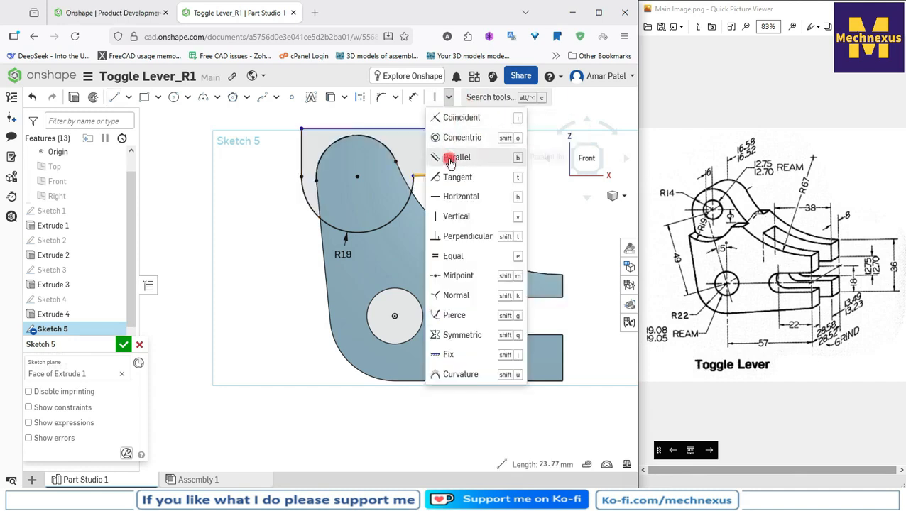
left_click(451, 196)
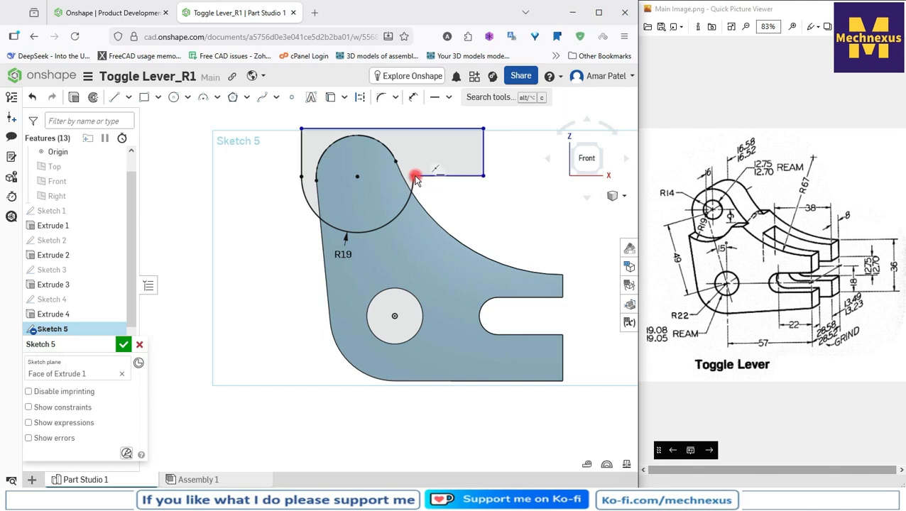
mouse_move(416, 177)
left_mouse_down()
mouse_move(409, 215)
mouse_move(454, 214)
left_mouse_up()
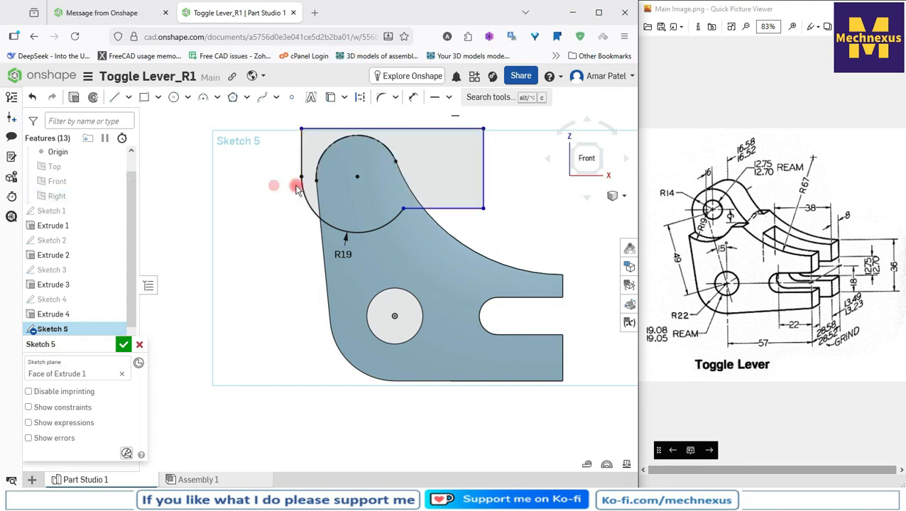
Dimension the vertical distance between the R19 arc's centre and the lower horizontal line as 9 mm.
left_click(413, 97)
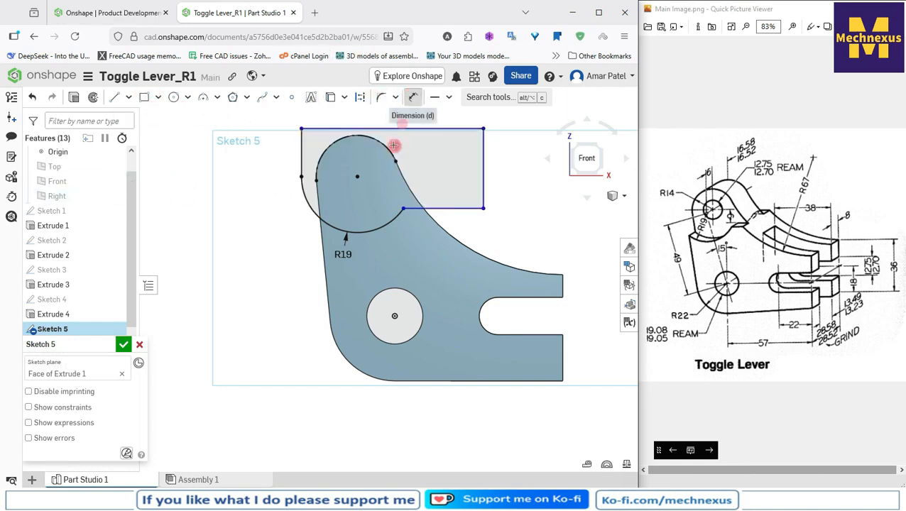
left_click(442, 209)
left_click(509, 196)
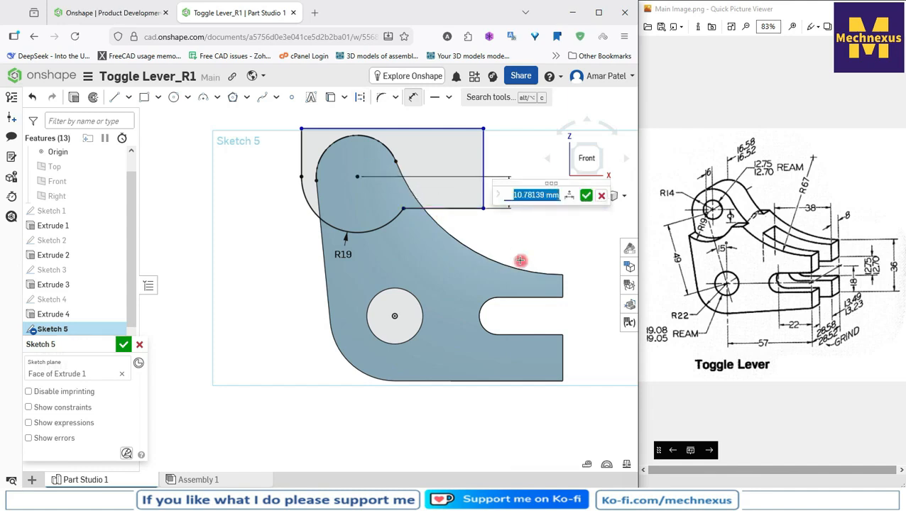
type("9")
key("Return")
scroll(397, 210, "down", 3)
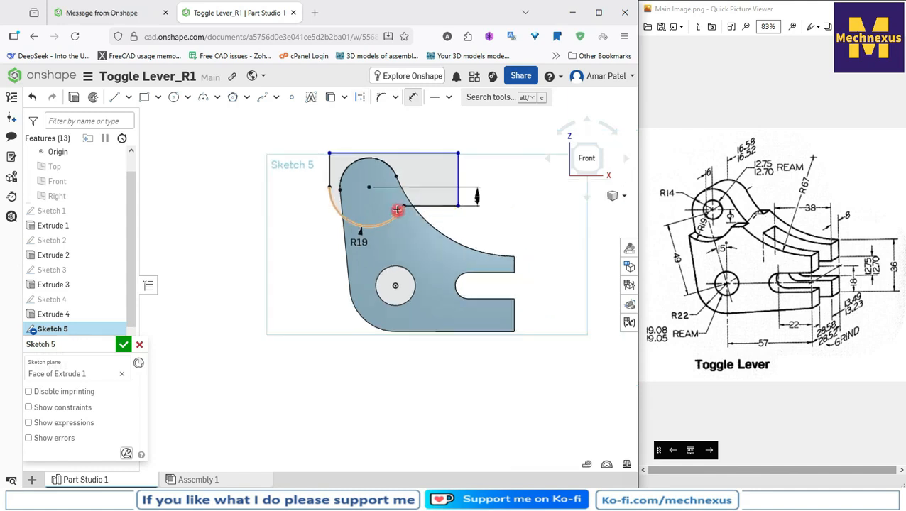
scroll(406, 154, "up", 3)
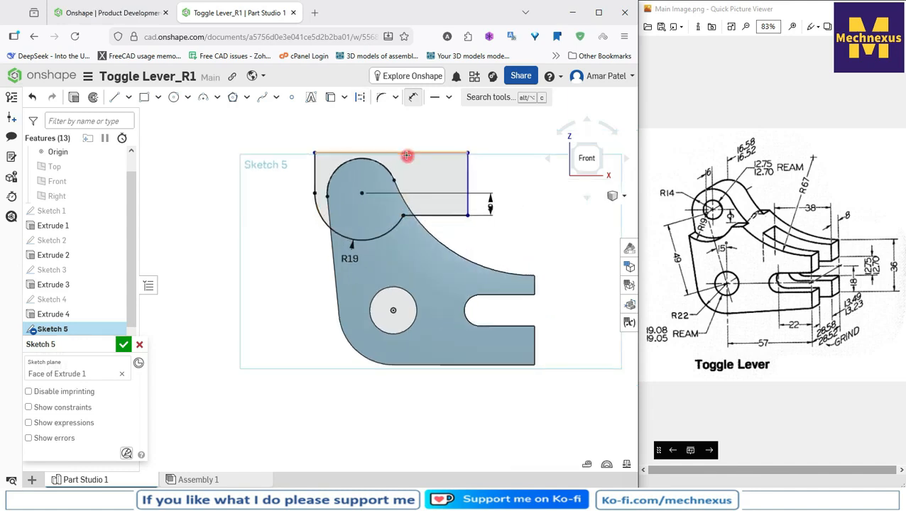
Dimension the profile's upper horizontal line and outer vertical line at their drawn lengths, and finish the sketch.
left_click(376, 127)
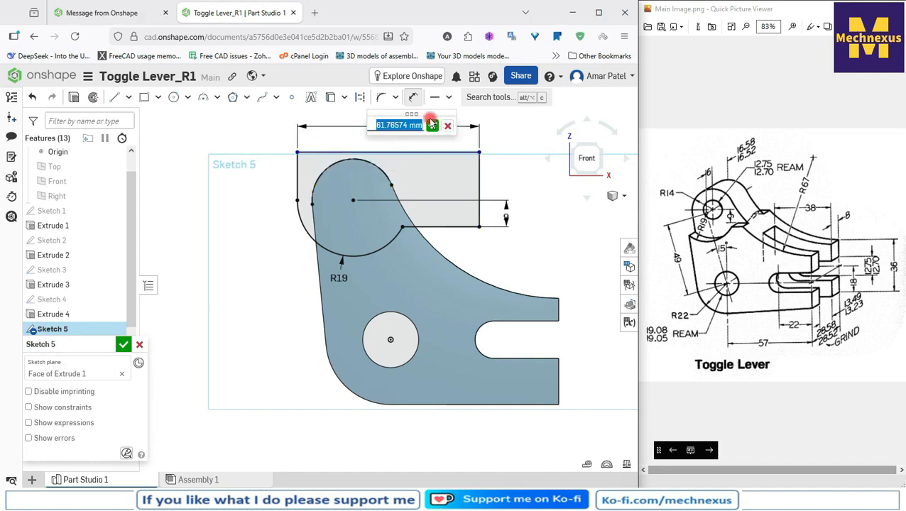
left_click(432, 125)
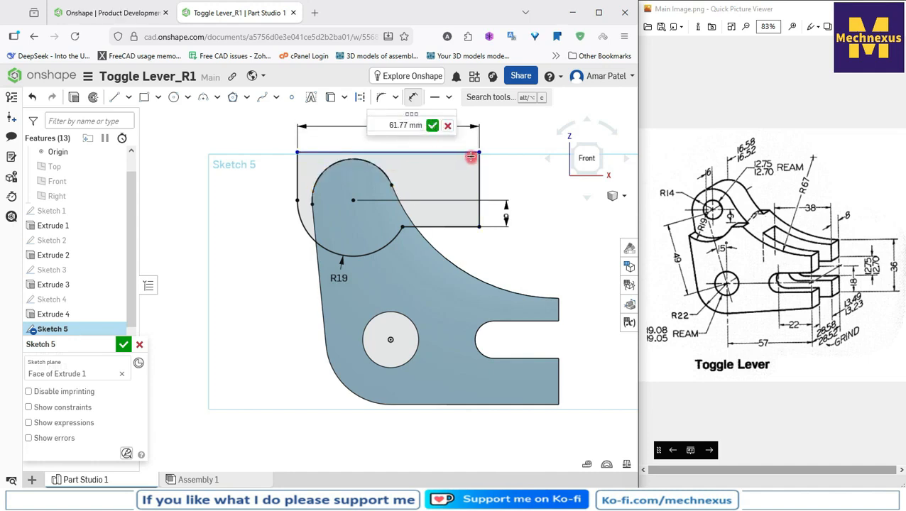
left_click(433, 127)
left_click(479, 171)
left_click(530, 189)
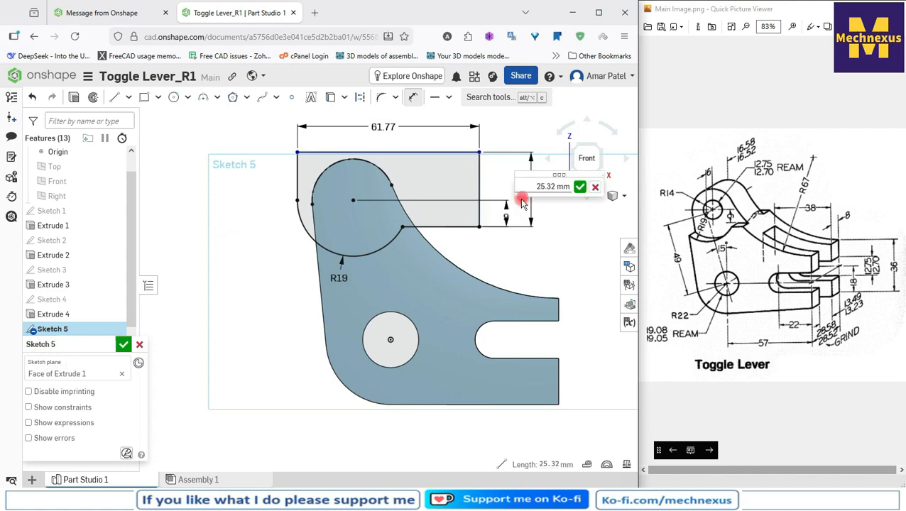
left_click(579, 188)
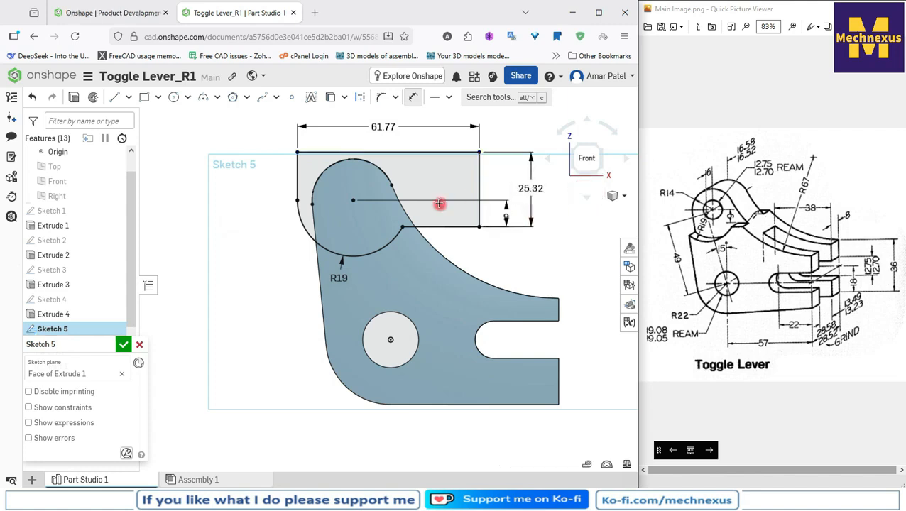
scroll(446, 204, "down", 2)
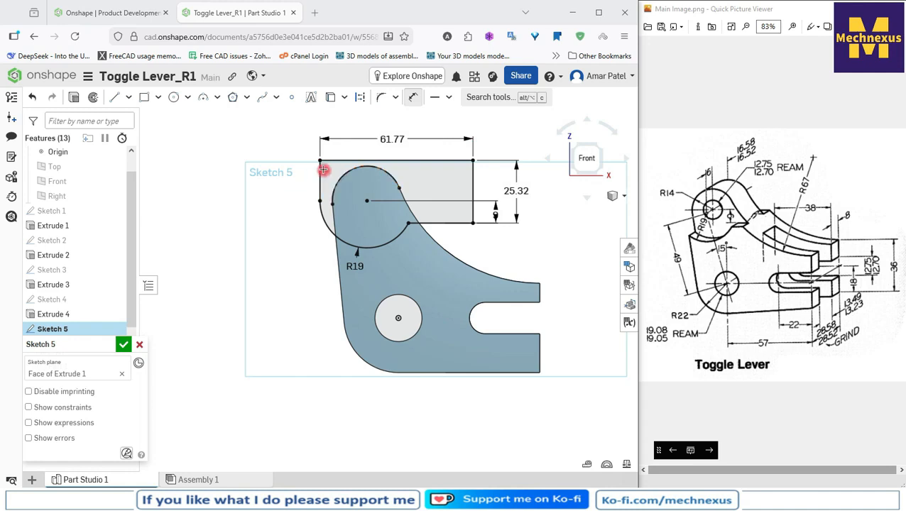
left_click(123, 344)
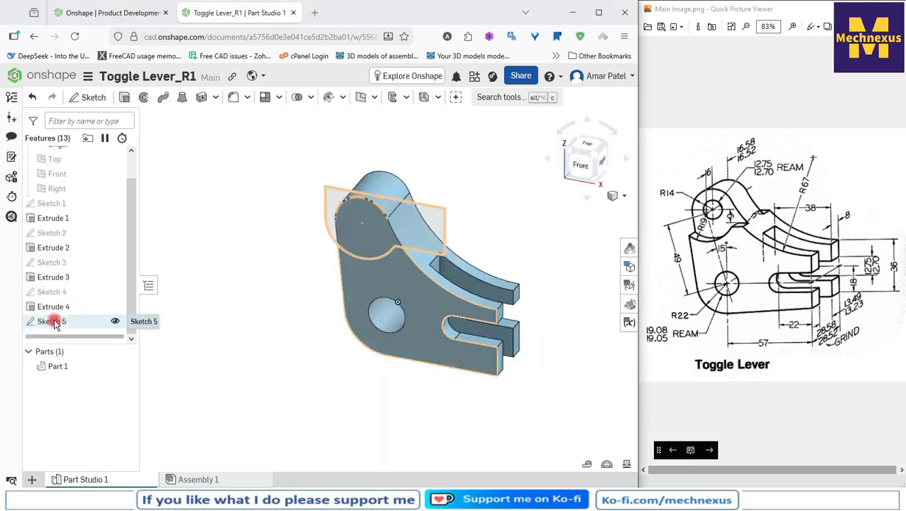
Extrude the regions of Sketch 5 as a blind Remove cut 9 mm deep into the front of the upper boss.
left_click(56, 321)
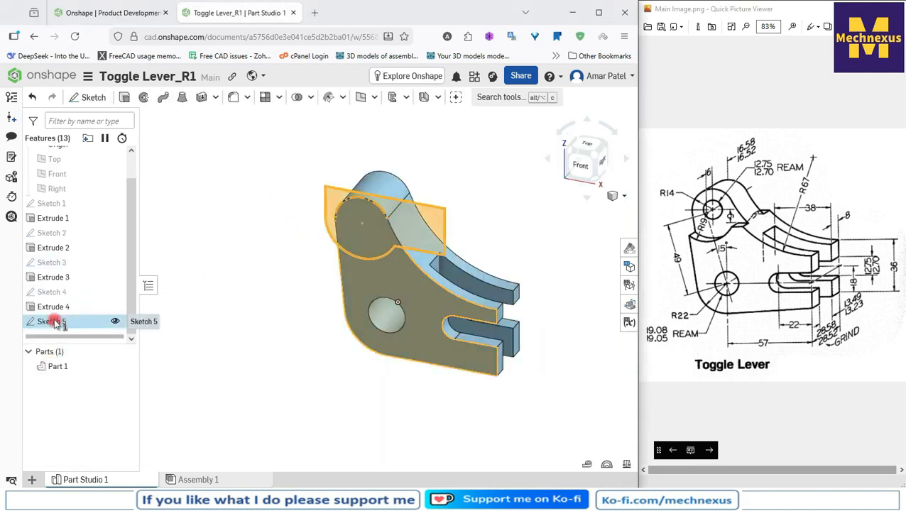
left_click(283, 360)
left_click(51, 322)
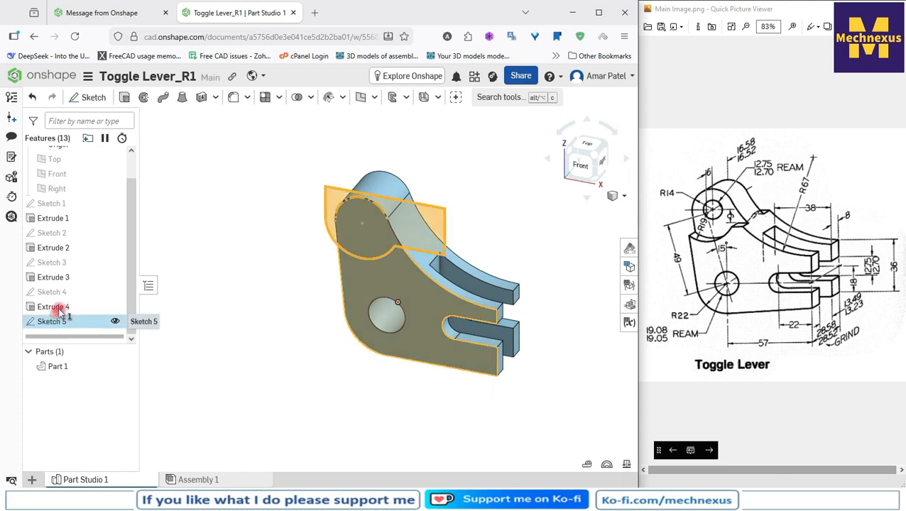
left_click(125, 98)
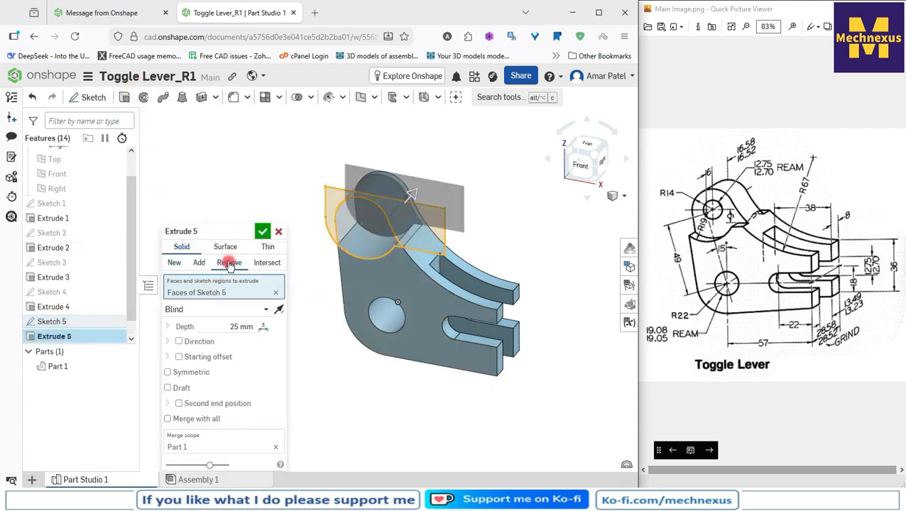
left_click(236, 328)
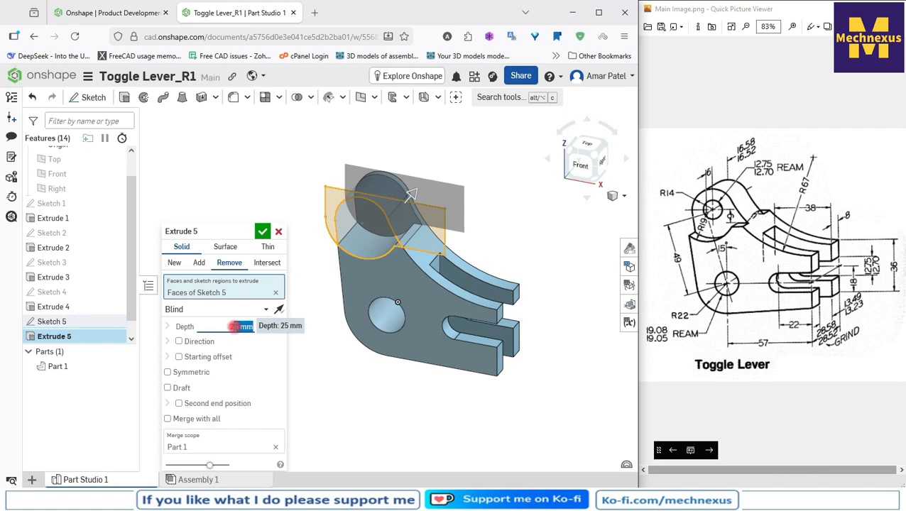
left_click_drag(235, 326, 184, 331)
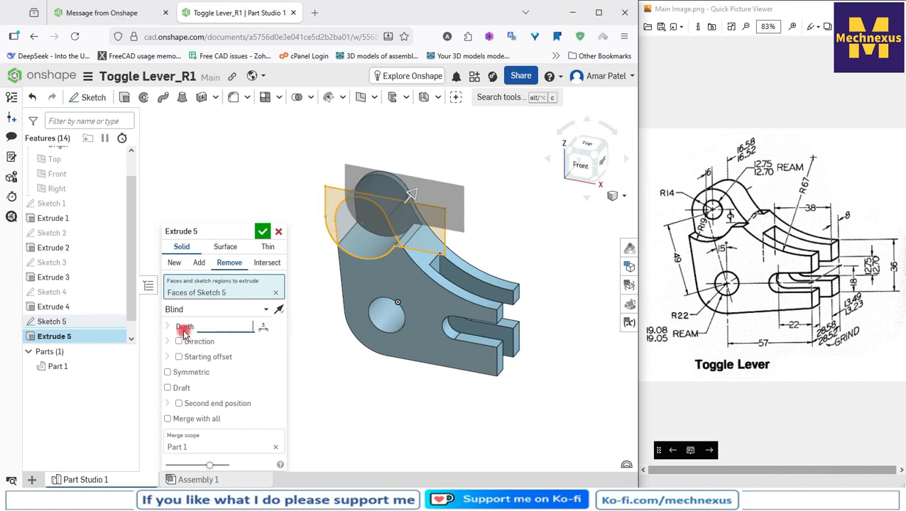
type("9")
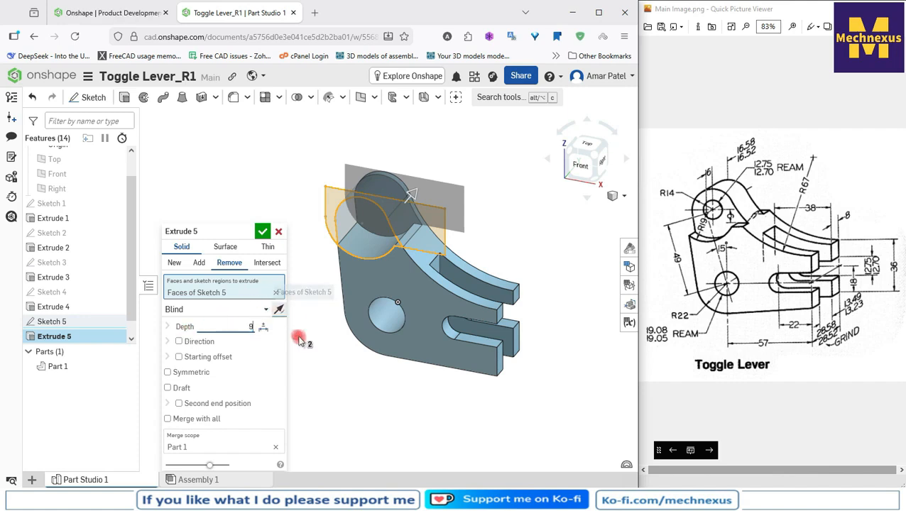
left_click(262, 231)
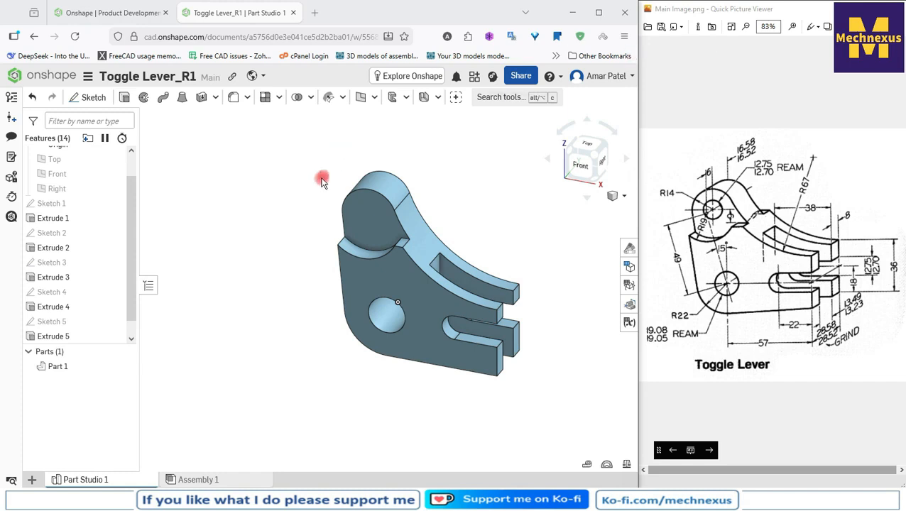
Start a feature mirror with the Extrude 5 relief cut as the feature to mirror.
left_click(54, 338)
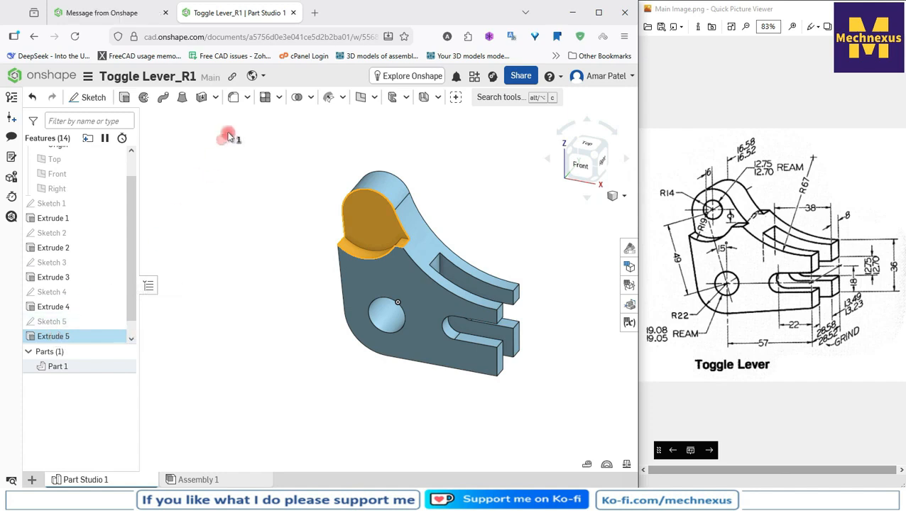
left_click(279, 97)
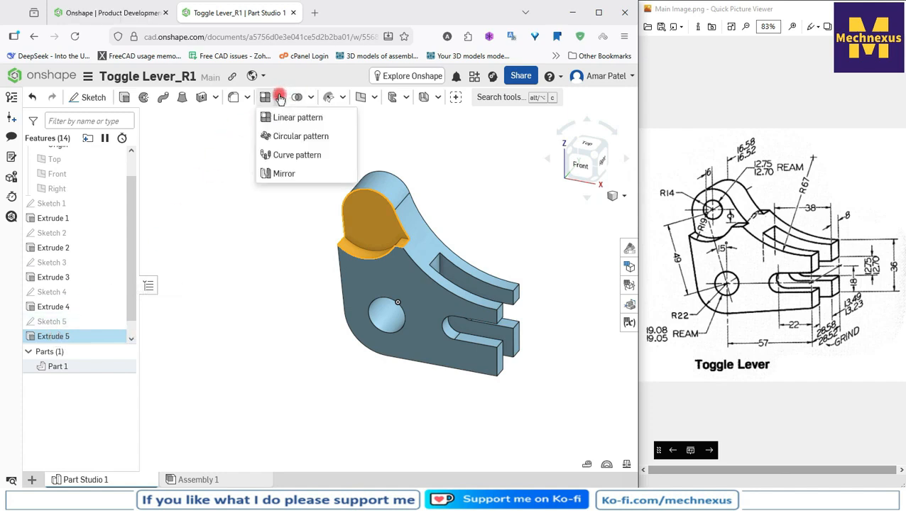
left_click(283, 175)
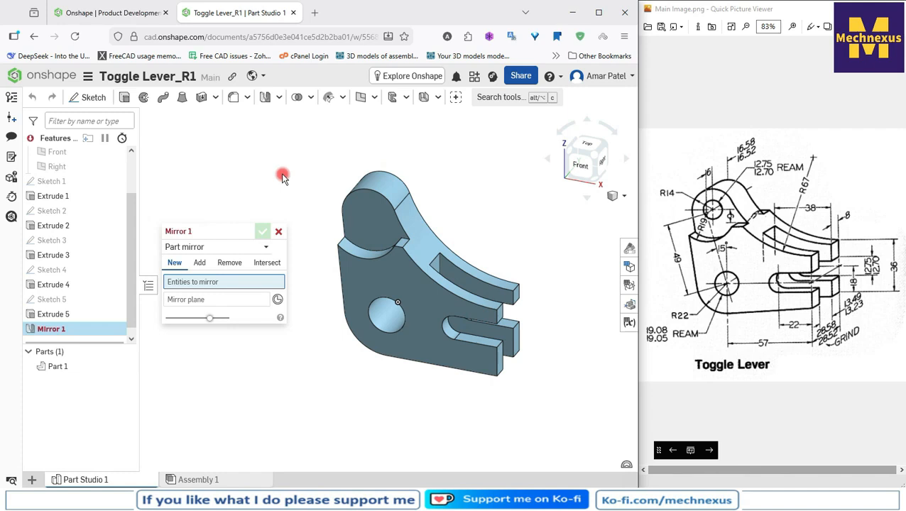
left_click(213, 248)
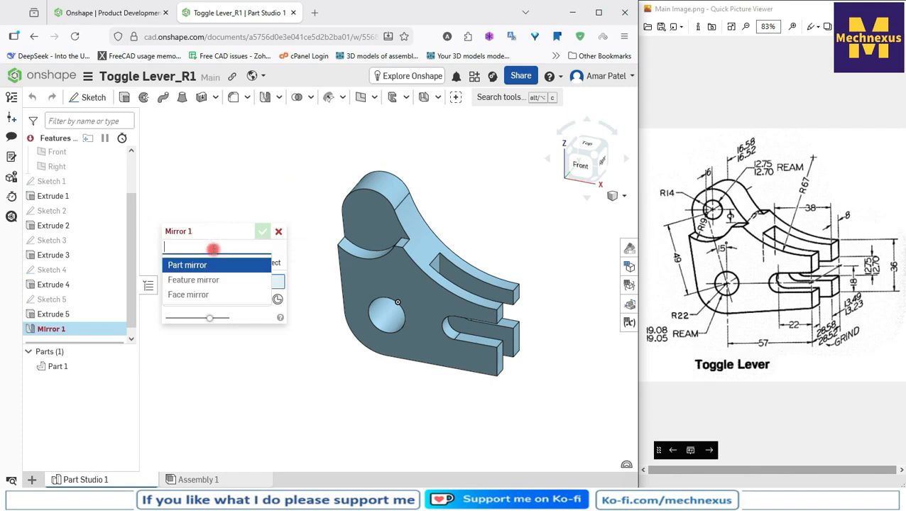
left_click(193, 280)
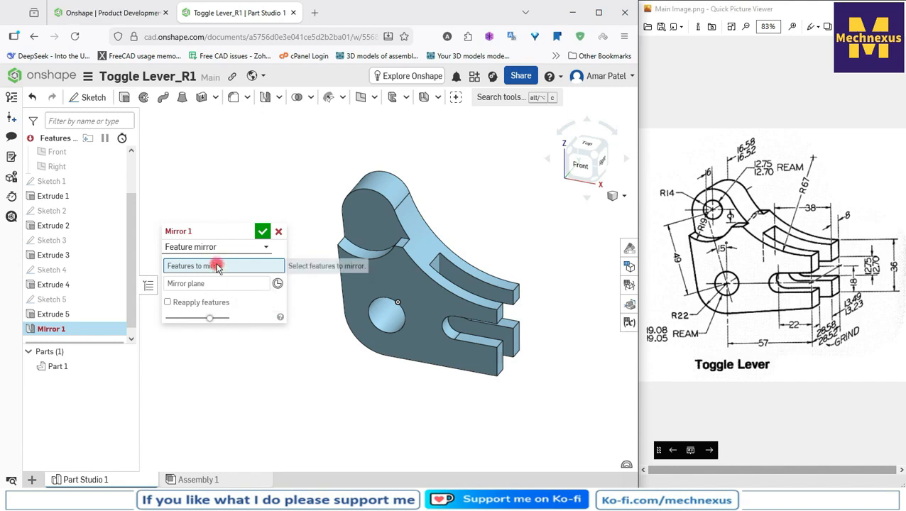
left_click(61, 317)
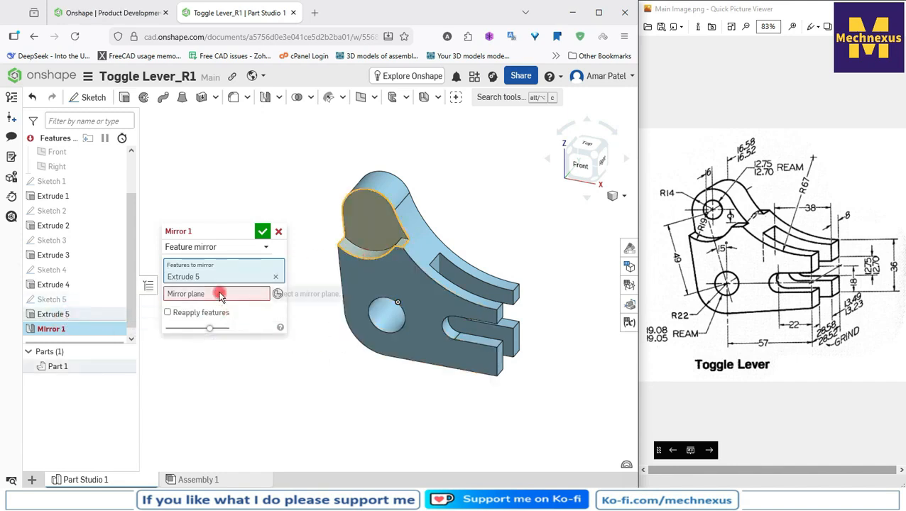
Show the Front plane, use it as the mirror plane for the relief cut, and accept the mirror.
scroll(119, 261, "up", 1)
scroll(107, 241, "up", 1)
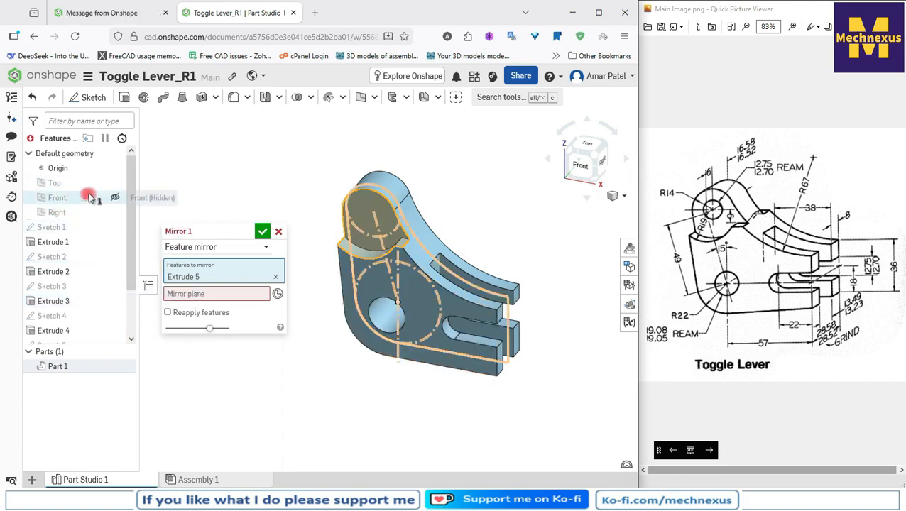
left_click(114, 197)
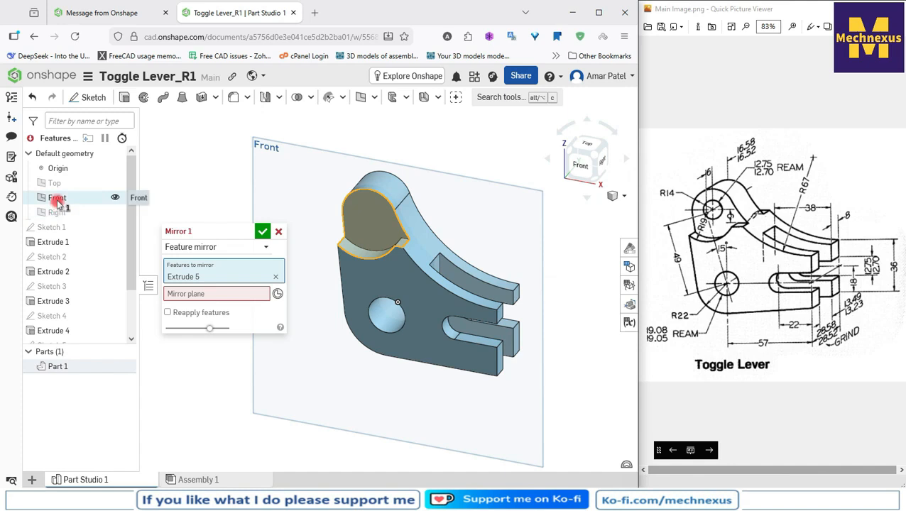
left_click(204, 298)
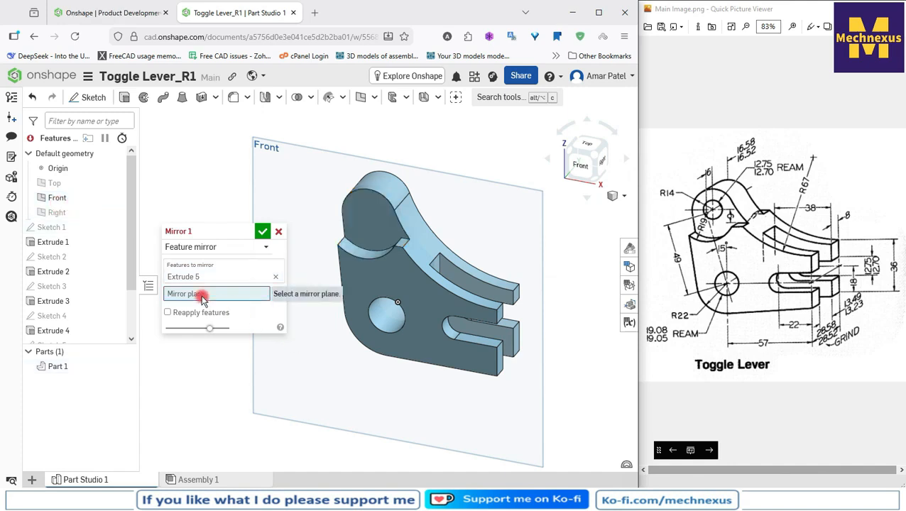
left_click(56, 198)
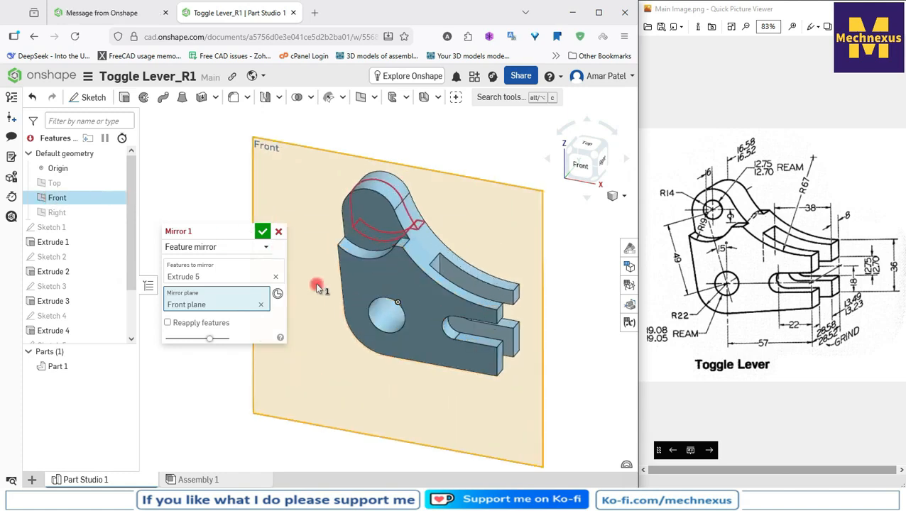
right_click_drag(316, 287, 309, 298)
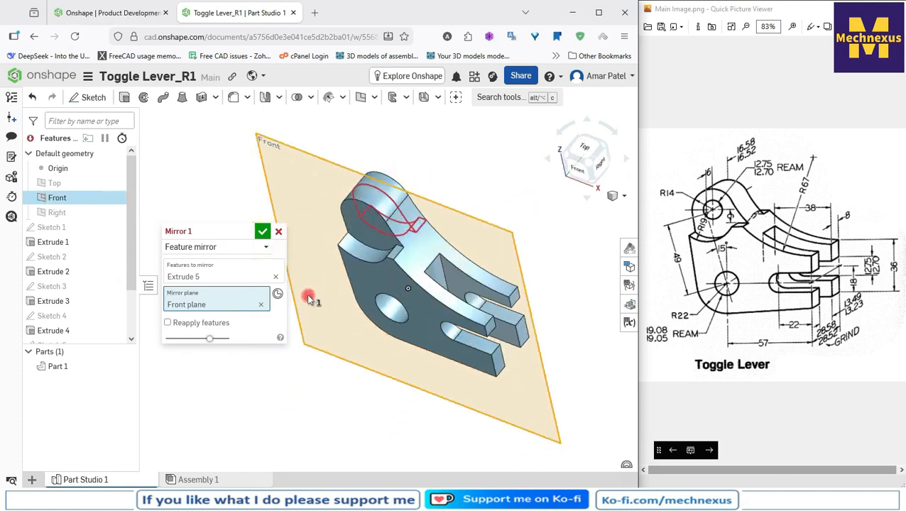
left_click(263, 239)
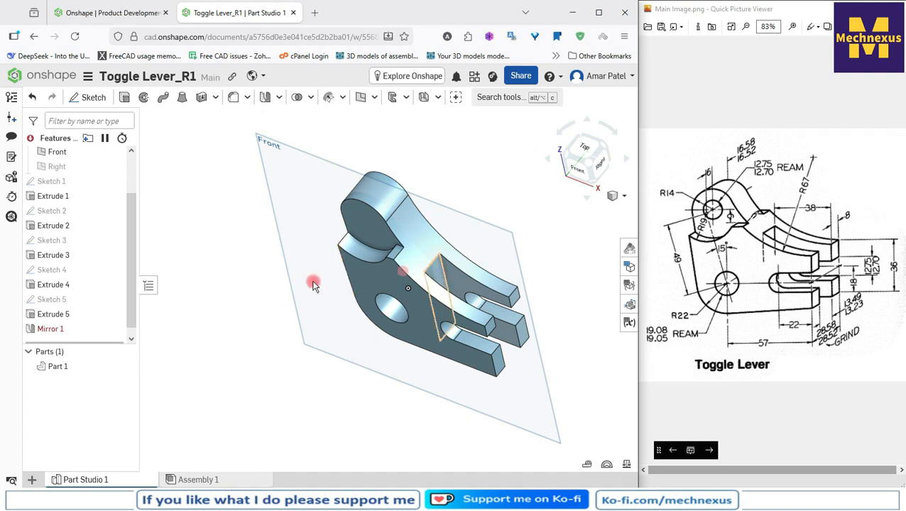
Edit the Mirror 1 feature to enable Reapply features, and hide the Front plane.
right_click(62, 332)
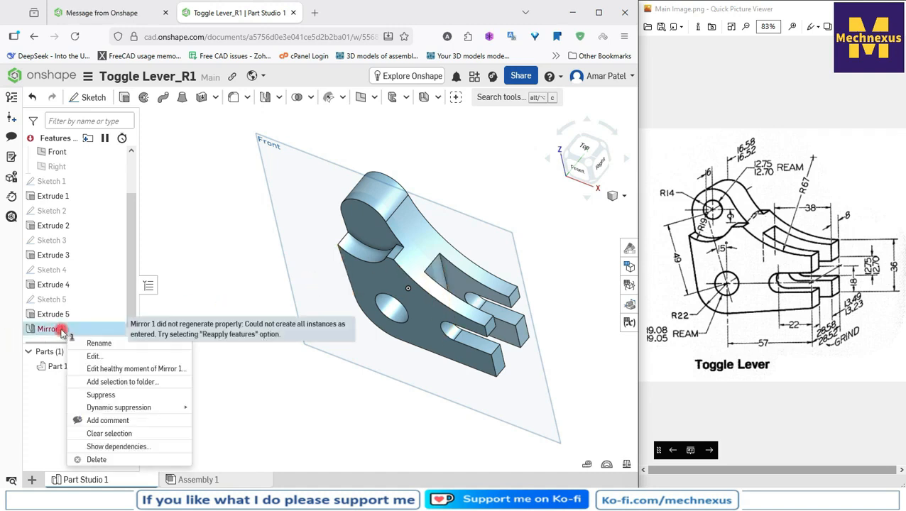
left_click(100, 358)
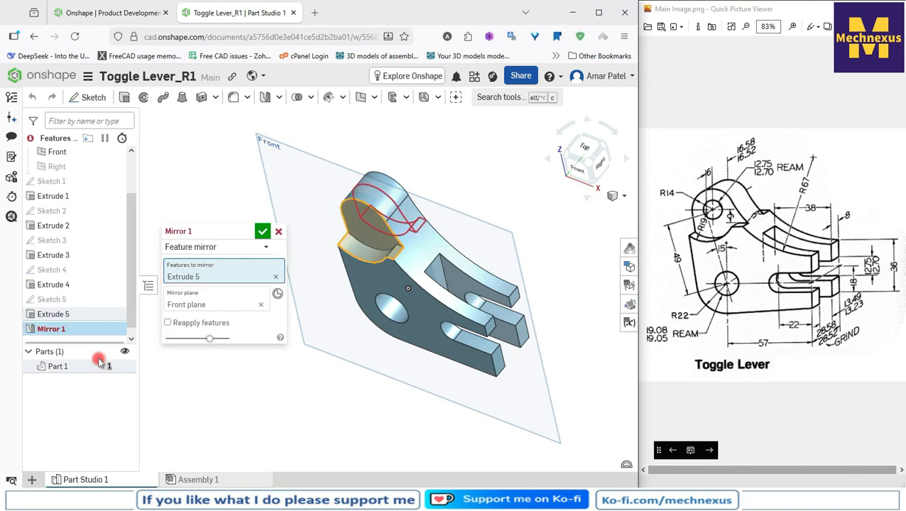
left_click(168, 324)
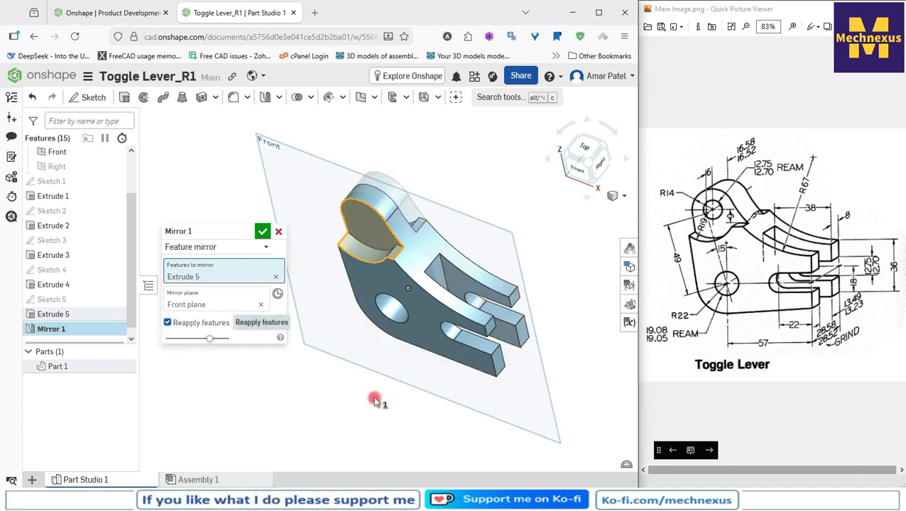
left_click(262, 232)
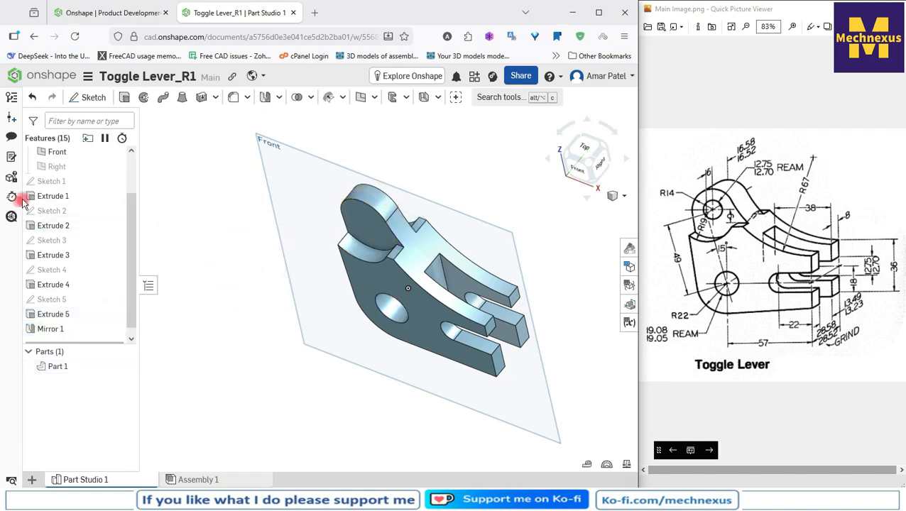
scroll(85, 243, "up", 2)
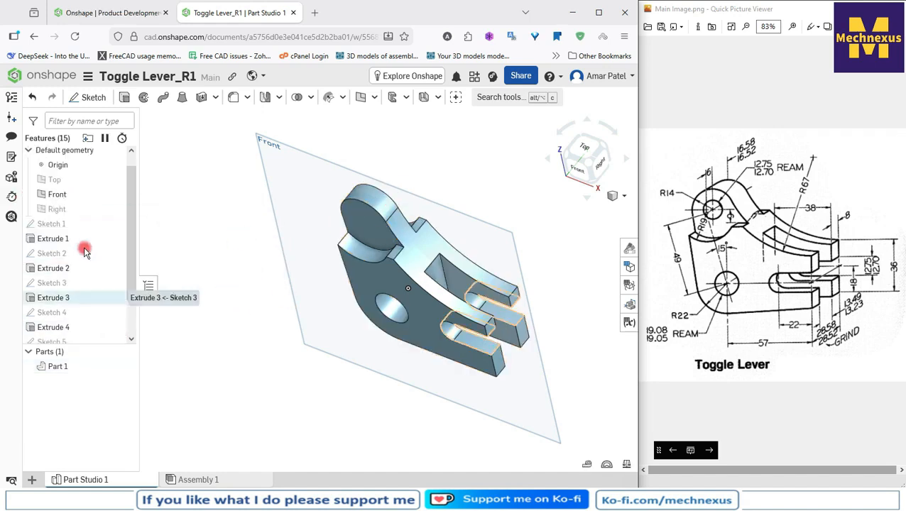
left_click(116, 200)
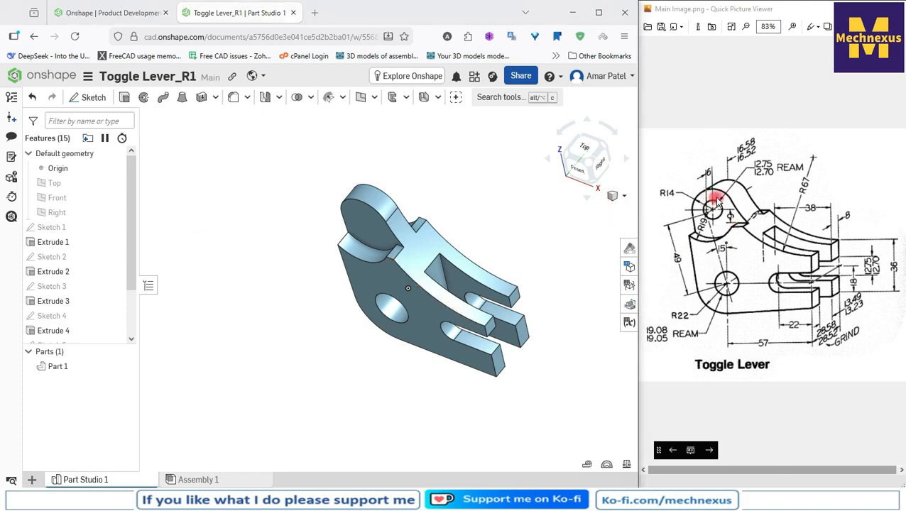
Start a sketch on the recessed front face of the upper boss, oriented to the Front view.
left_click(372, 224)
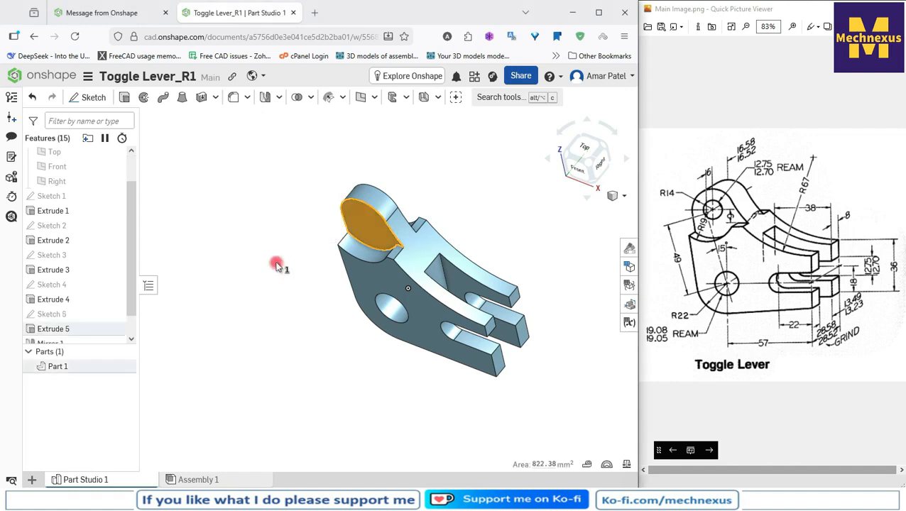
left_click(87, 99)
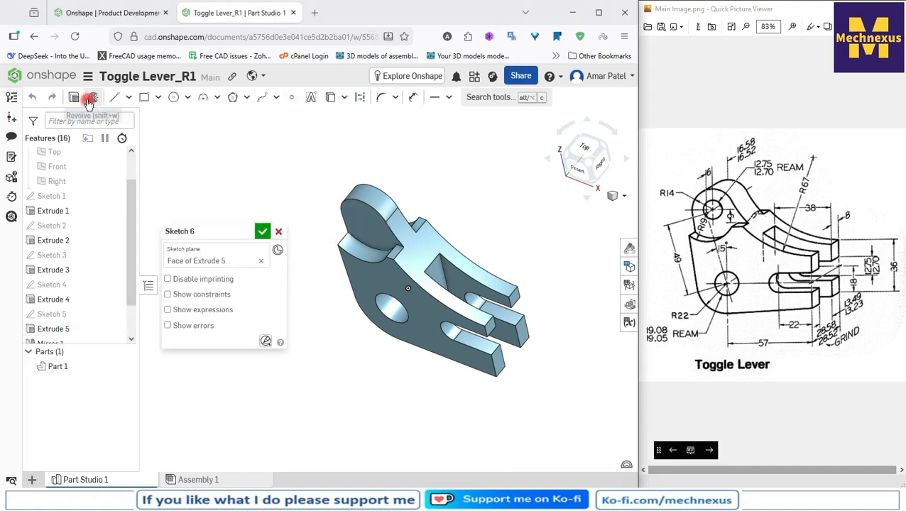
left_click(584, 179)
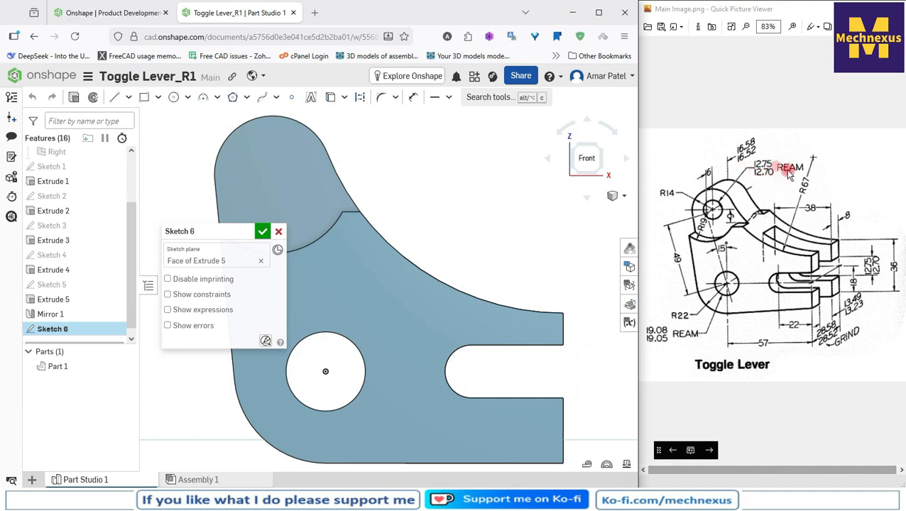
scroll(622, 163, "down", 3)
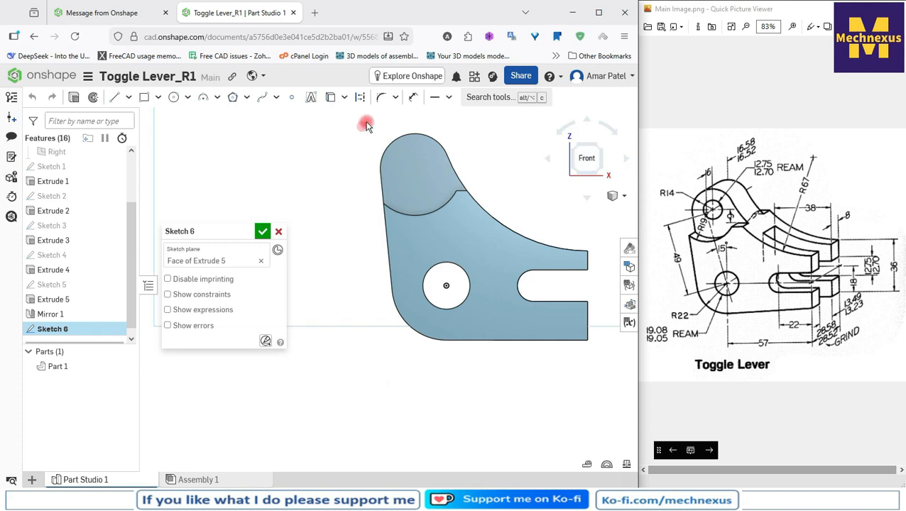
Project the upper boss's outer arc into the sketch and convert it to construction geometry.
left_click(331, 97)
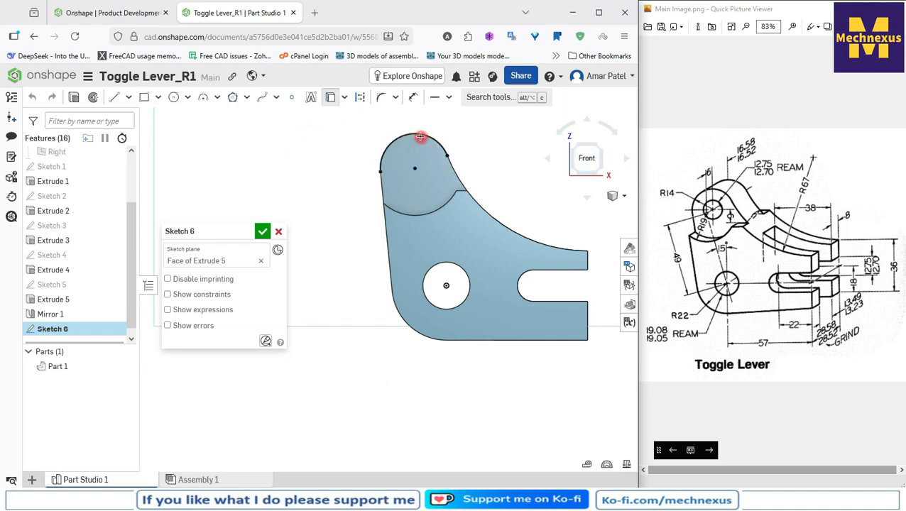
scroll(467, 134, "up", 1)
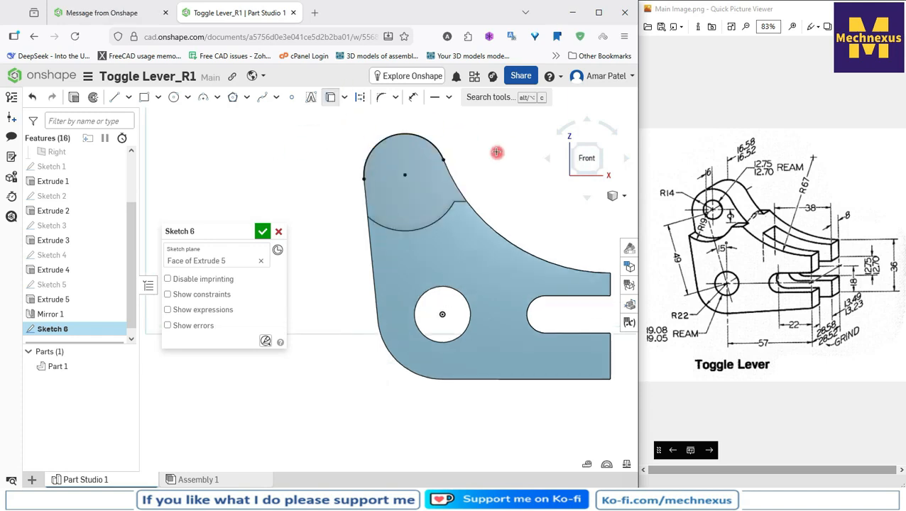
right_click(496, 152)
left_click(517, 159)
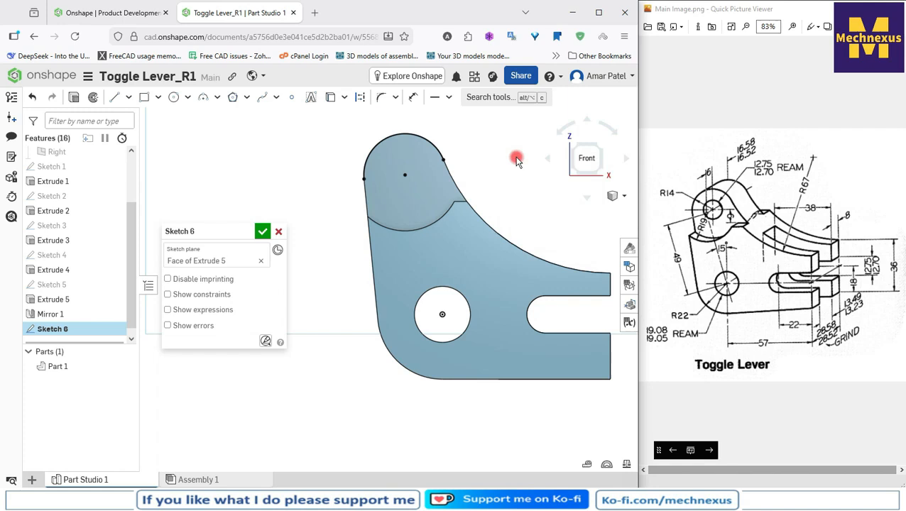
left_click(431, 146)
left_click(360, 97)
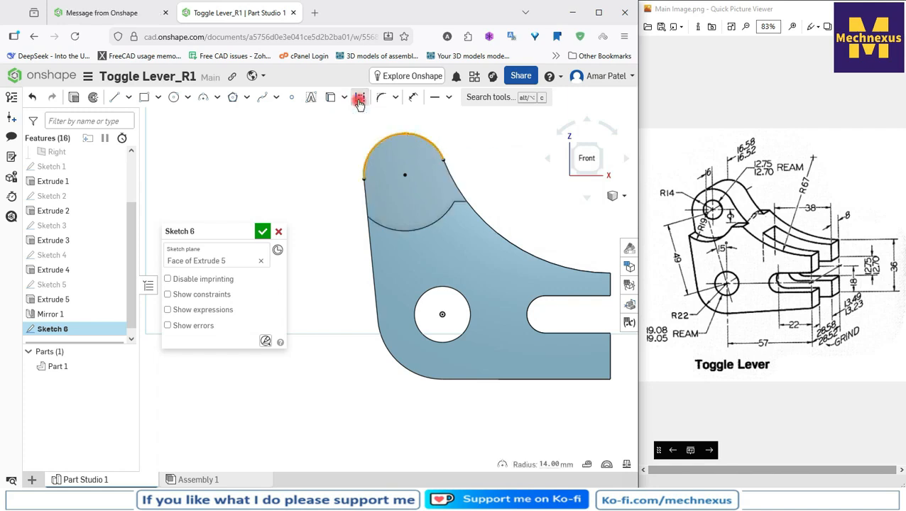
Sketch a circle about 16.6 mm in diameter at the projected arc's centre and make it regular geometry.
left_click(174, 97)
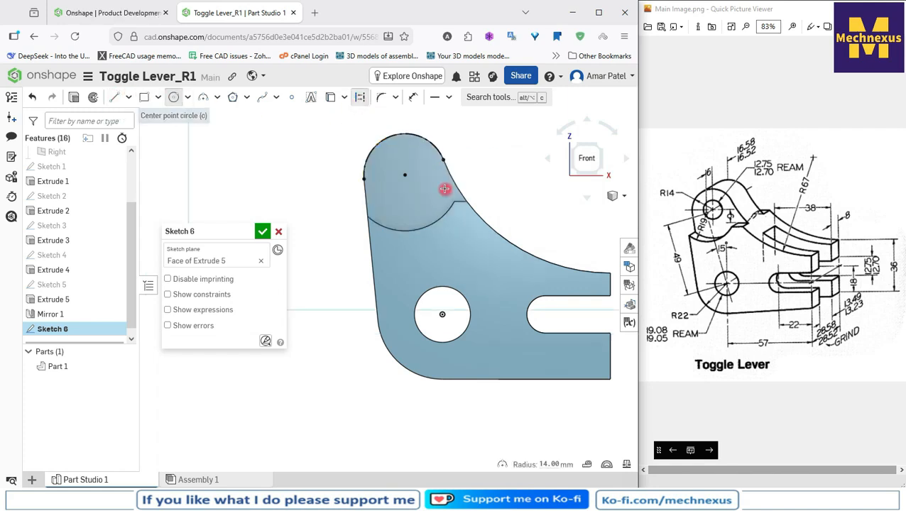
left_click(403, 174)
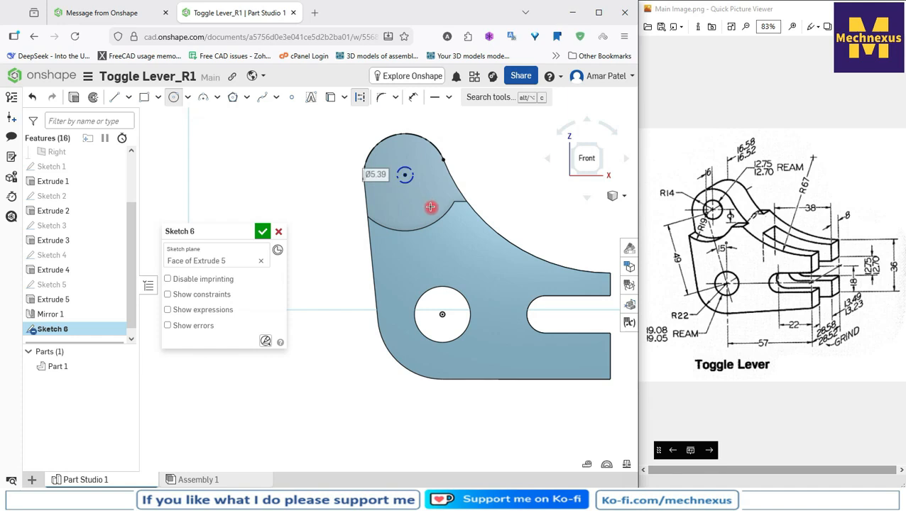
left_click(361, 99)
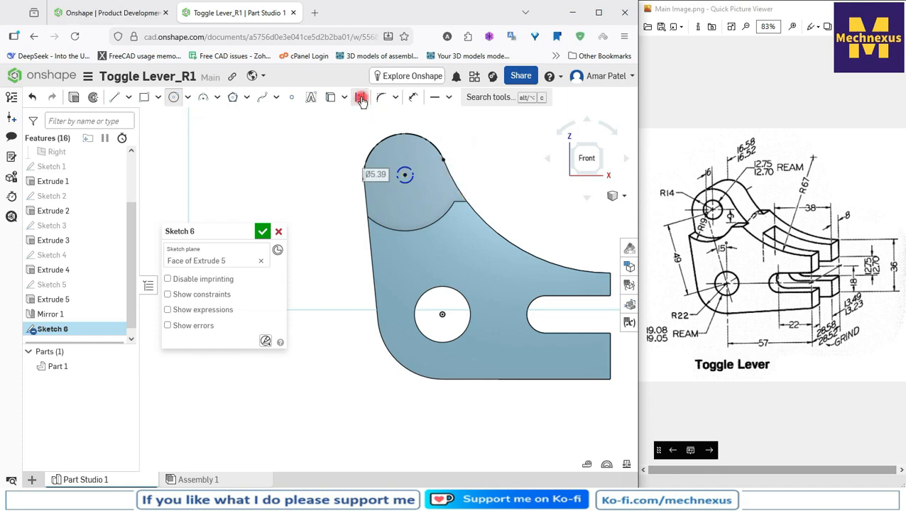
scroll(409, 170, "down", 3)
right_click(515, 132)
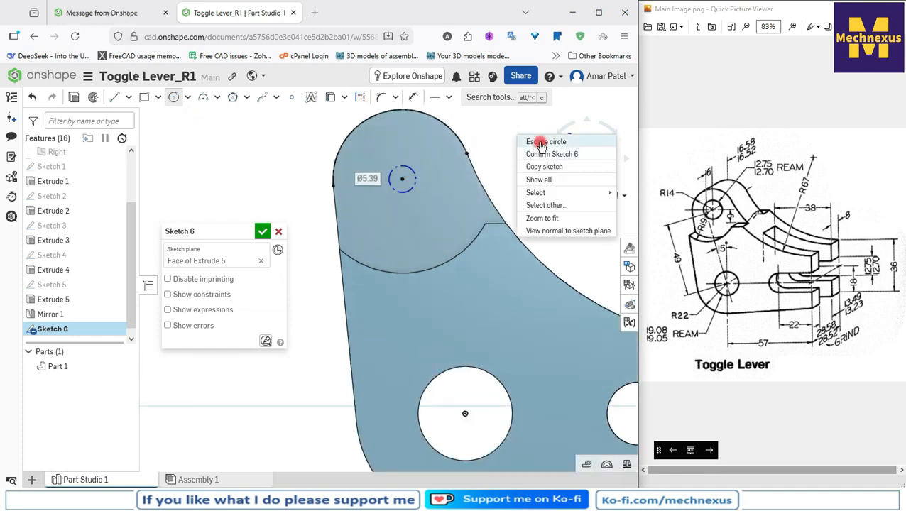
left_click(530, 137)
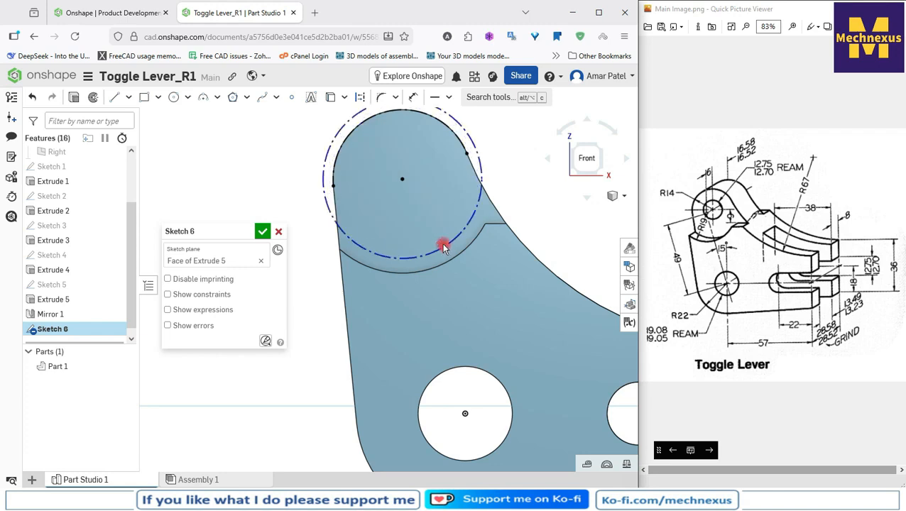
left_click(426, 217)
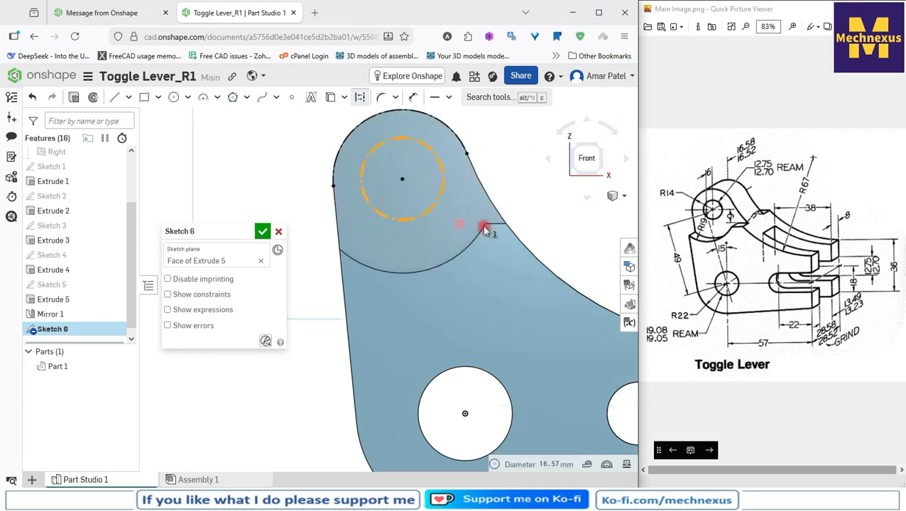
left_click(353, 97)
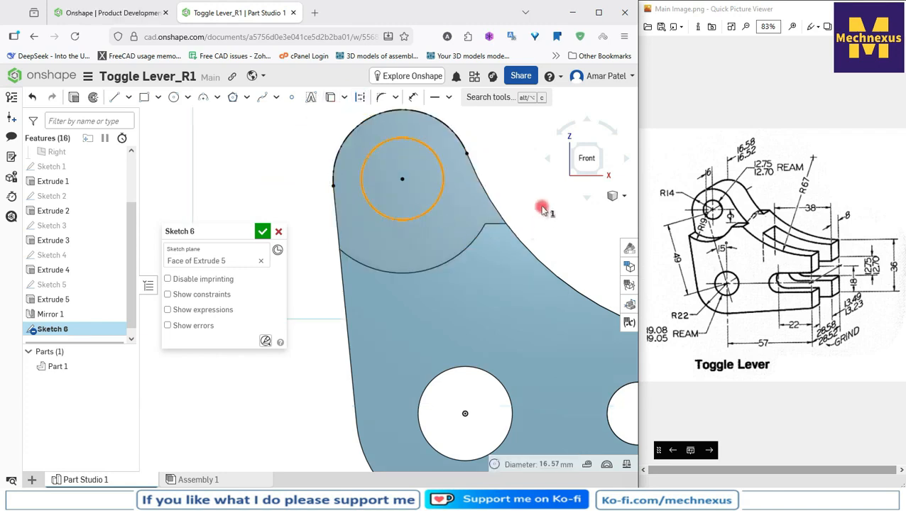
Dimension the upper boss circle's diameter to 12.7 mm and finish the sketch.
left_click(409, 98)
left_click(418, 147)
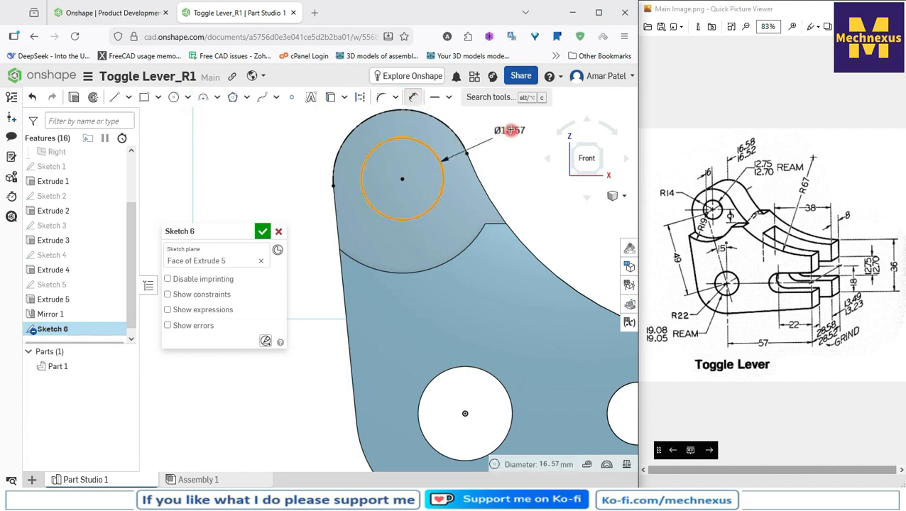
left_click(509, 129)
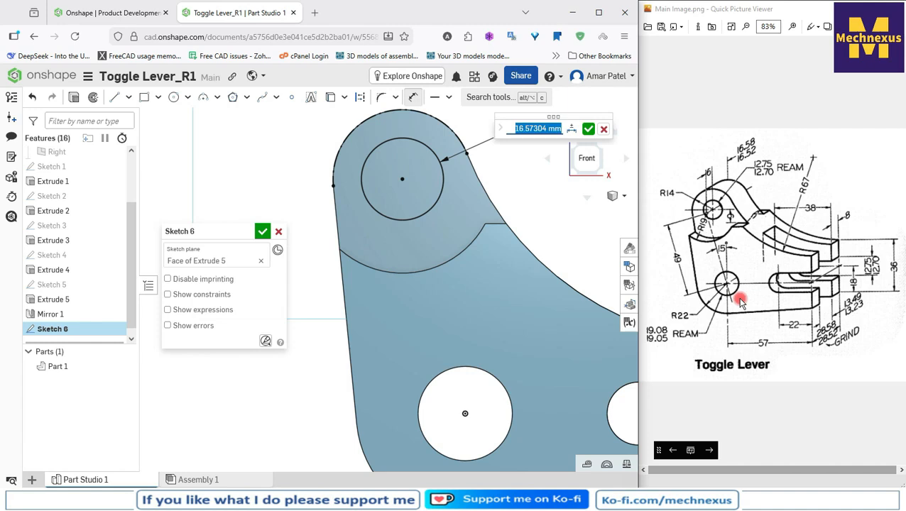
type("12.7")
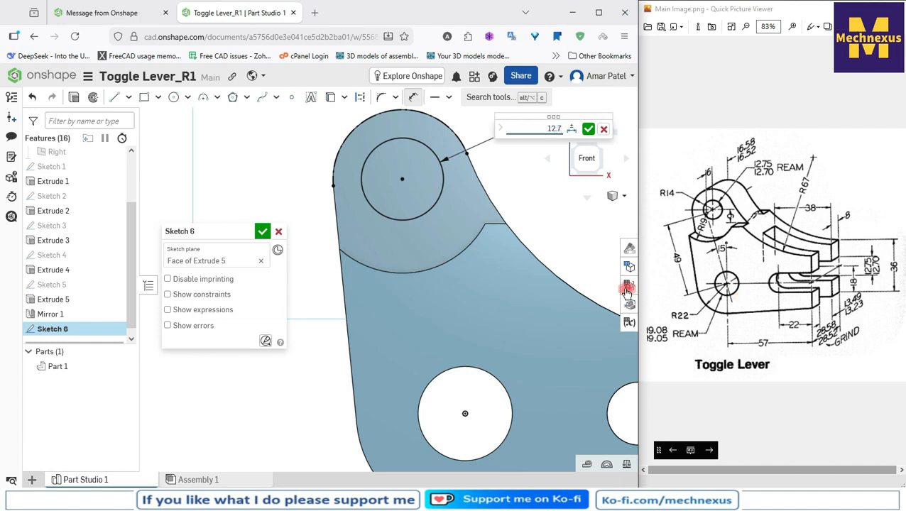
left_click(589, 130)
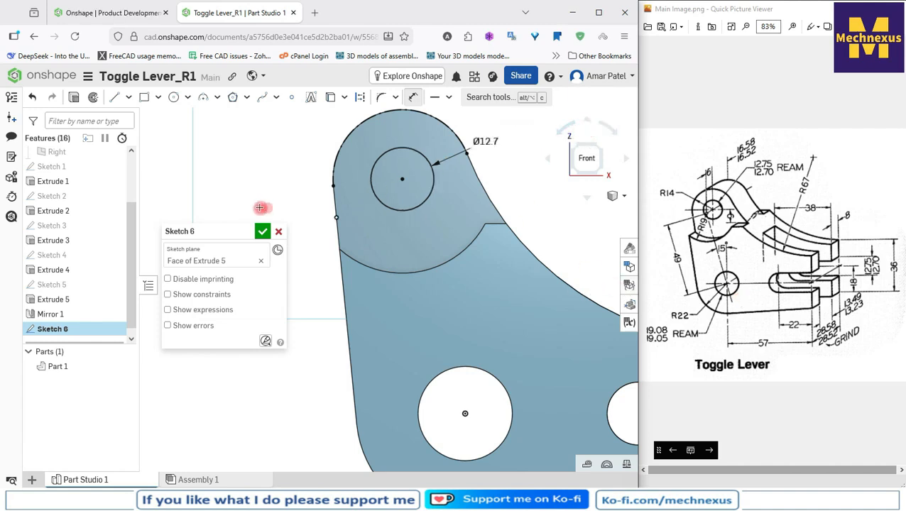
left_click(261, 231)
scroll(294, 216, "down", 5)
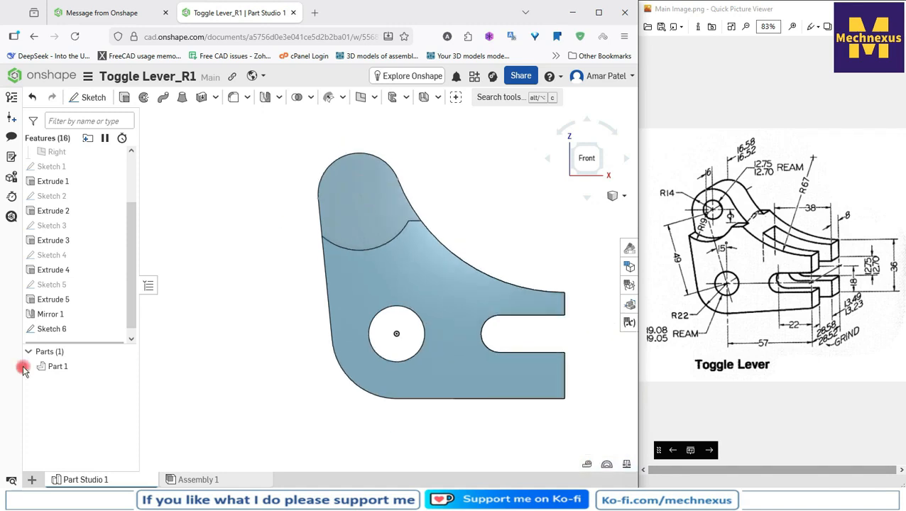
left_click(47, 331)
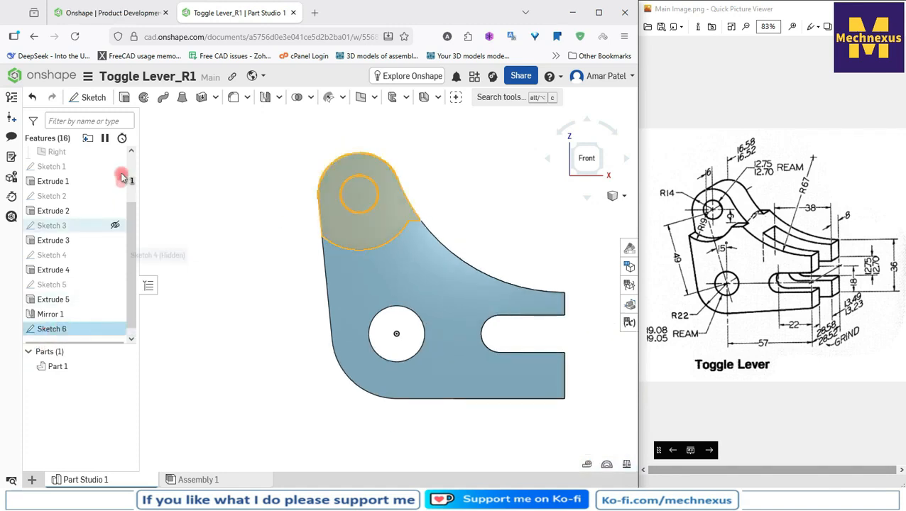
left_click(126, 98)
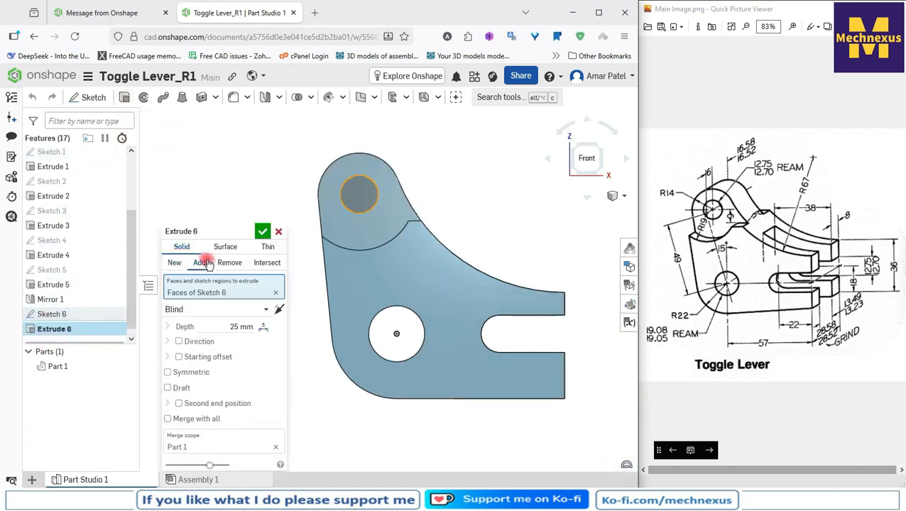
left_click(228, 269)
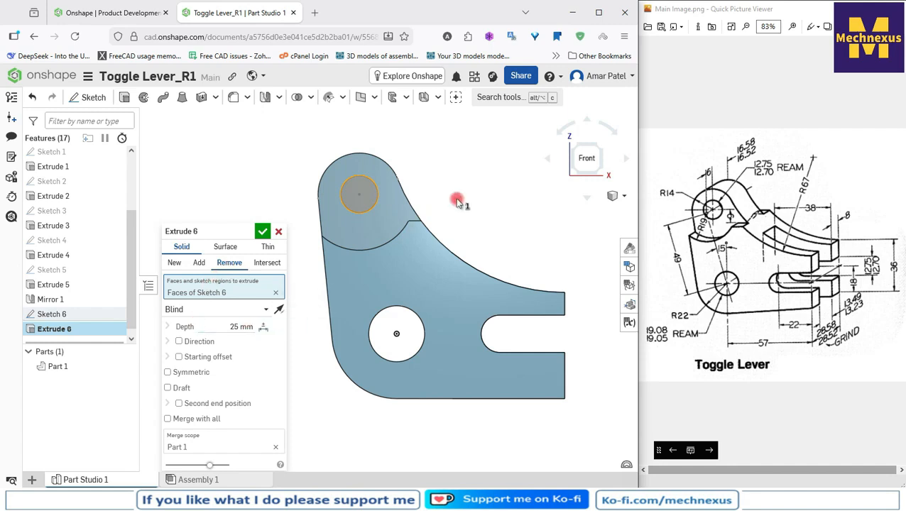
scroll(457, 207, "down", 2)
key("shift+7")
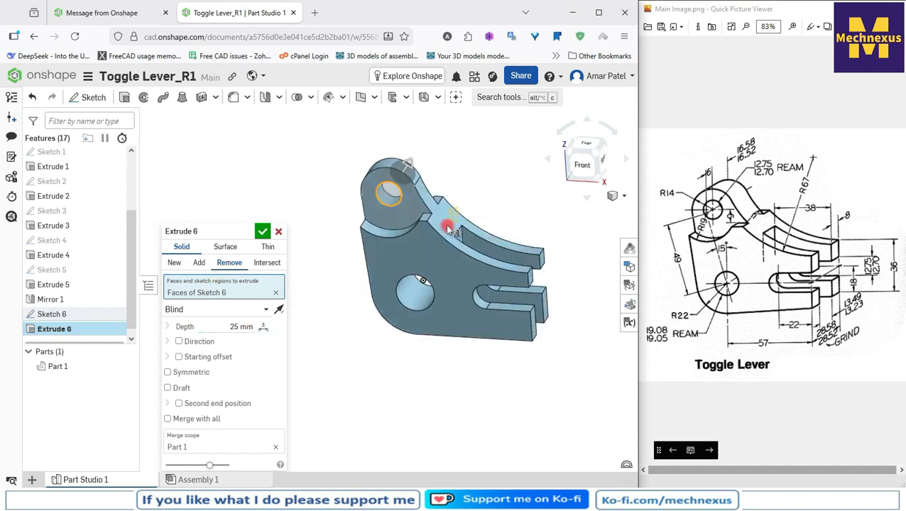
left_click(446, 231)
left_click(429, 213)
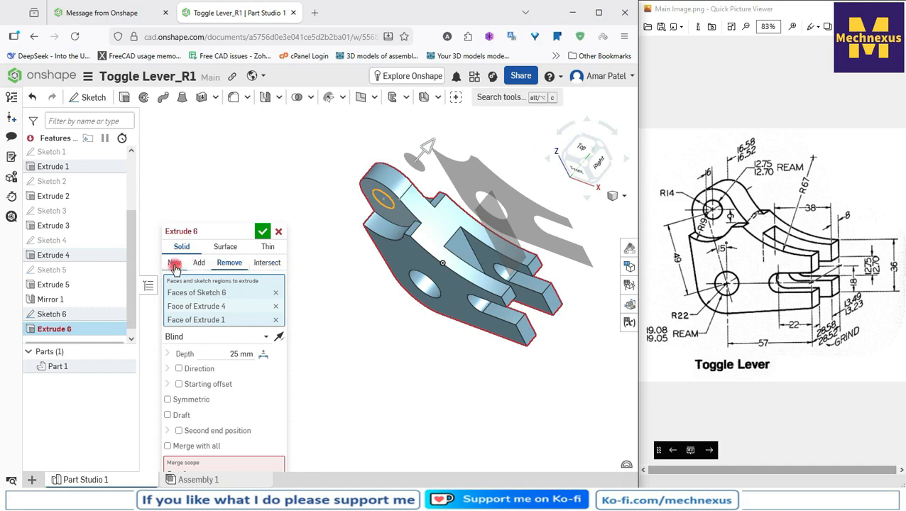
left_click(277, 232)
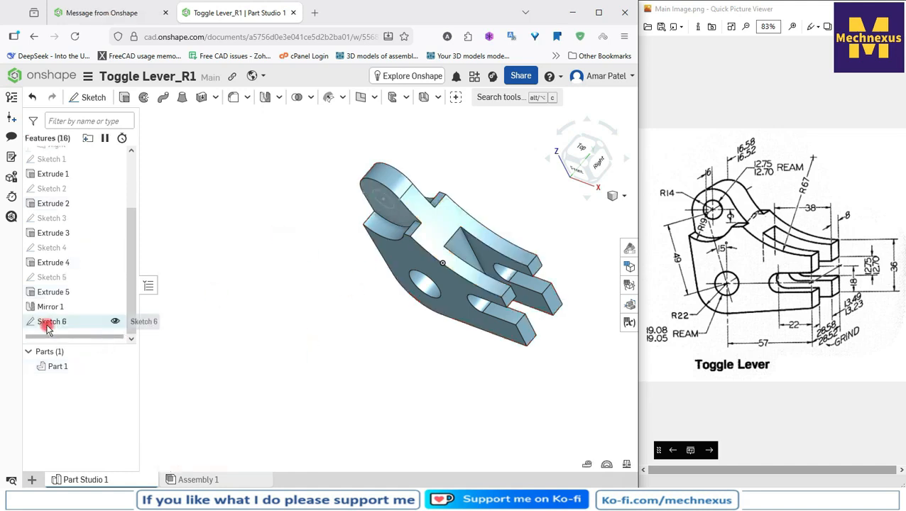
Extrude the upper boss circle sketch as a blind Remove cut with a depth of 25 mm.
left_click(124, 97)
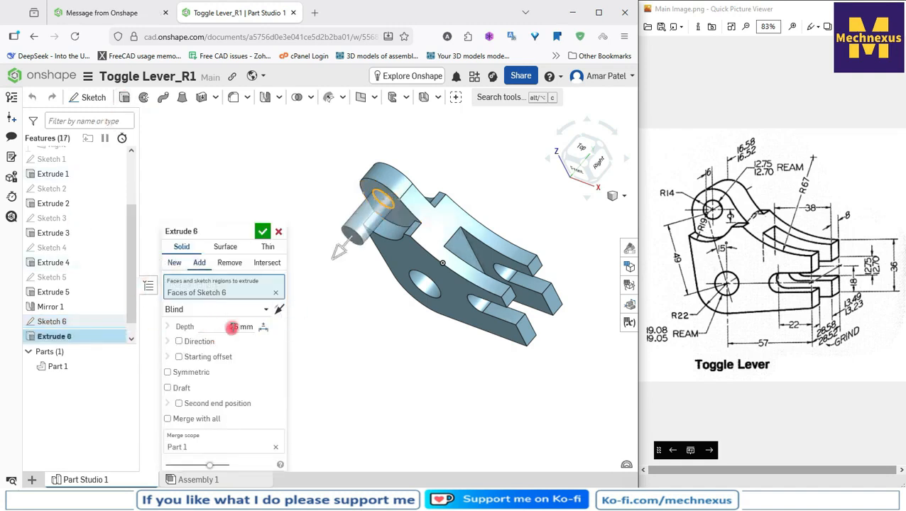
left_click(225, 265)
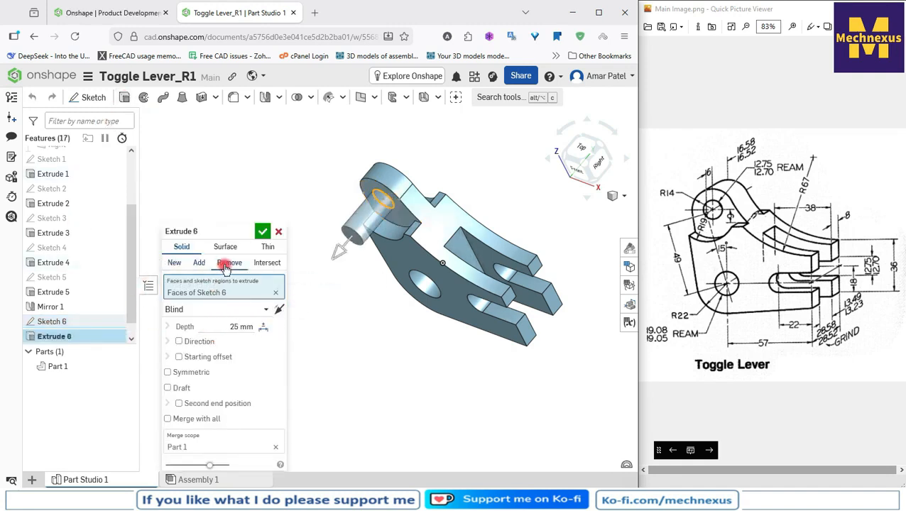
left_click(263, 232)
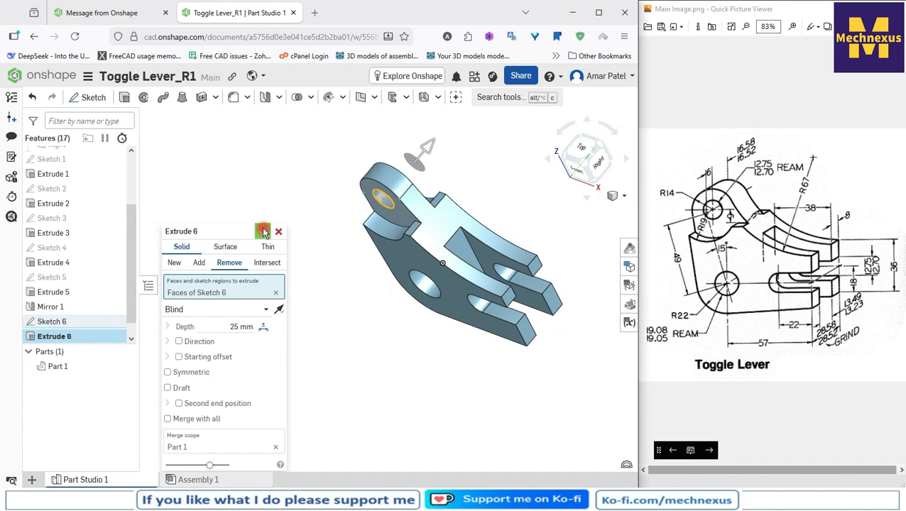
Inspect the lever with its new boss hole in isometric and rotated views, ending in the isometric view.
left_click(627, 194)
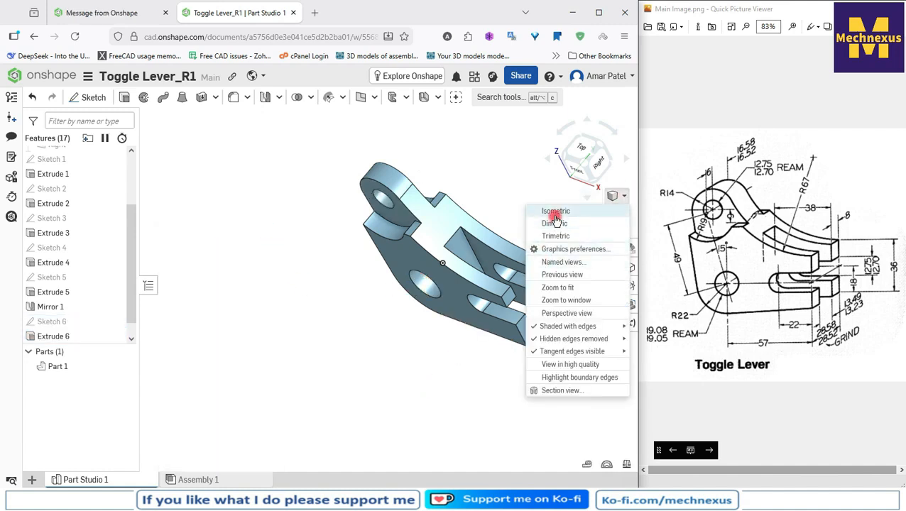
left_click(551, 165)
scroll(455, 245, "down", 1)
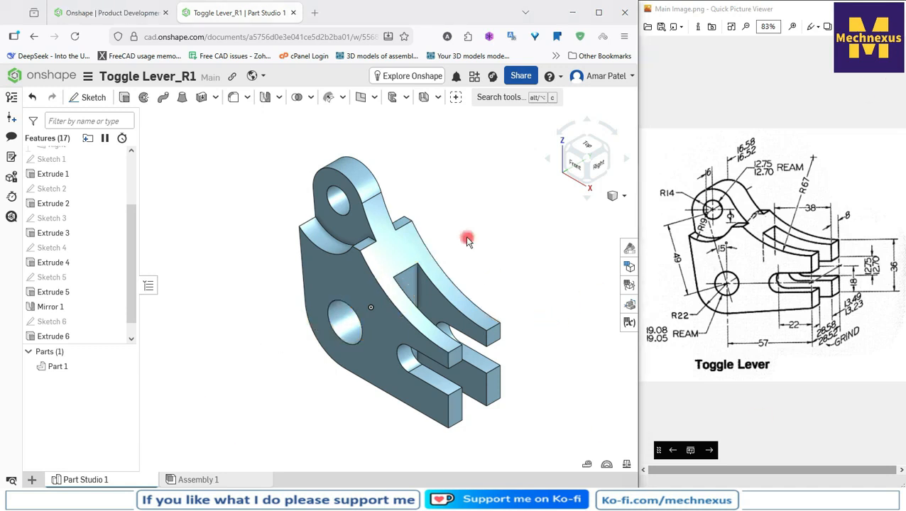
scroll(438, 284, "up", 2)
scroll(404, 269, "down", 2)
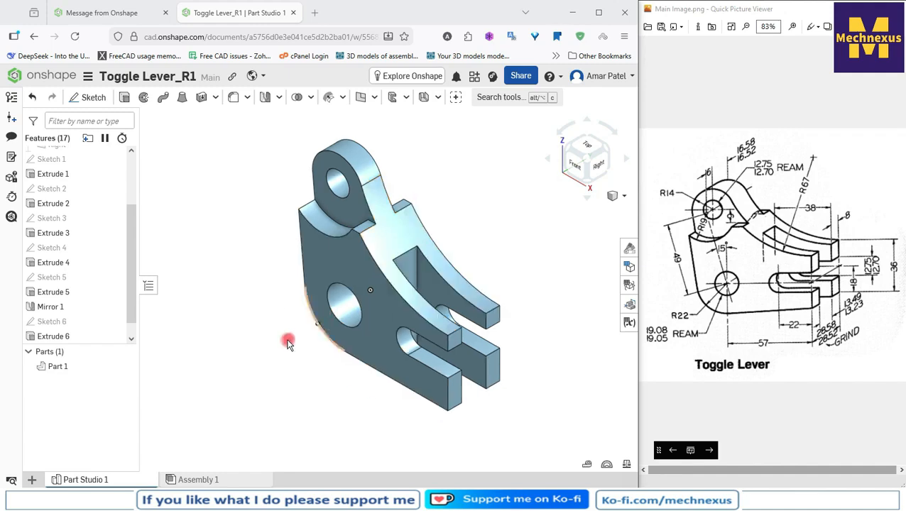
right_click_drag(291, 341, 330, 327)
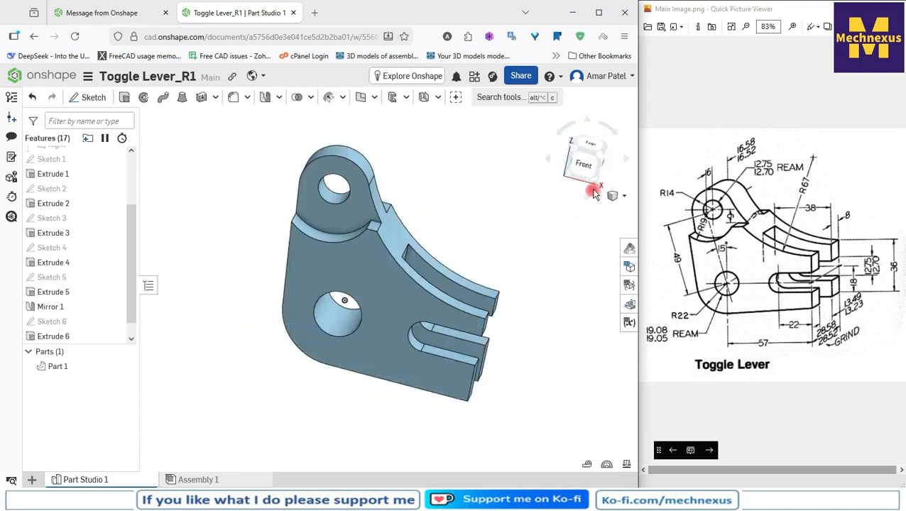
left_click(624, 196)
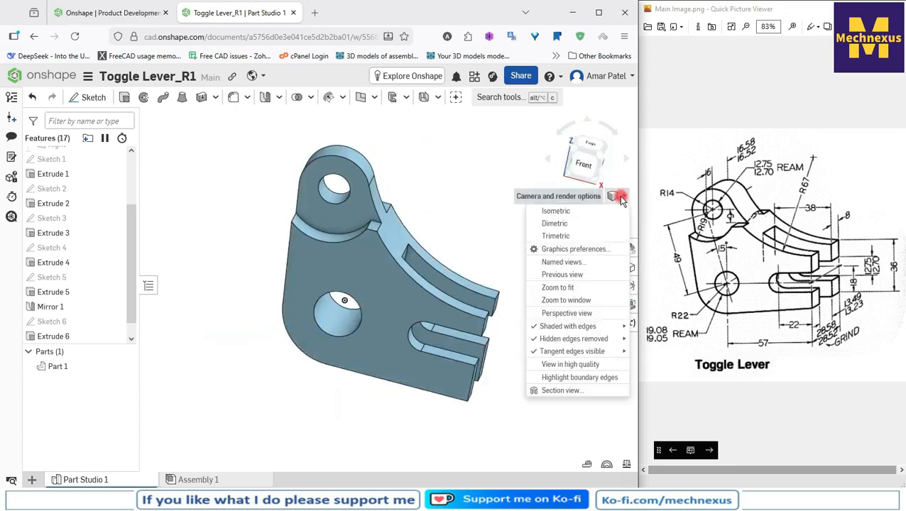
left_click(556, 213)
scroll(420, 175, "down", 1)
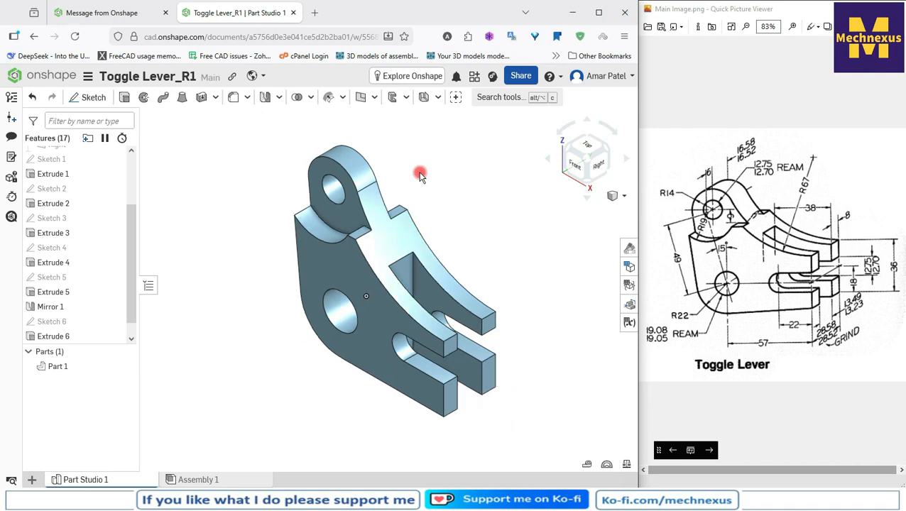